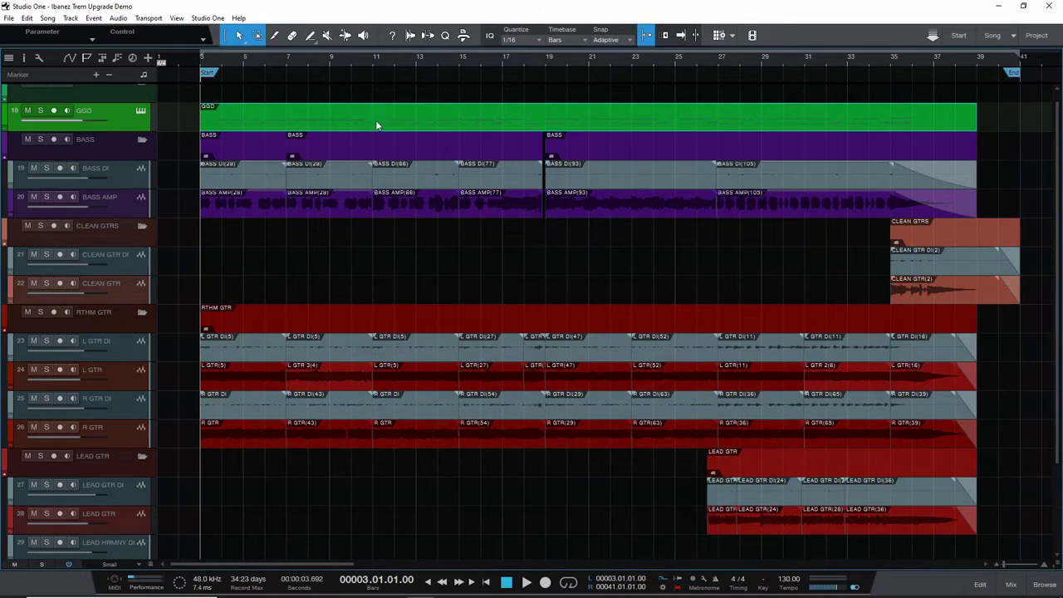
# Examine the GGD drum part's notes, and look over the bass, clean, rhythm and lead guitar tracks in the arrangement
pyautogui.press('F2')
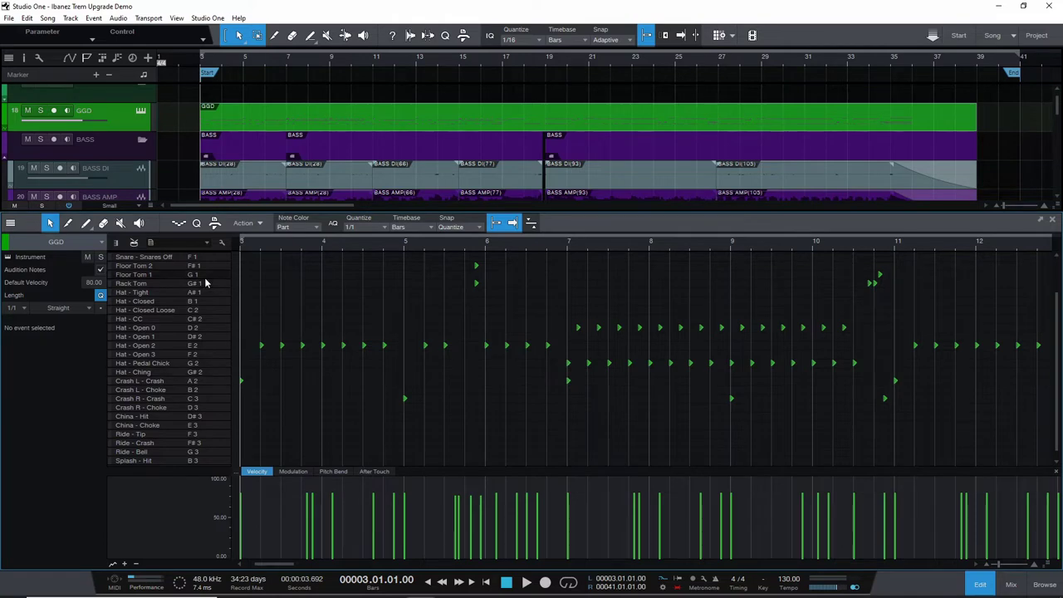
pyautogui.press('F2')
pyautogui.click(129, 150)
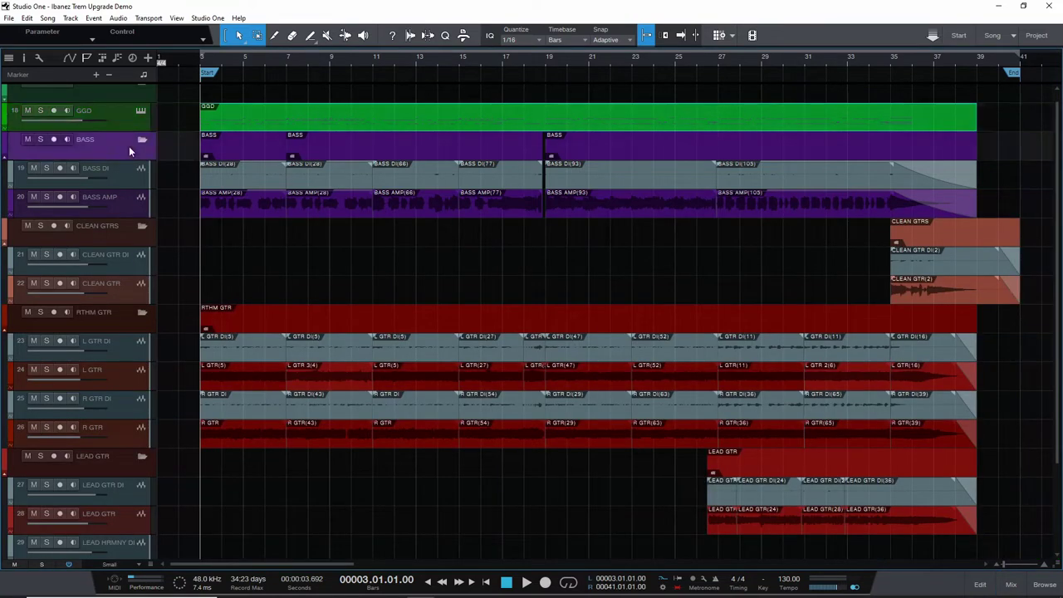
pyautogui.click(131, 238)
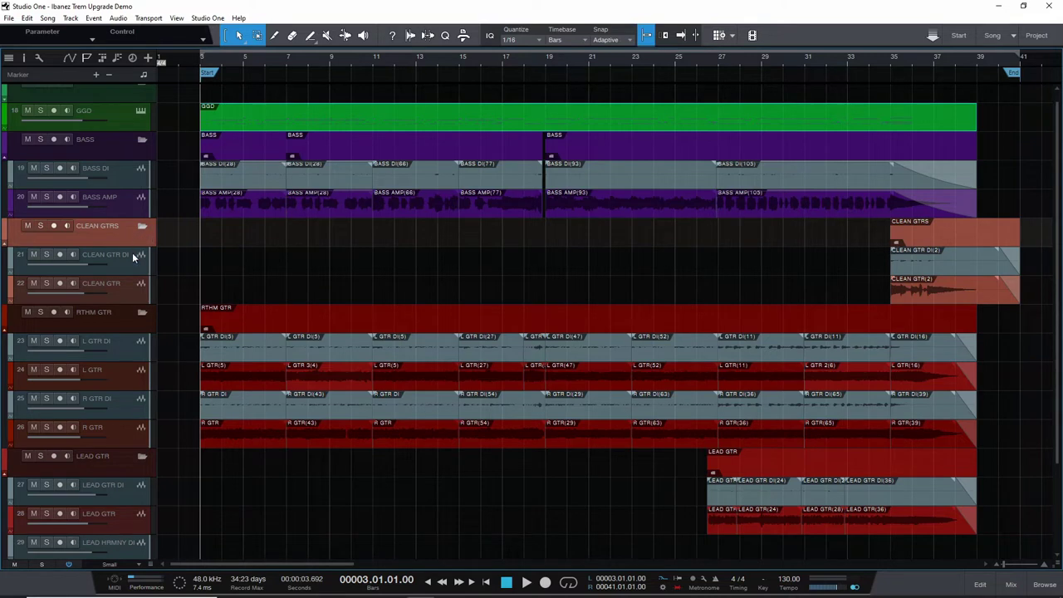
pyautogui.click(123, 321)
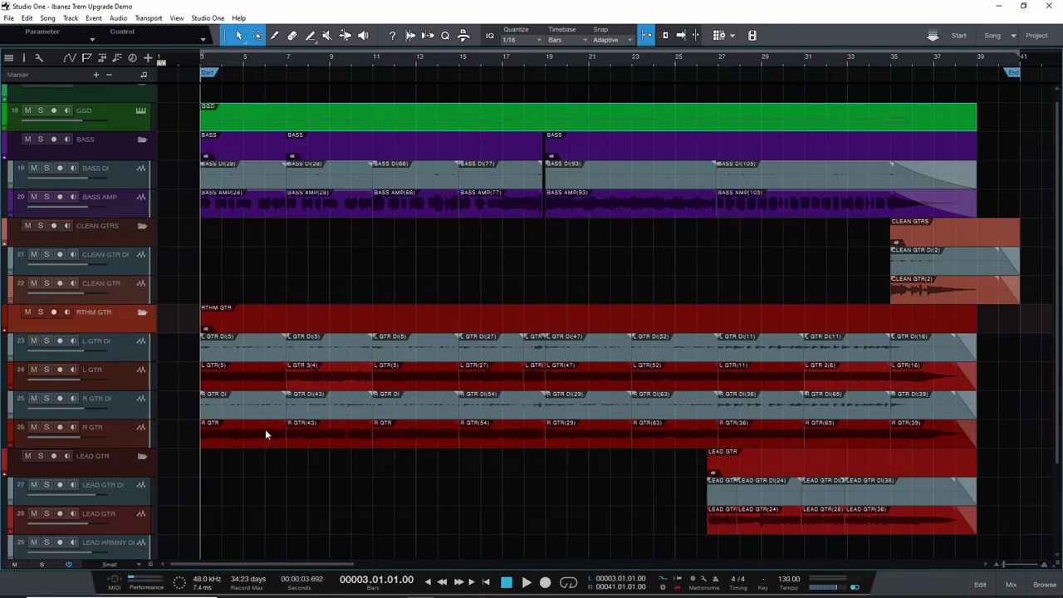
pyautogui.click(120, 466)
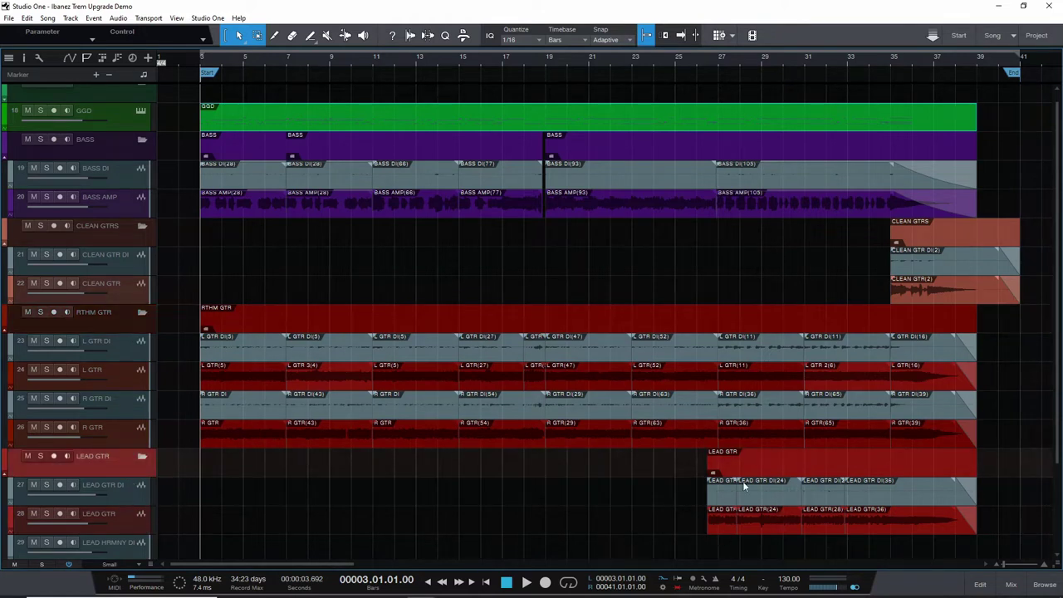
pyautogui.click(120, 351)
# Remove the BASS DI, CLEAN GTR DI and L GTR DI tracks from the song
pyautogui.click(128, 183)
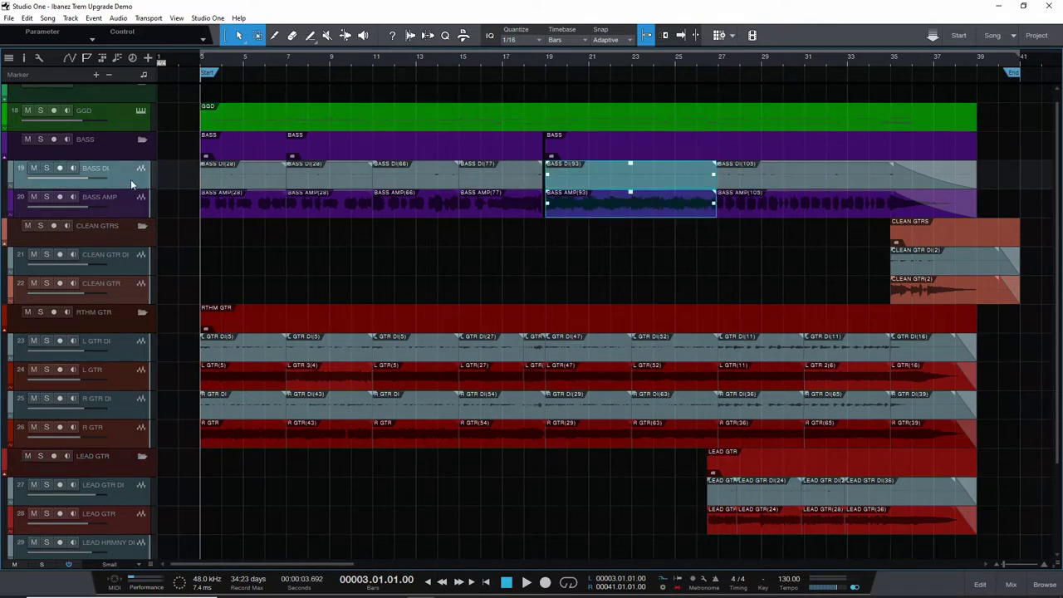
pyautogui.rightClick(127, 181)
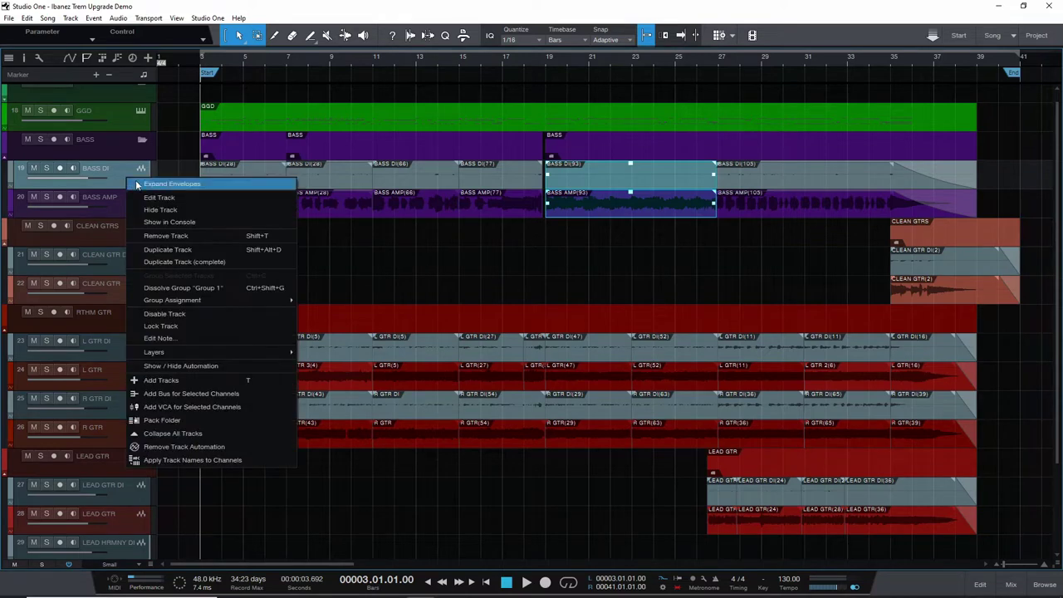
pyautogui.click(198, 241)
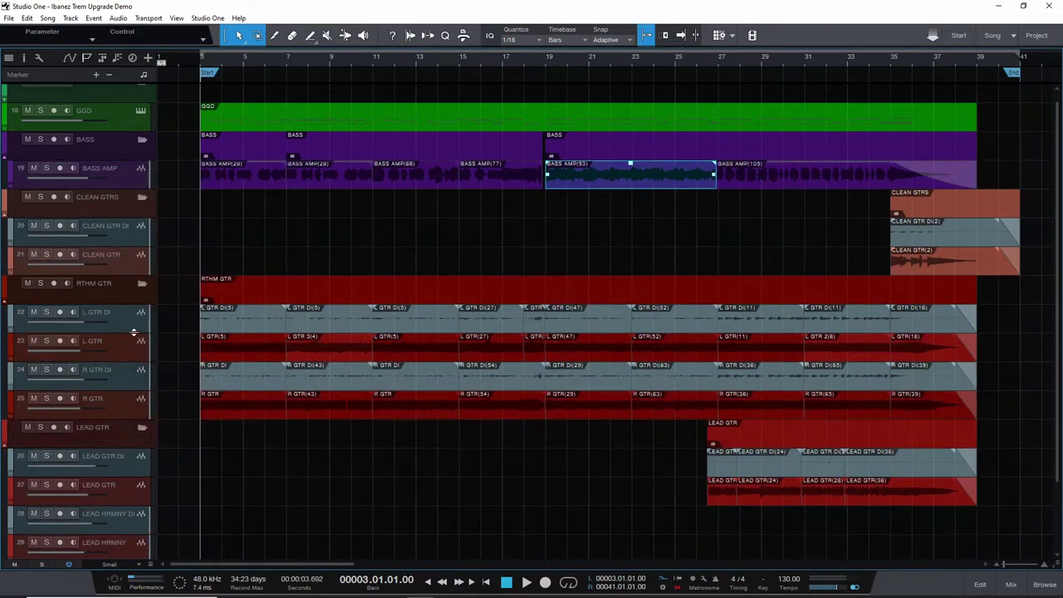
pyautogui.click(123, 236)
pyautogui.press('Delete')
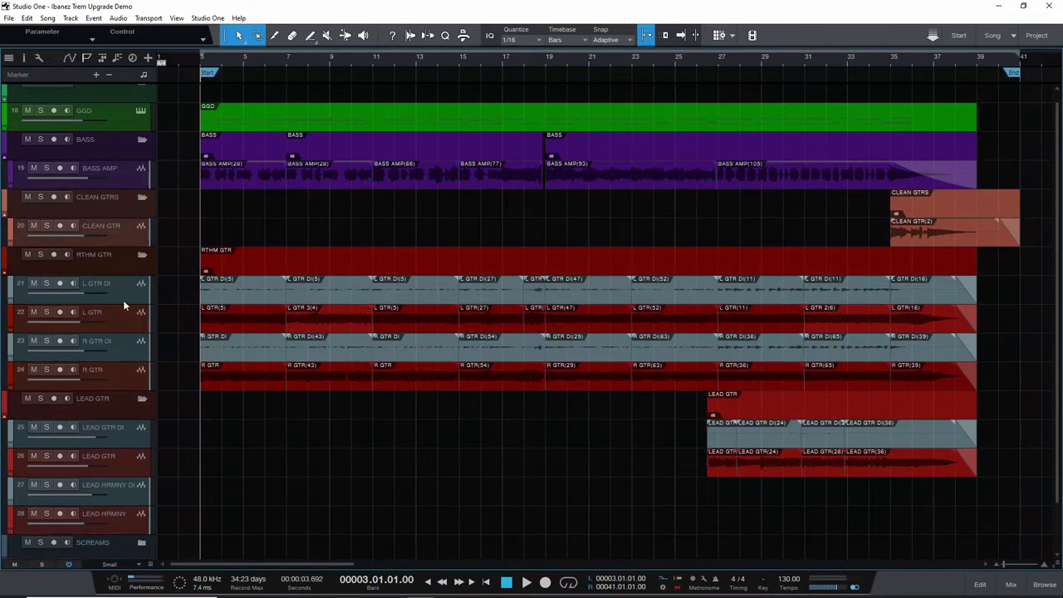
pyautogui.click(123, 300)
pyautogui.press('Delete')
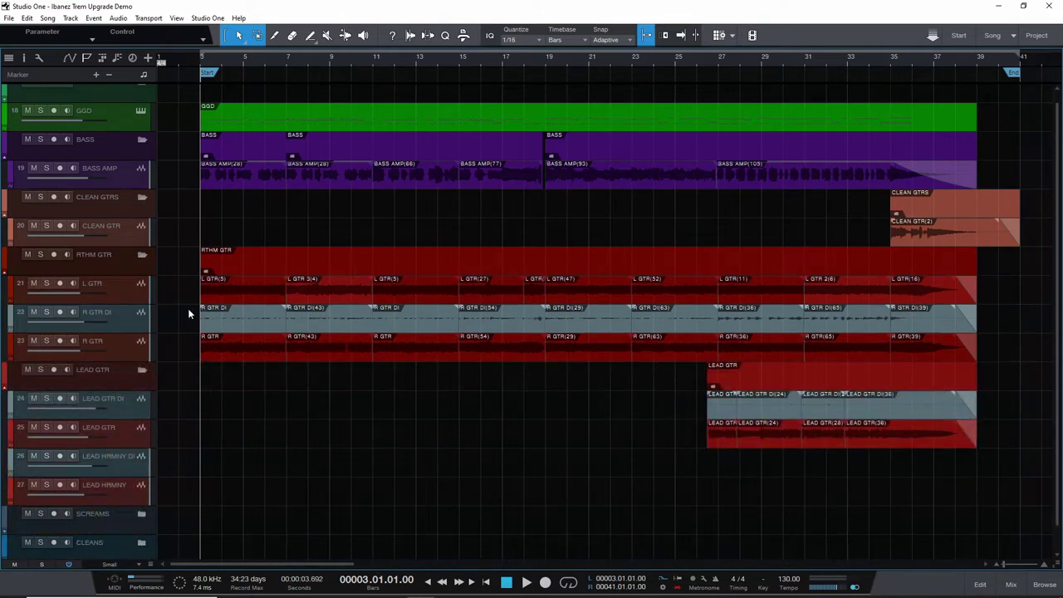
pyautogui.click(125, 326)
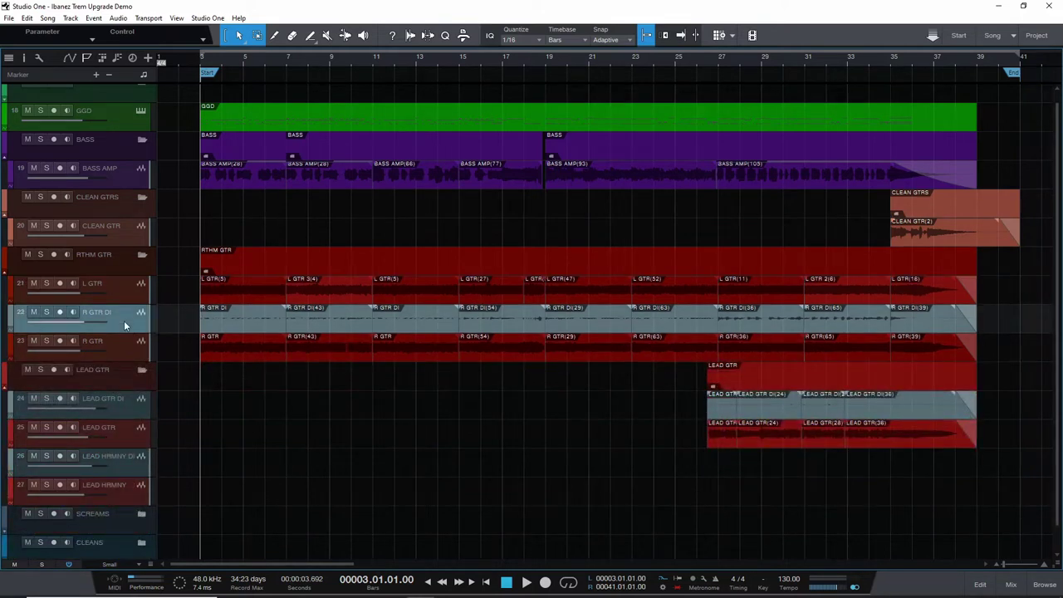
pyautogui.press('Delete')
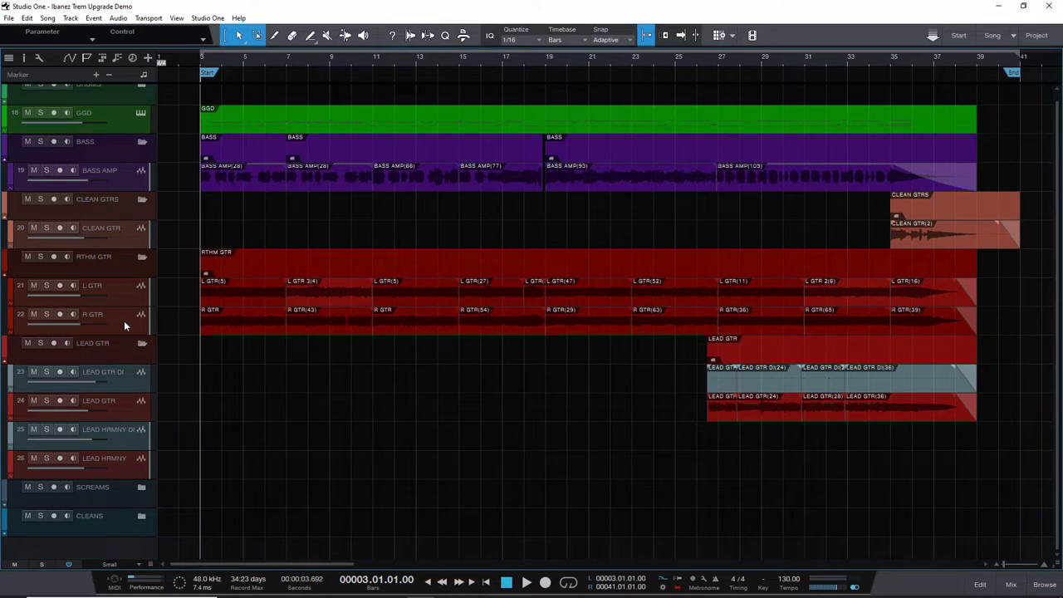
pyautogui.hotkey('ctrl', 'z')
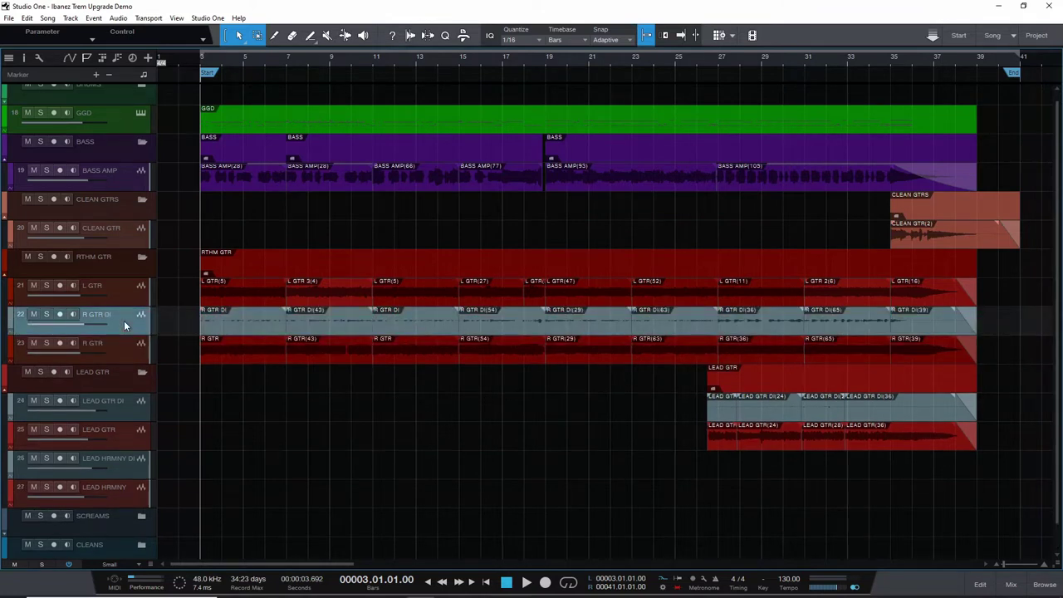
# Remove the R GTR DI and LEAD GTR DI tracks from the song
pyautogui.click(123, 399)
pyautogui.keyDown('shift'); pyautogui.click(127, 328); pyautogui.keyUp('shift')
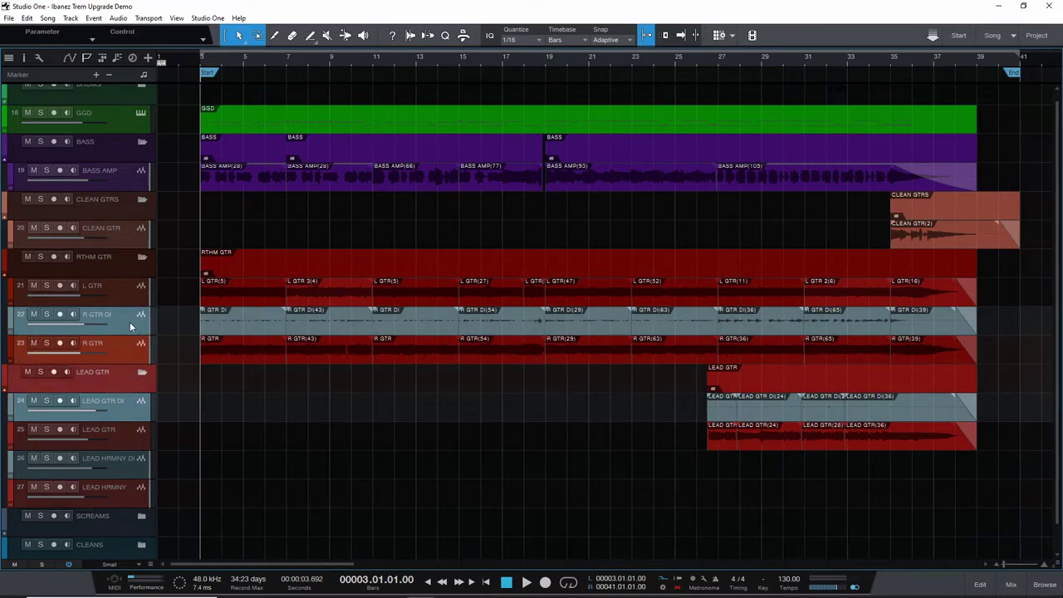
pyautogui.click(130, 326)
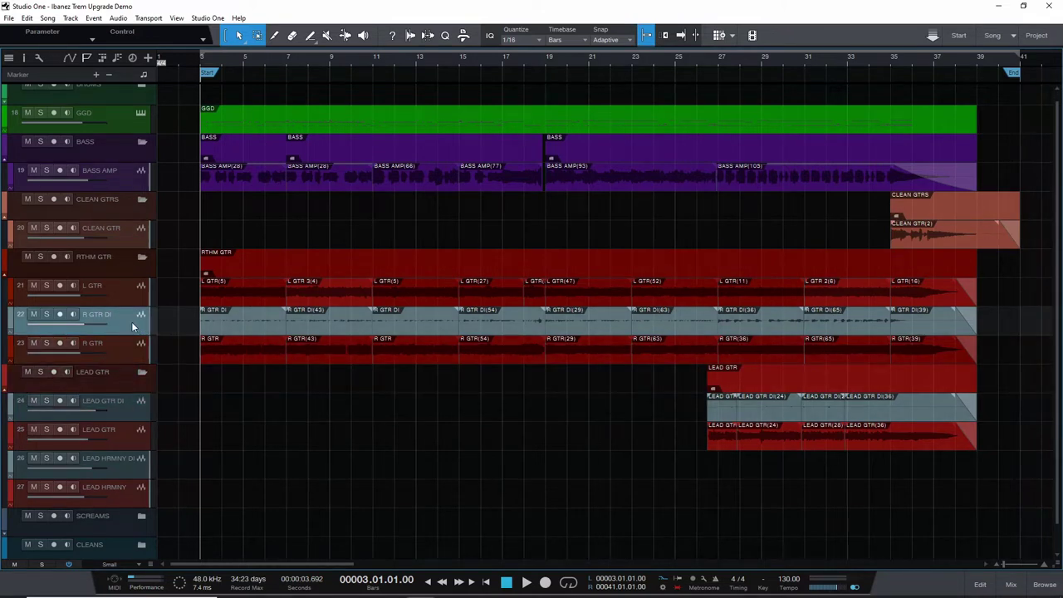
pyautogui.press('Delete')
pyautogui.click(137, 380)
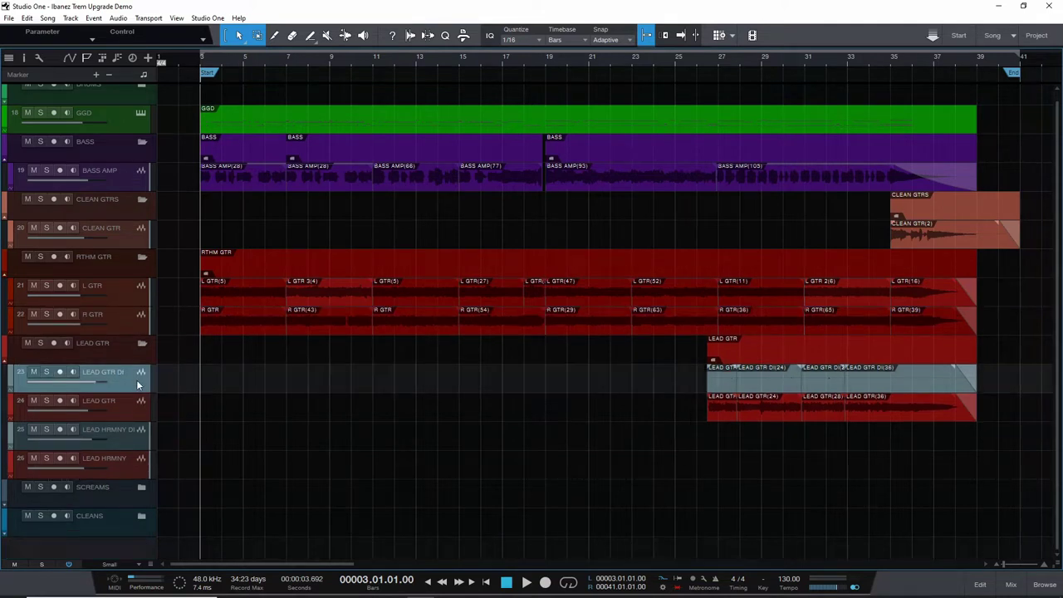
pyautogui.press('Delete')
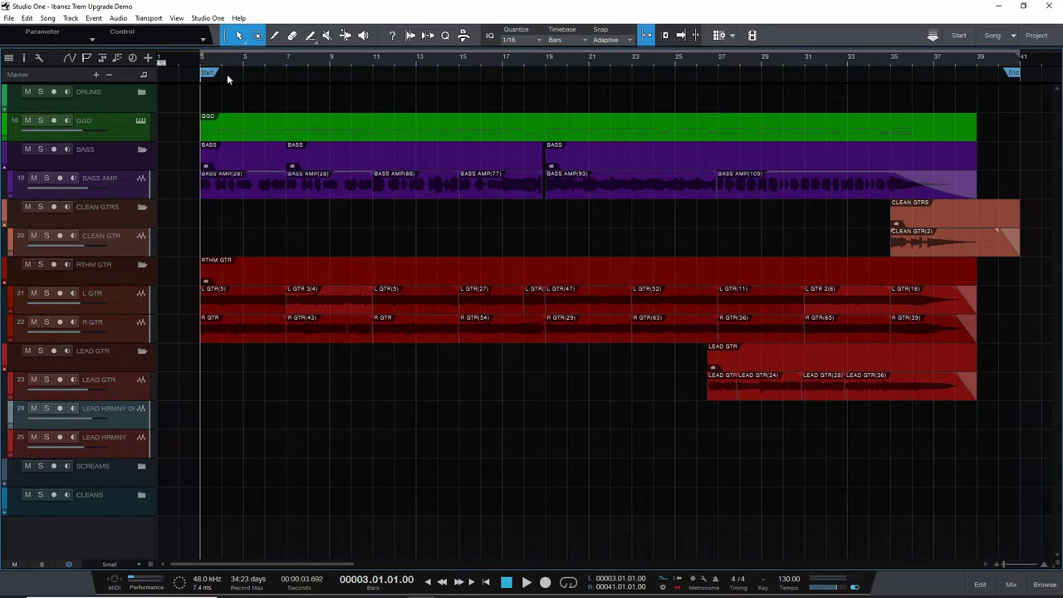
# Play the full arrangement twice from the start marker at bar 3 to hear the whole mix
pyautogui.press('space')
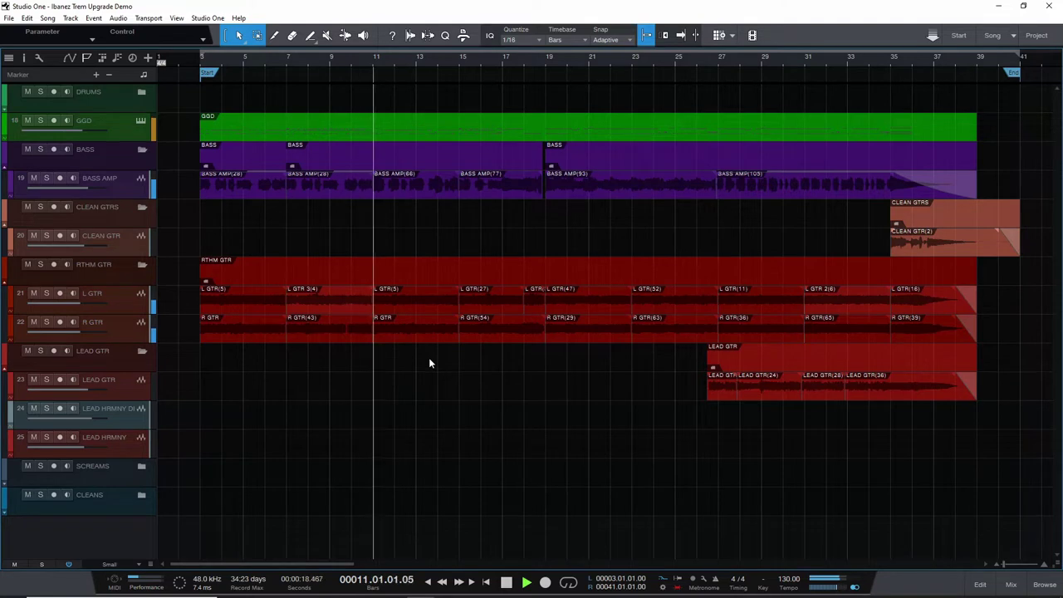
pyautogui.press('space')
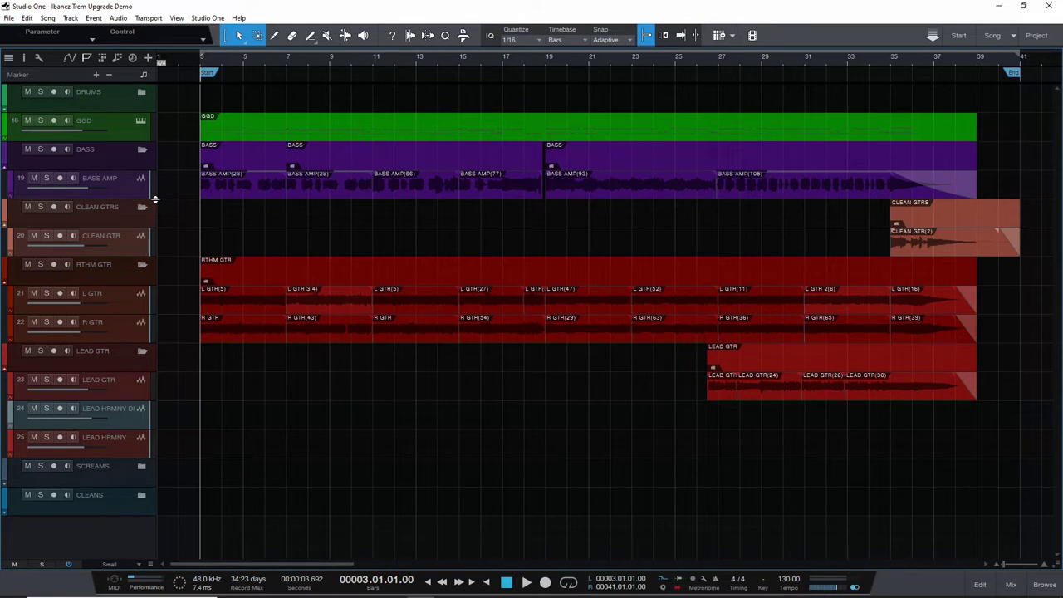
pyautogui.press('space')
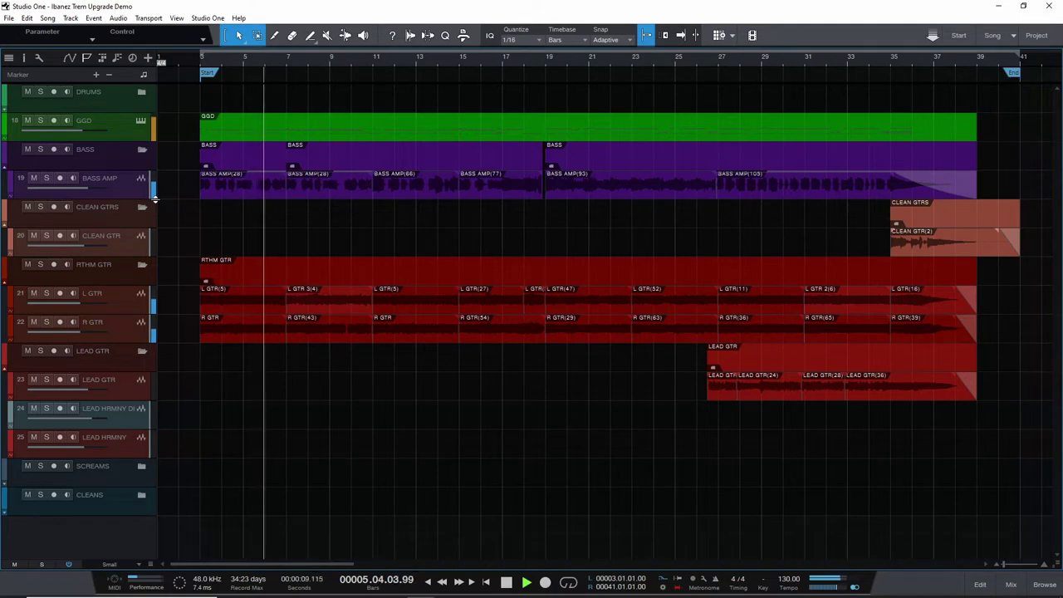
pyautogui.press('space')
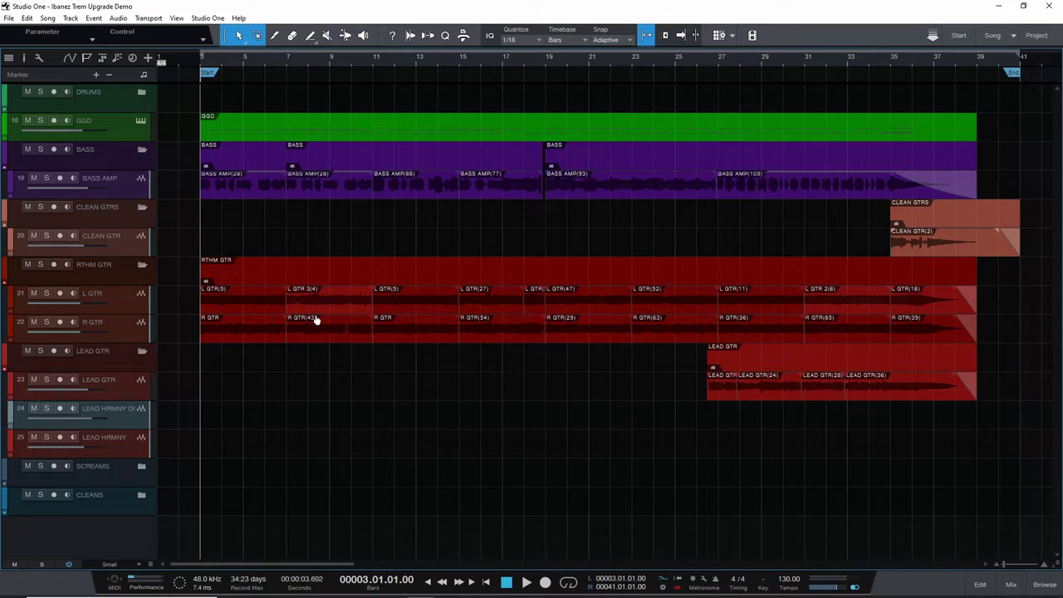
# Listen to the rhythm guitars from bar 3, soloing L GTR alone, R GTR alone and both together
pyautogui.click(224, 310)
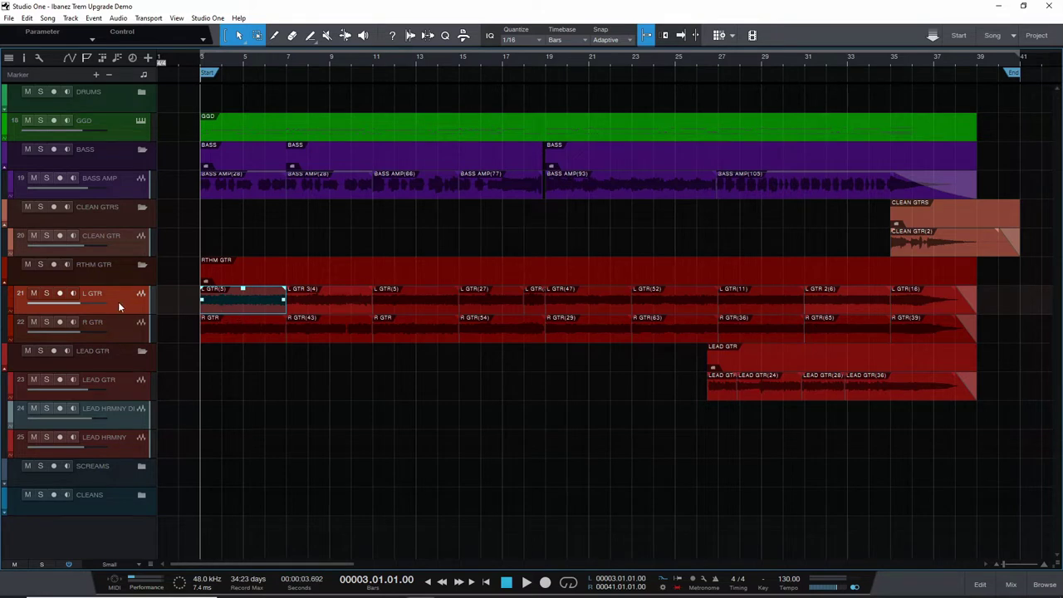
pyautogui.click(45, 297)
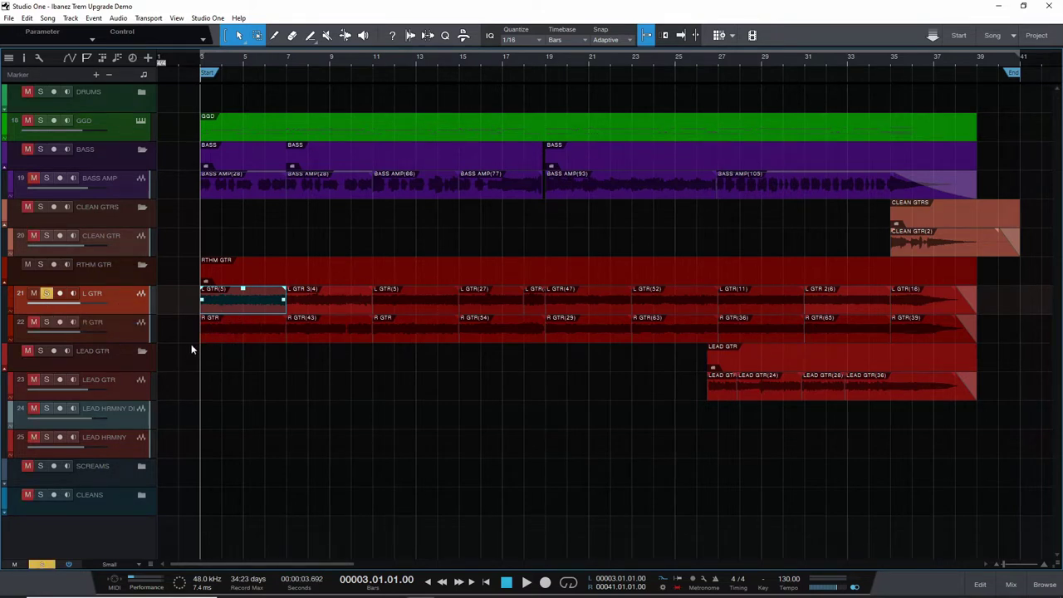
pyautogui.press('space')
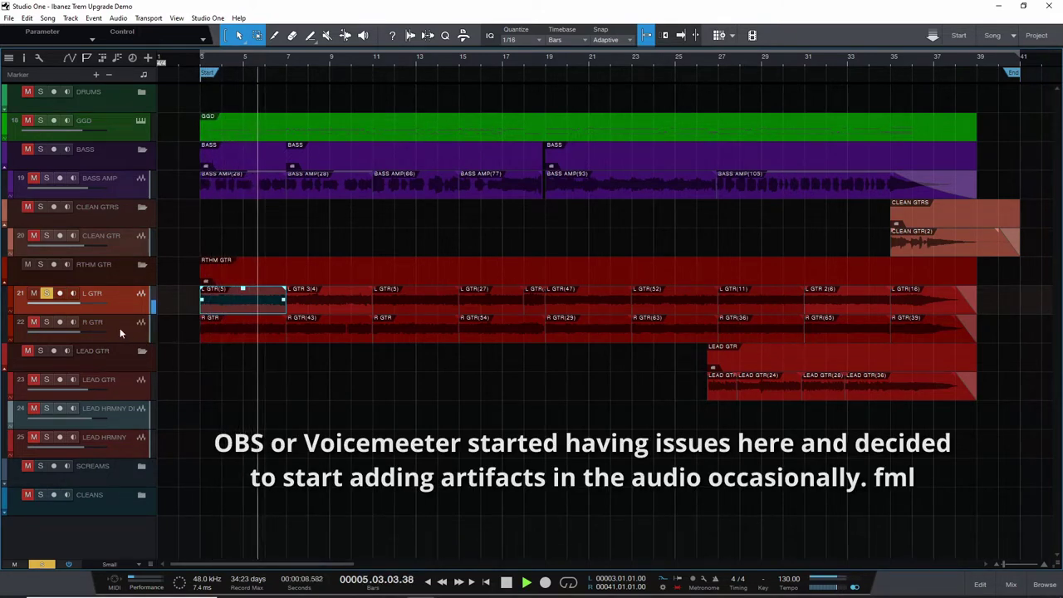
pyautogui.click(47, 324)
pyautogui.click(47, 295)
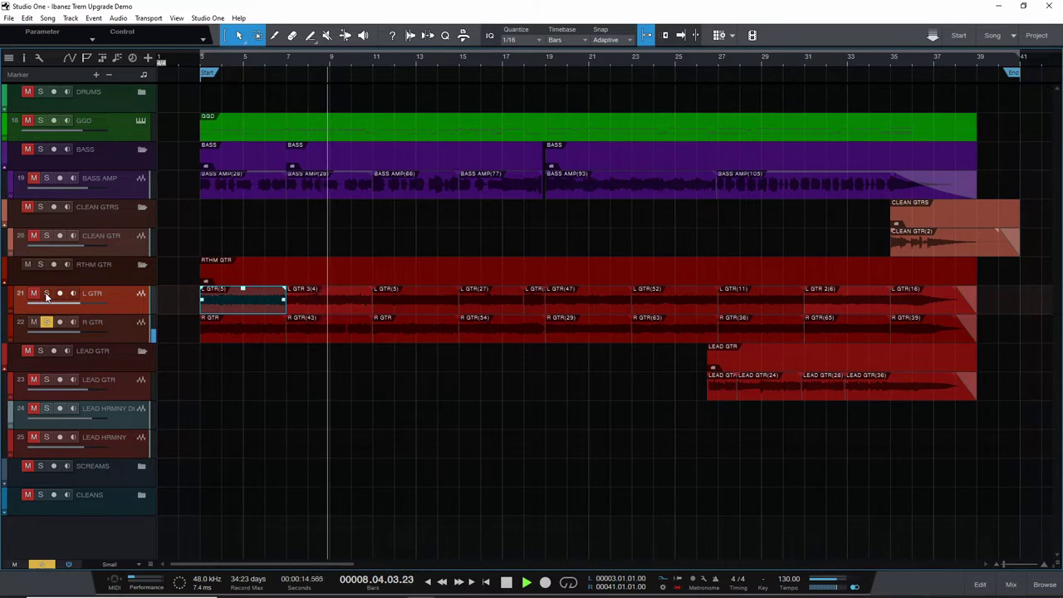
pyautogui.click(48, 295)
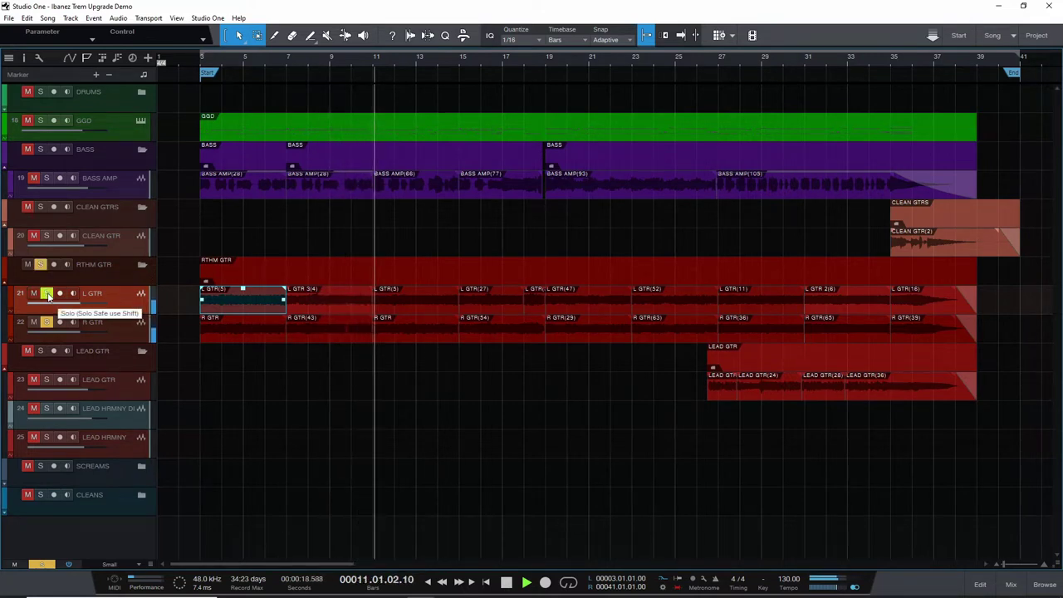
pyautogui.press('space')
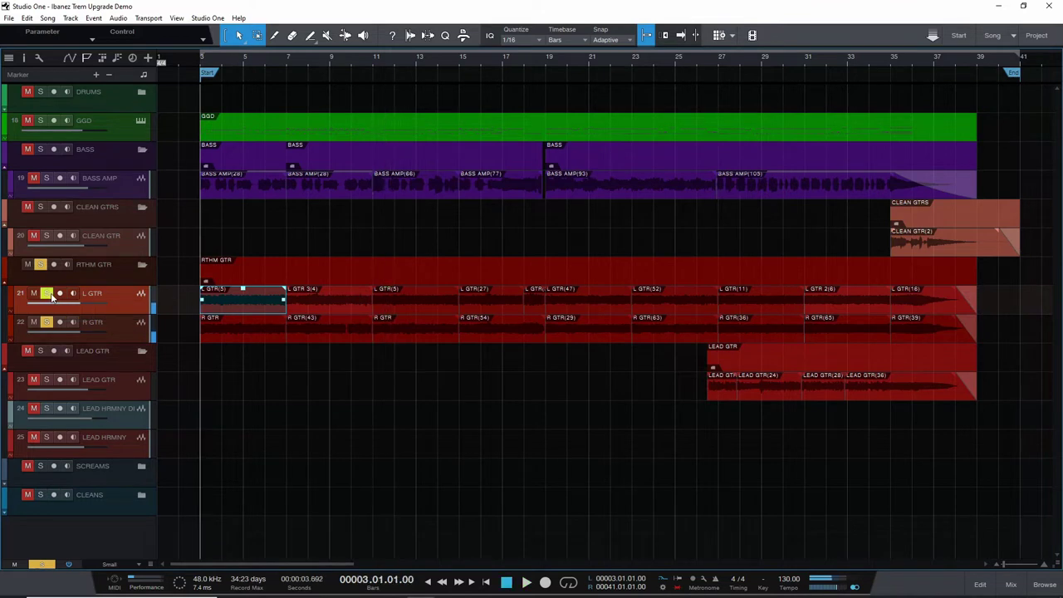
# Clear the rhythm guitar solos and turn off solo safe on the L GTR track
pyautogui.click(39, 266)
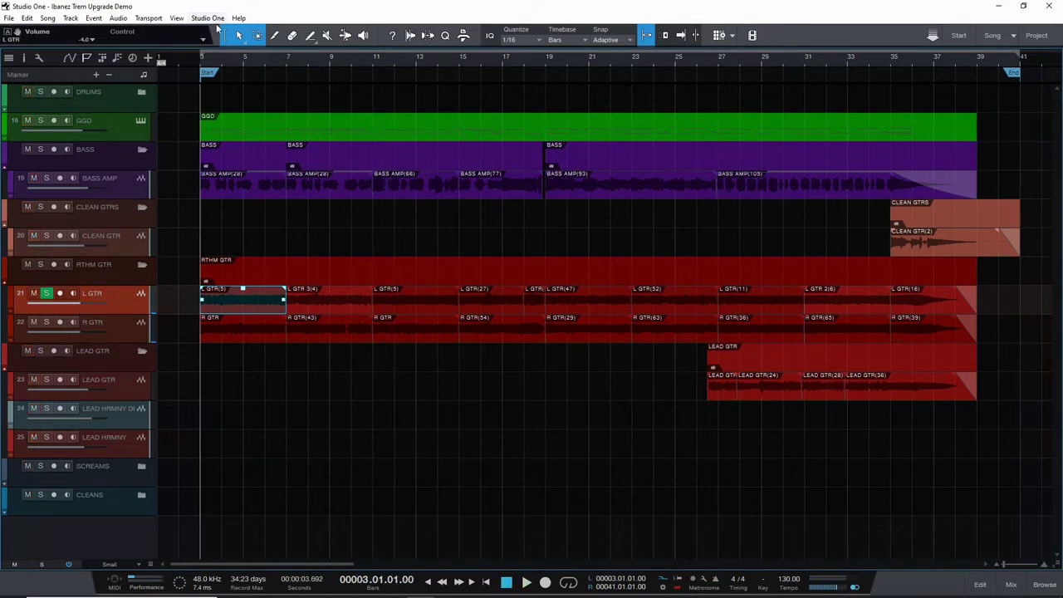
pyautogui.moveTo(236, 64)
pyautogui.mouseDown()
pyautogui.moveTo(255, 83)
pyautogui.moveTo(233, 72)
pyautogui.mouseUp()
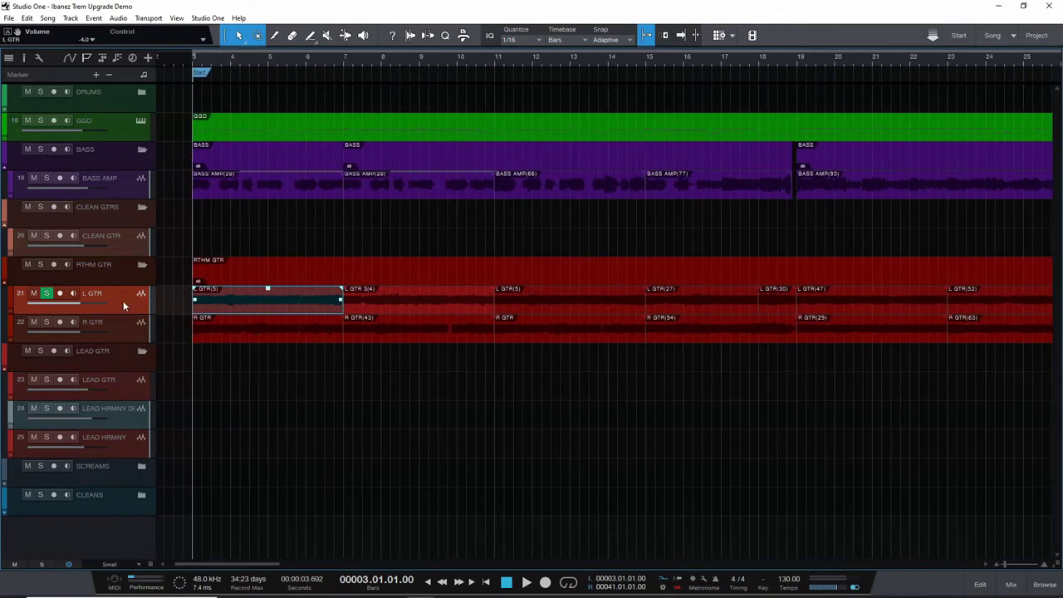
pyautogui.click(46, 293)
pyautogui.click(46, 293)
pyautogui.moveTo(299, 63); pyautogui.dragTo(287, 63)
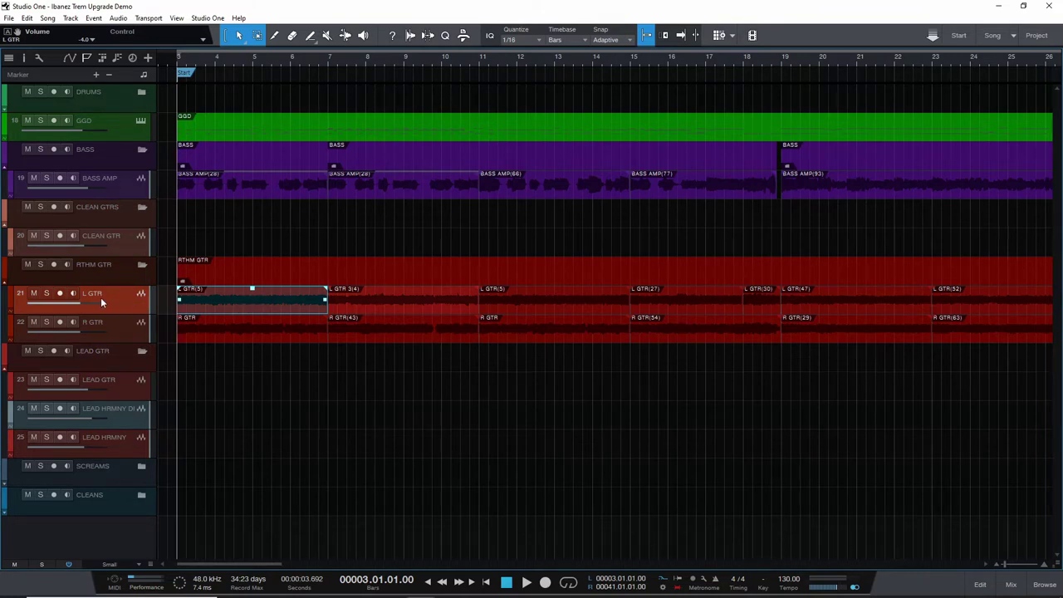
# Examine the clips on the L GTR and R GTR tracks between bars 3 and 15, comparing the separate takes
pyautogui.click(254, 330)
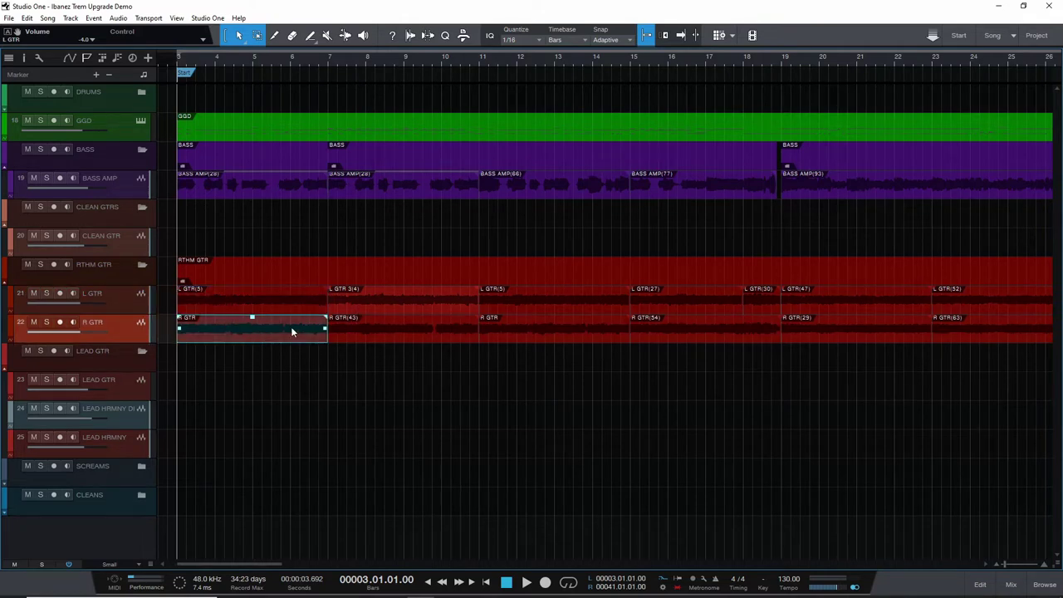
pyautogui.click(349, 291)
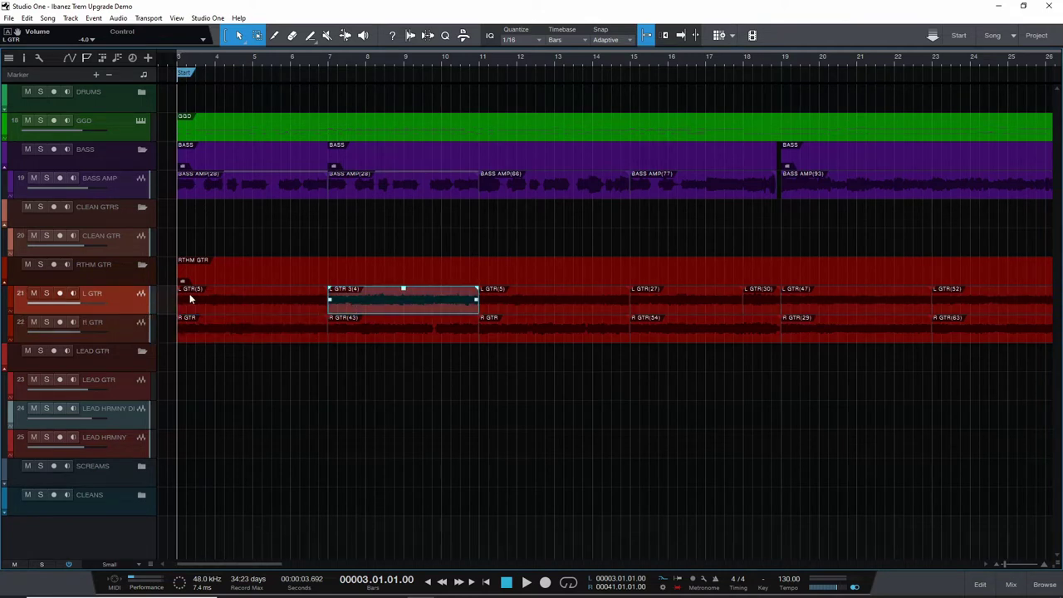
pyautogui.click(191, 299)
pyautogui.click(349, 299)
pyautogui.click(302, 308)
pyautogui.click(378, 312)
pyautogui.click(296, 308)
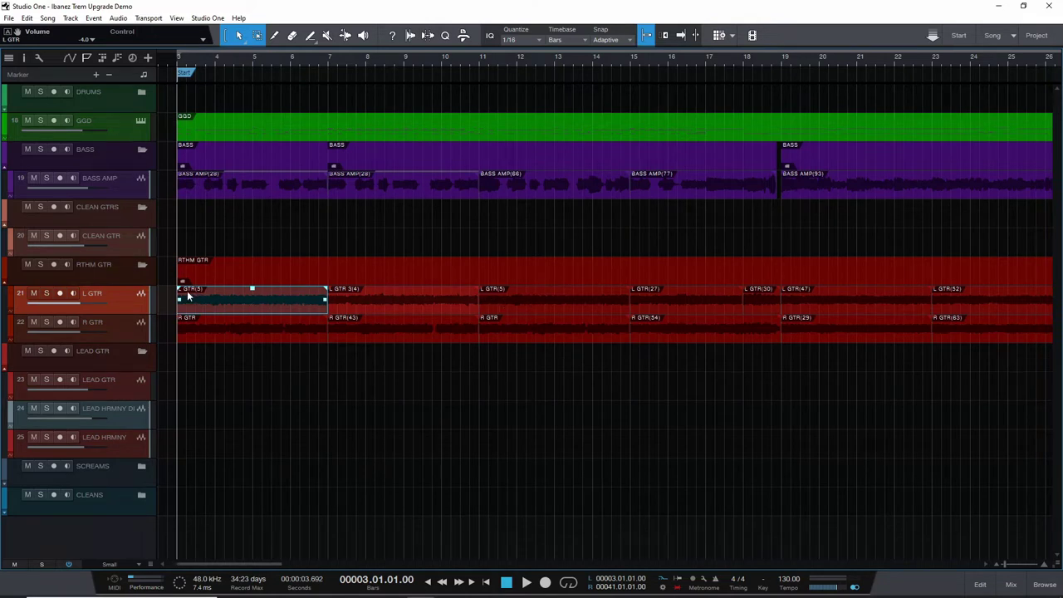
pyautogui.click(502, 303)
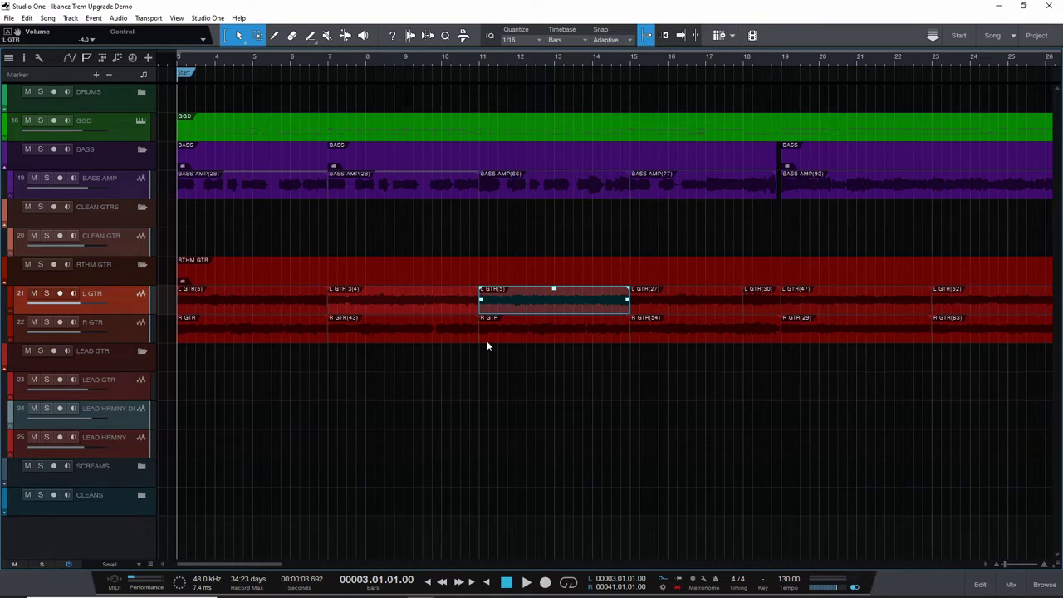
pyautogui.click(238, 306)
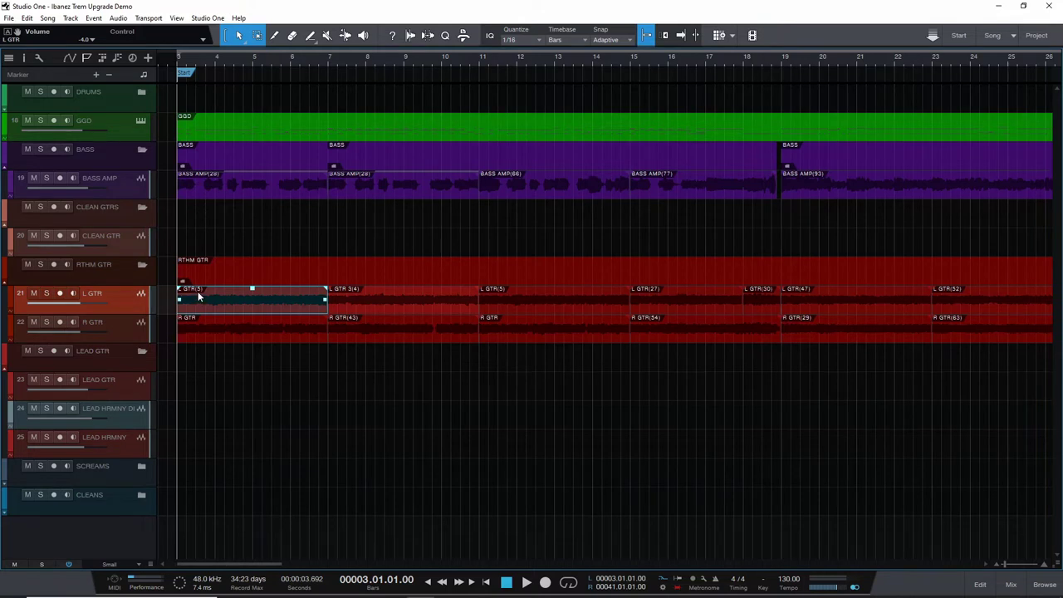
# Compare the first R GTR and L GTR clips, and open the GGD drum part in the note editor
pyautogui.click(246, 339)
pyautogui.click(246, 306)
pyautogui.click(99, 125)
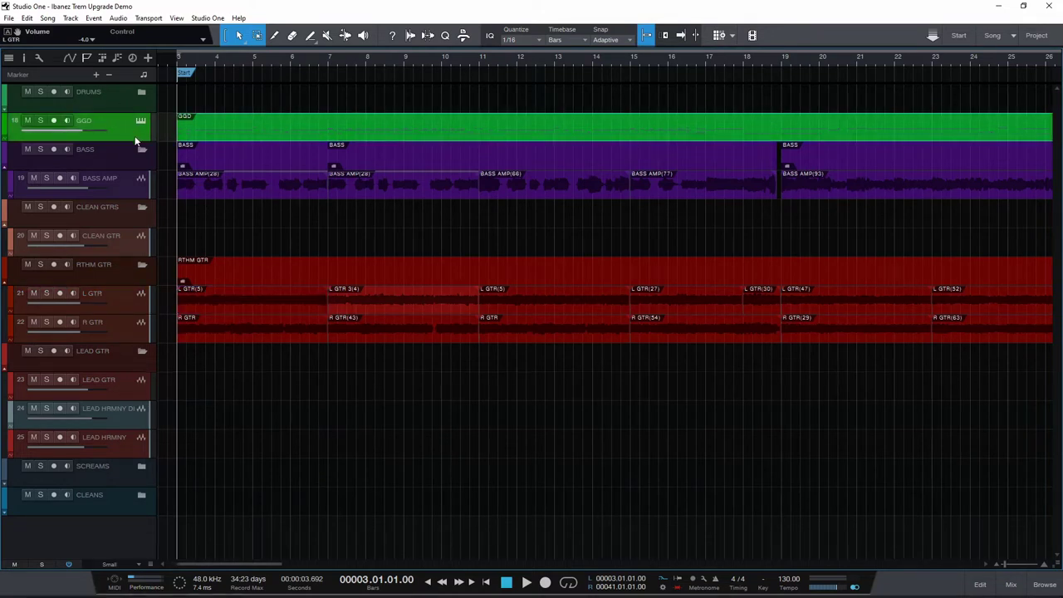
pyautogui.press('F3')
pyautogui.press('F3')
pyautogui.press('F2')
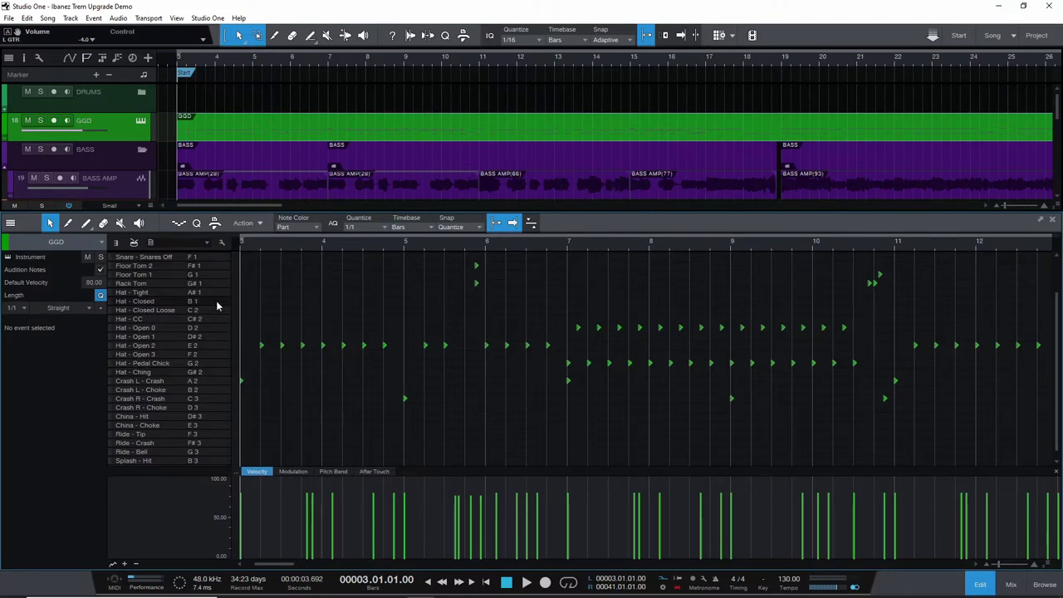
# Solo the GGD track and listen to the drum part alone from bar 3
pyautogui.press('space')
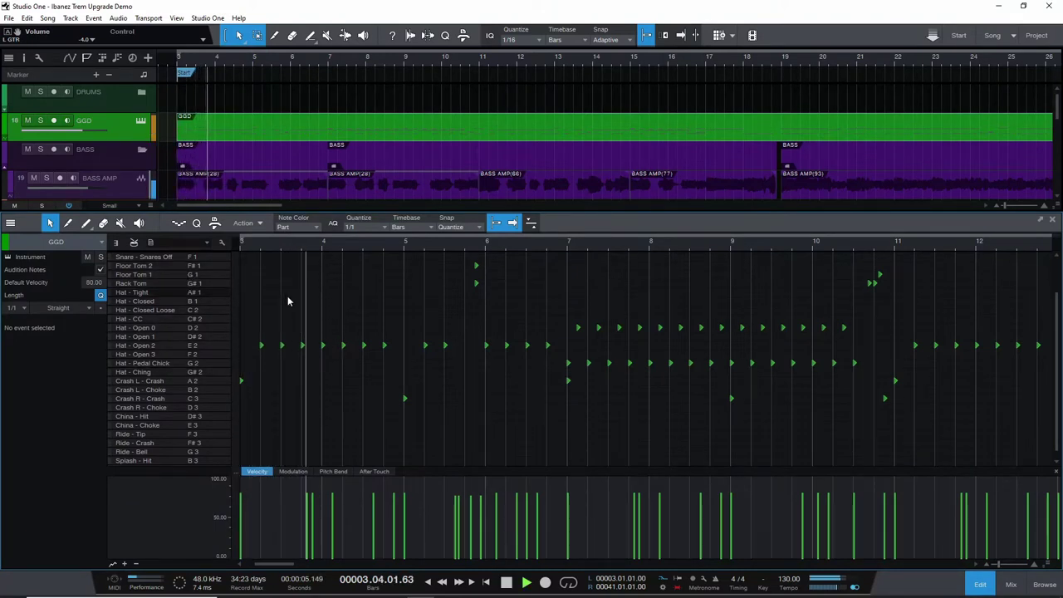
pyautogui.press('space')
pyautogui.press('s')
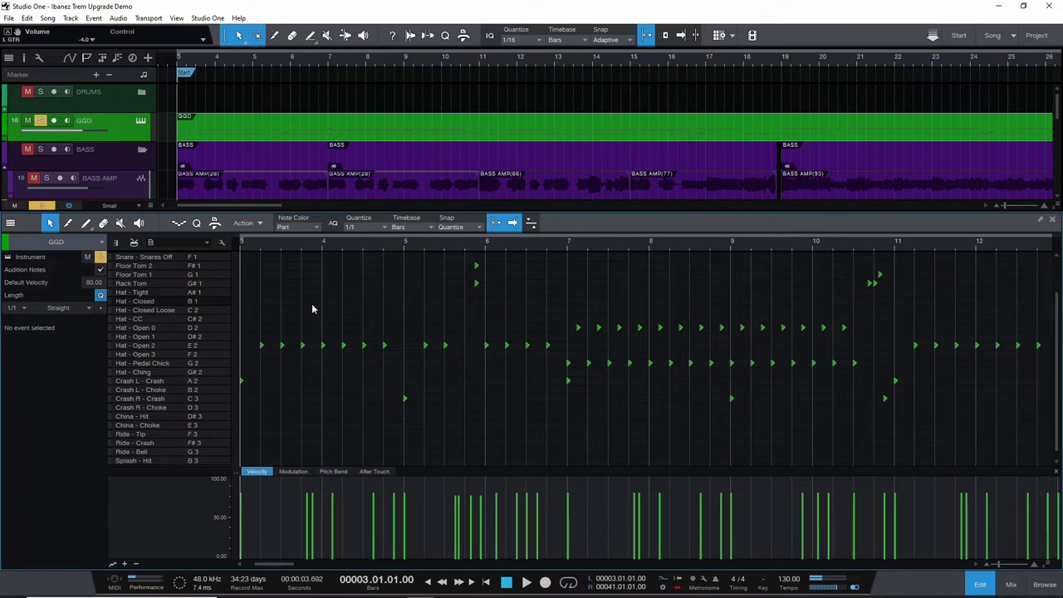
pyautogui.press('space')
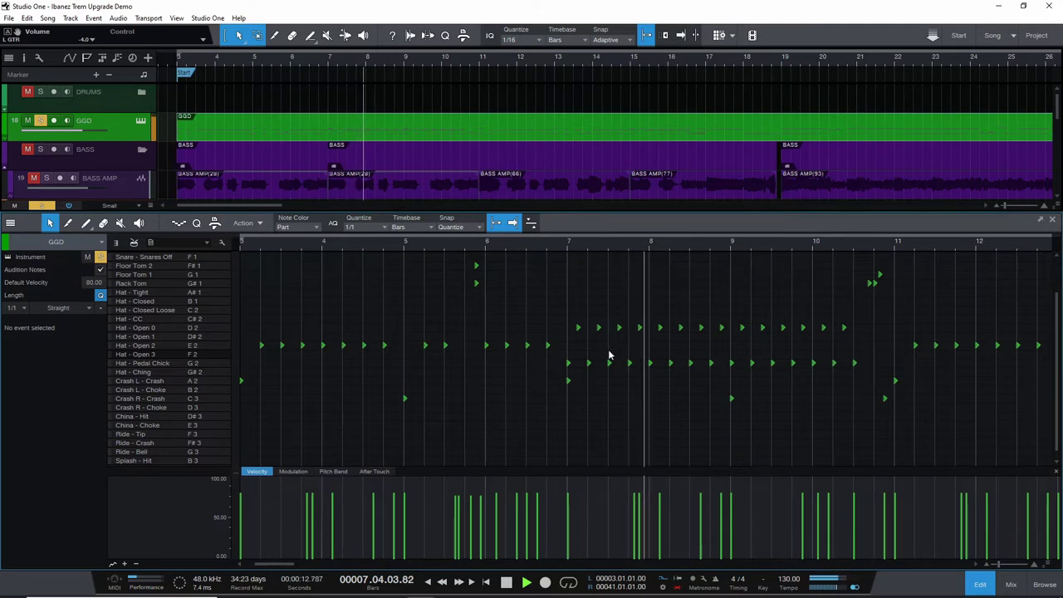
pyautogui.press('space')
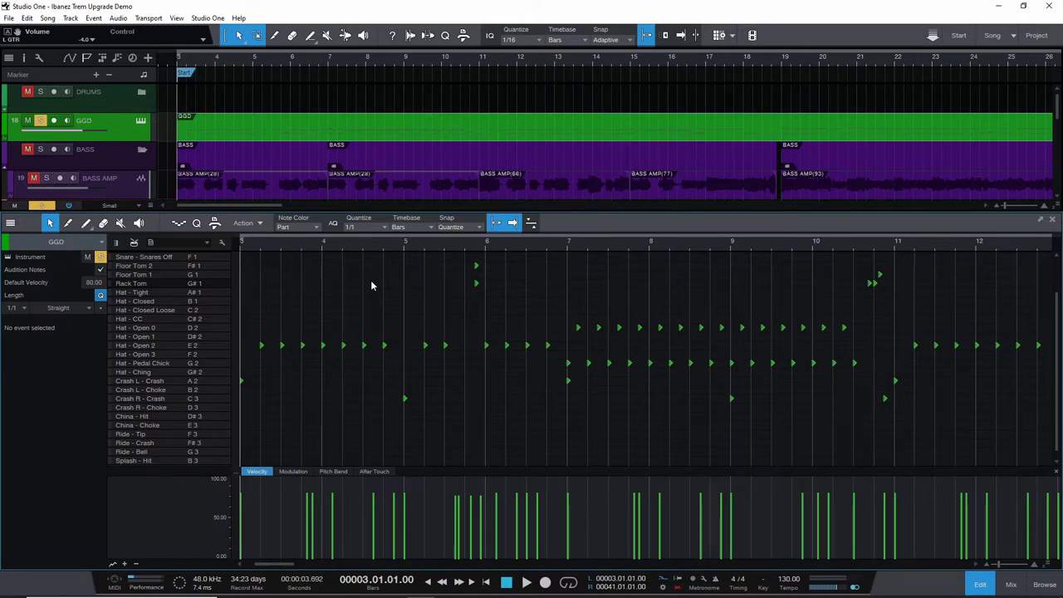
# View the first L GTR clip in the audio editor, and return to the GGD part in the note editor
pyautogui.press('F2')
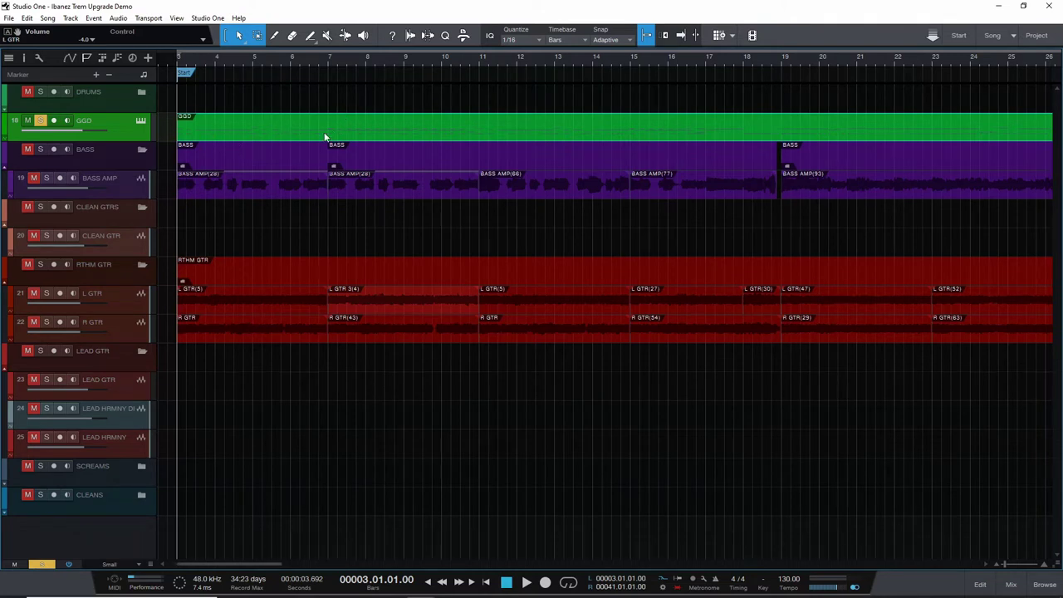
pyautogui.click(272, 303)
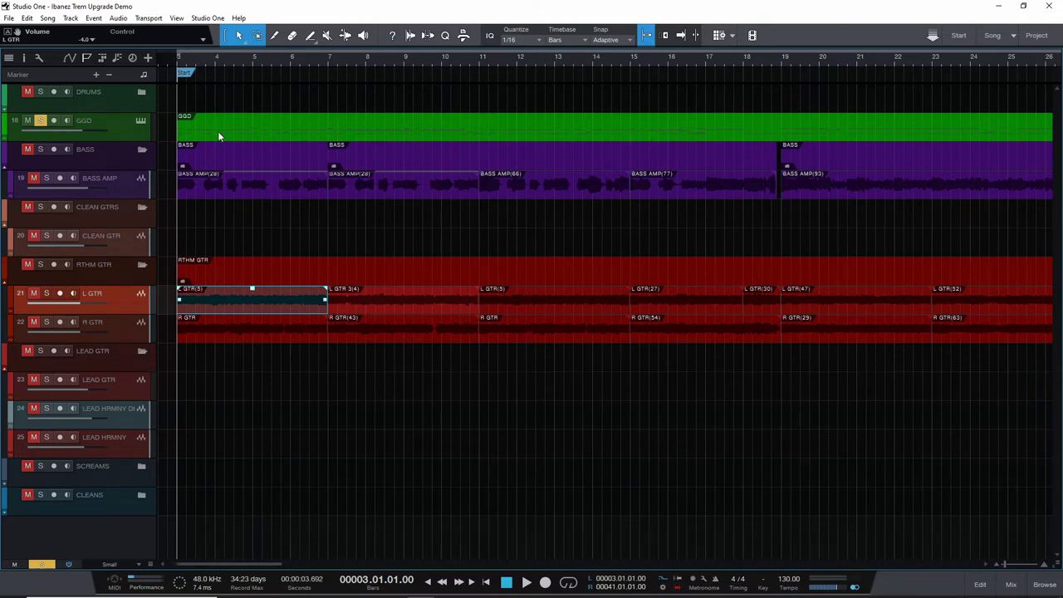
pyautogui.press('F2')
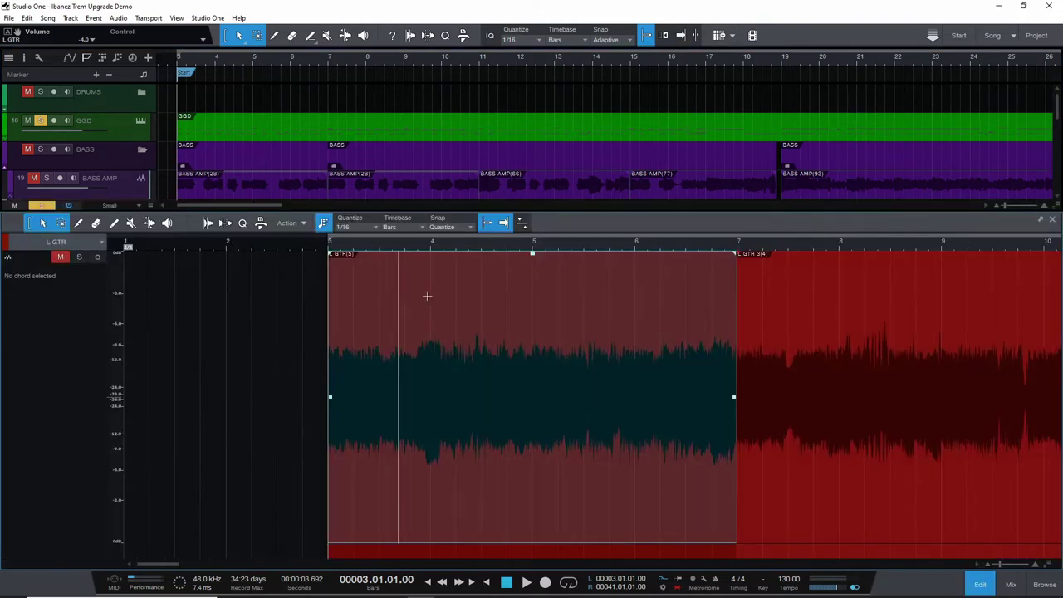
pyautogui.press('F2')
pyautogui.click(206, 134)
pyautogui.press('F2')
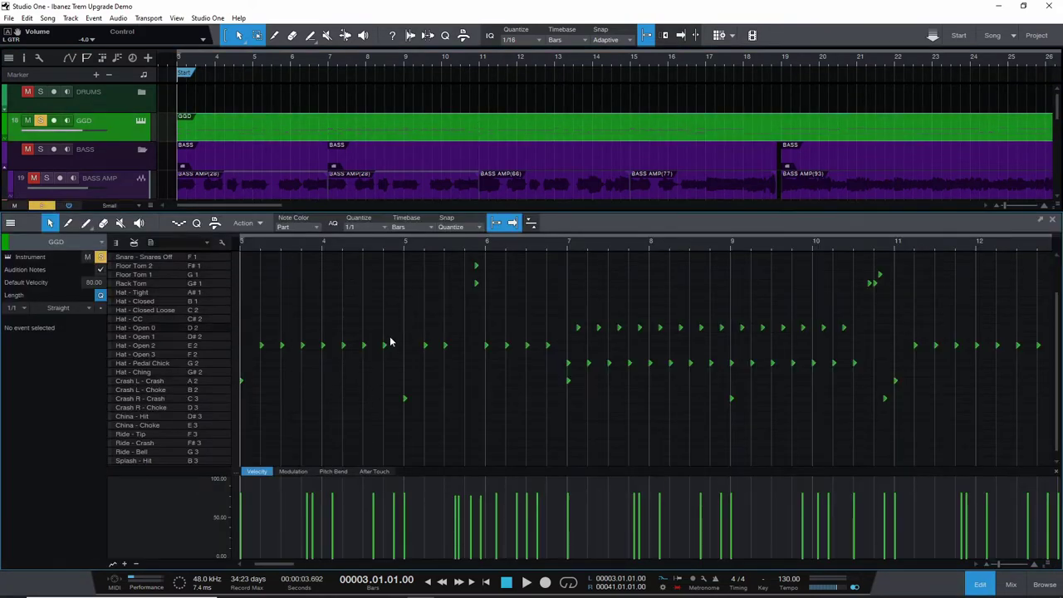
# Audition the Hat - Open 2 lane and its first note, and listen to the hi-hat pattern from bar 3
pyautogui.click(173, 346)
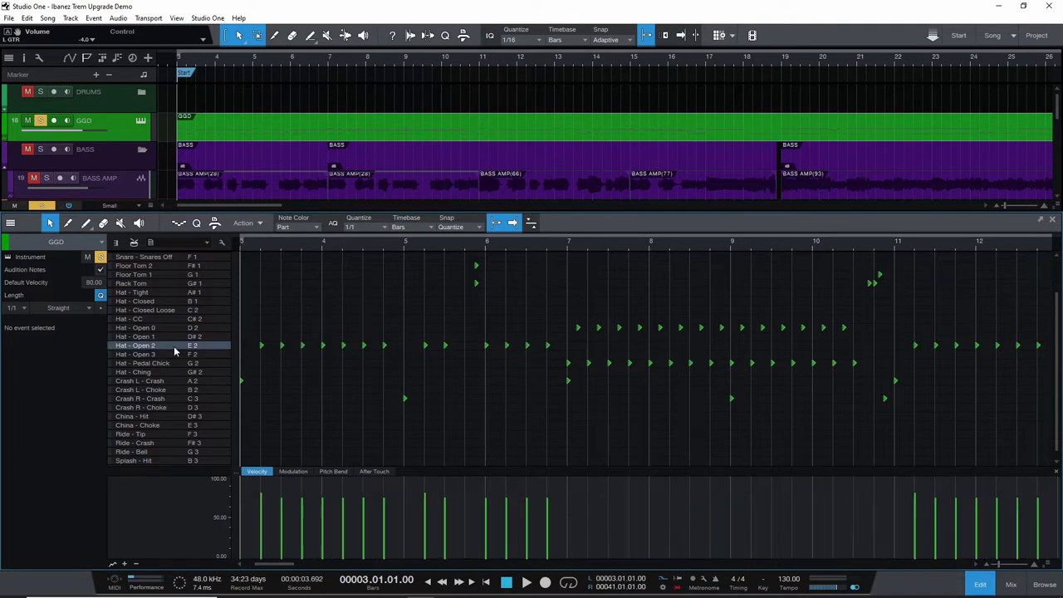
pyautogui.click(260, 346)
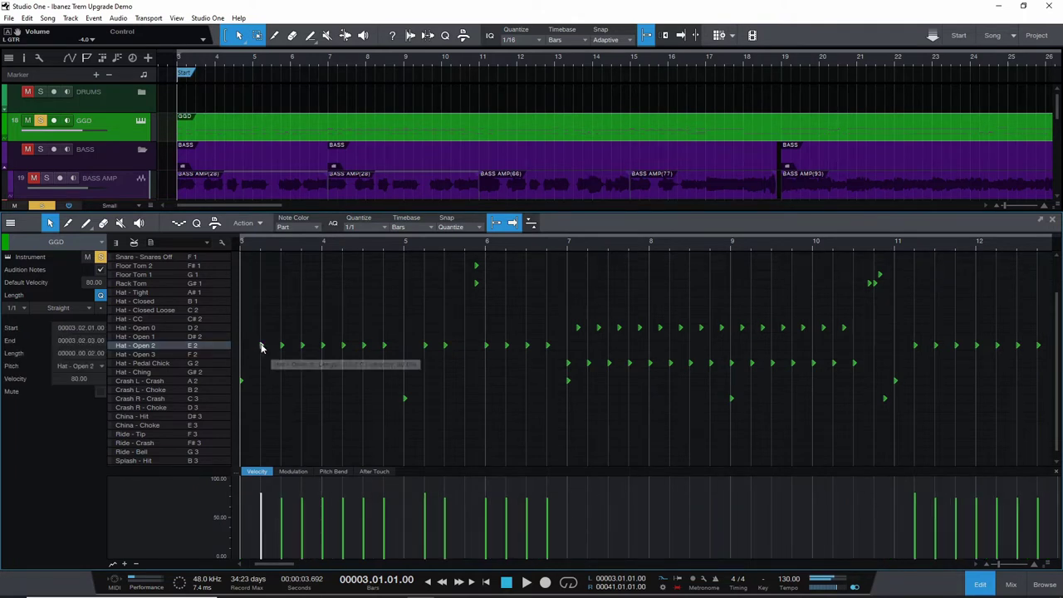
pyautogui.moveTo(253, 325); pyautogui.dragTo(540, 359)
pyautogui.click(541, 367)
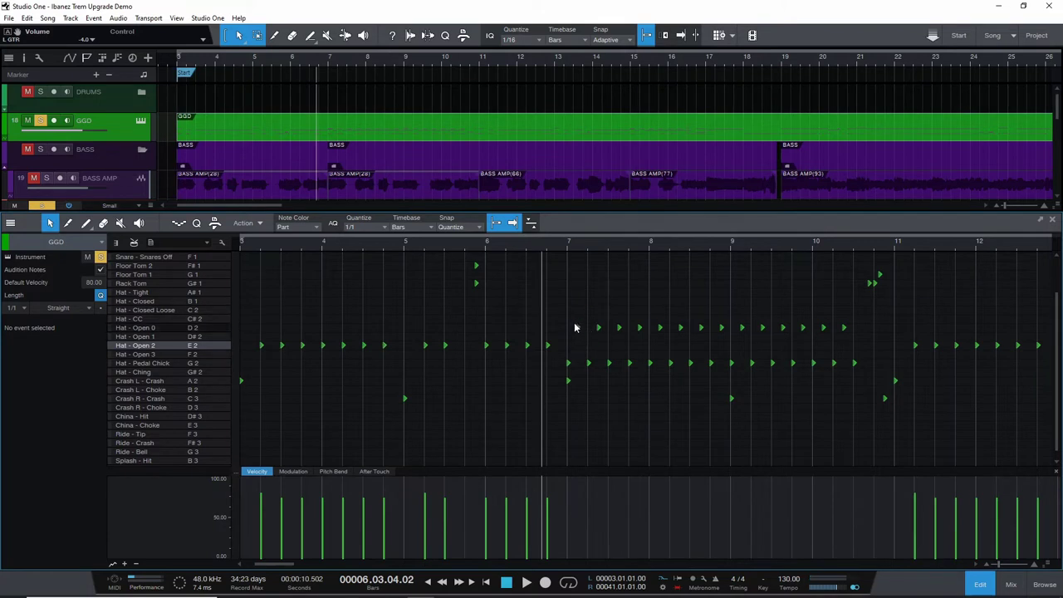
pyautogui.click(241, 249)
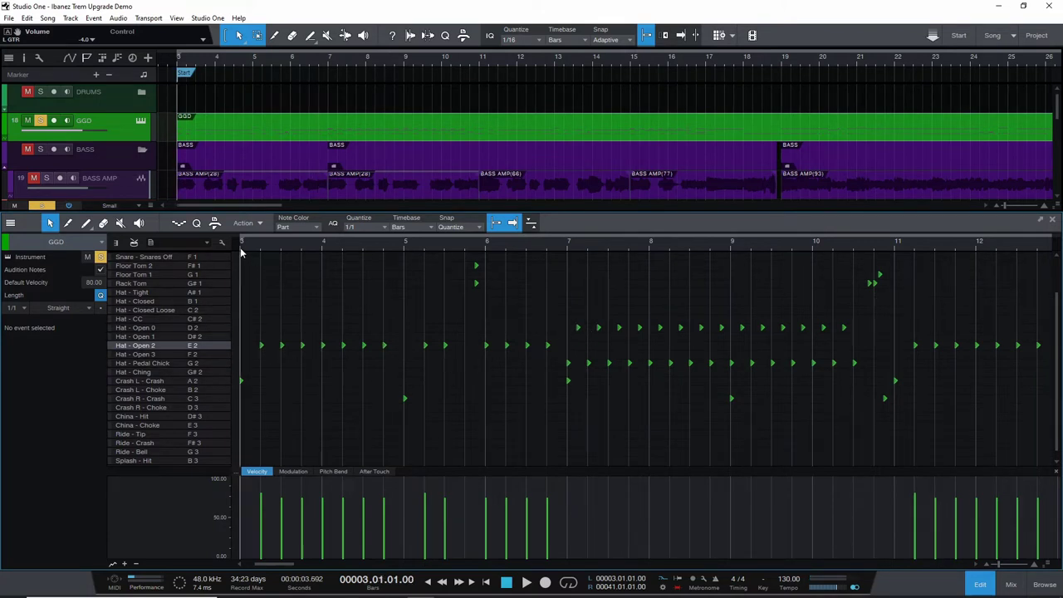
pyautogui.press('space')
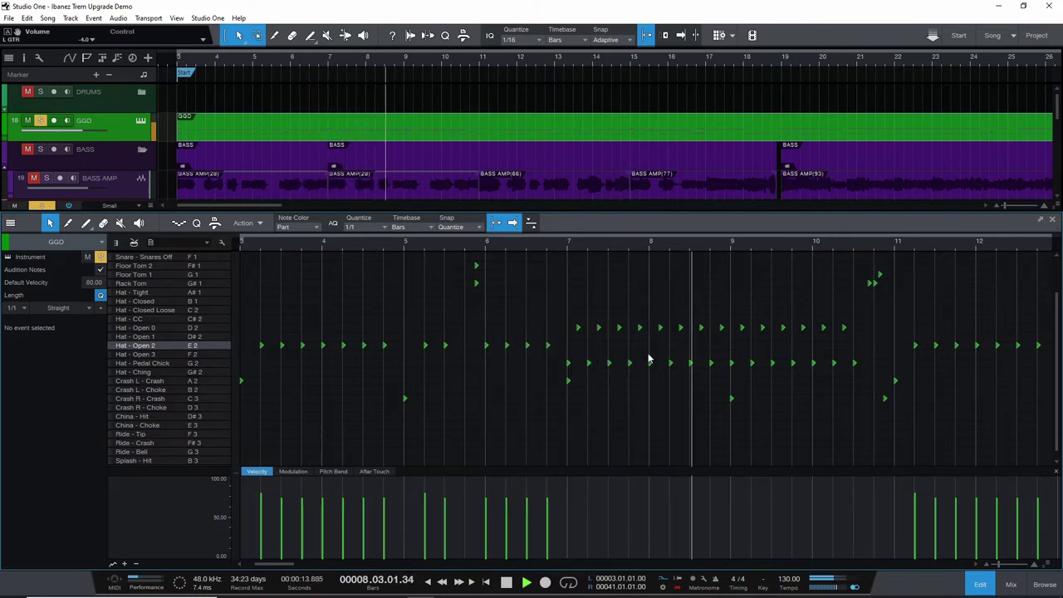
pyautogui.press('space')
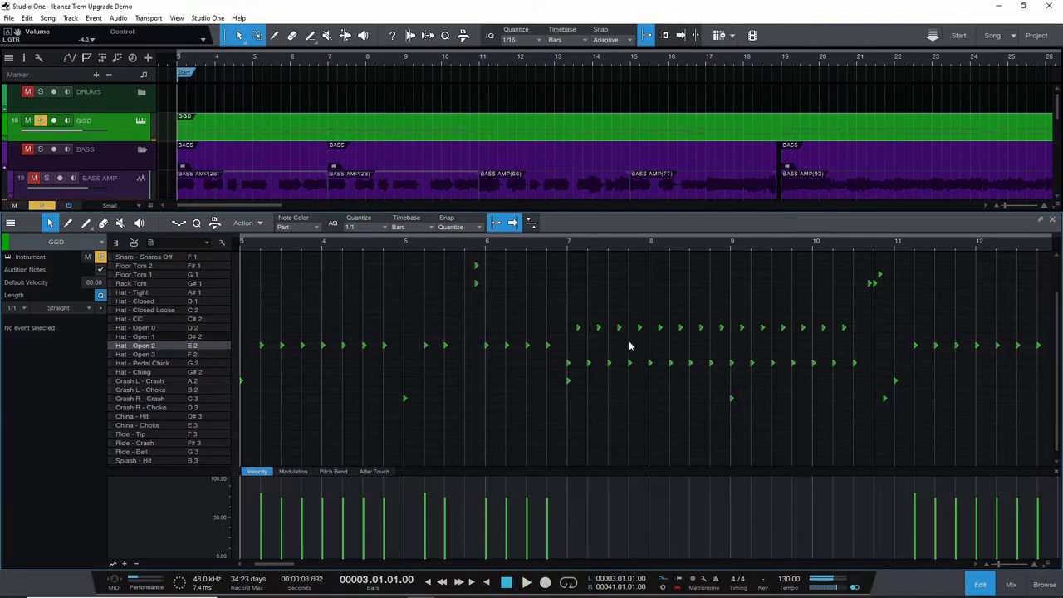
# Audition the Hat - Open 0 and Hat - Pedal Chick notes around bar 7, and play the drums from bar 7
pyautogui.click(583, 329)
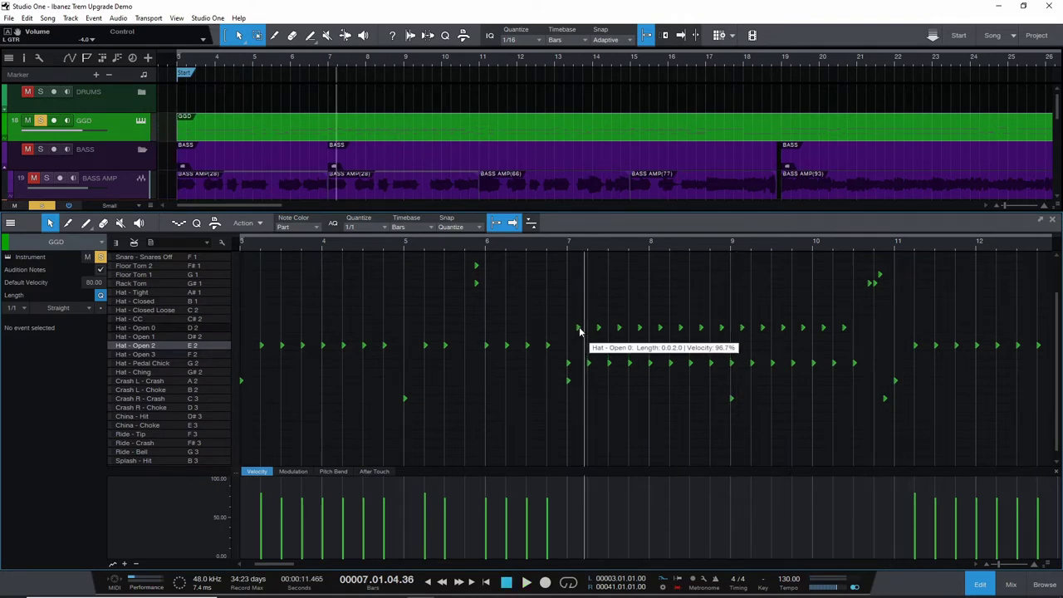
pyautogui.click(173, 352)
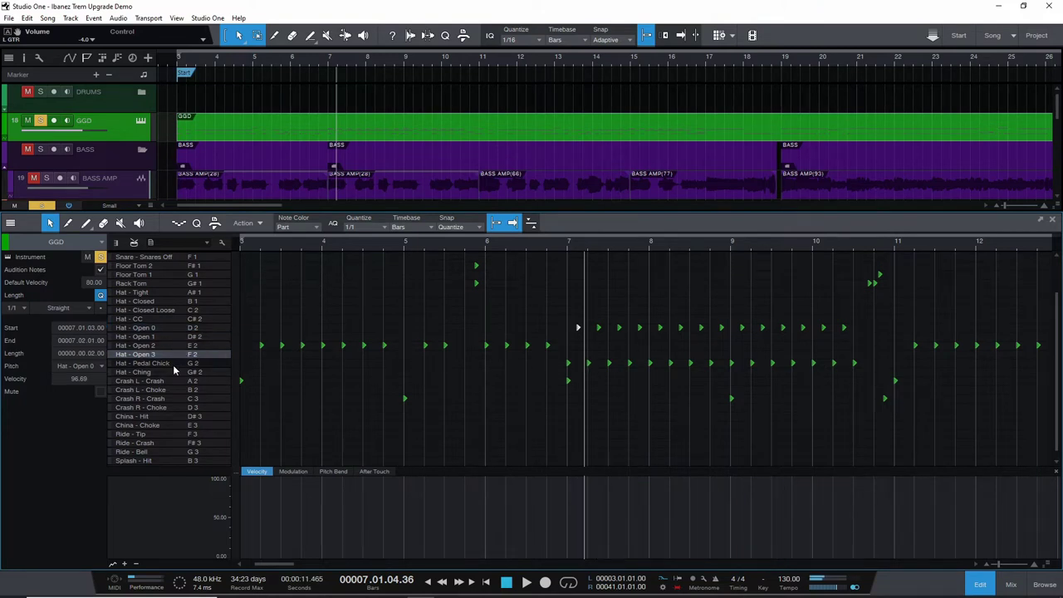
pyautogui.click(172, 364)
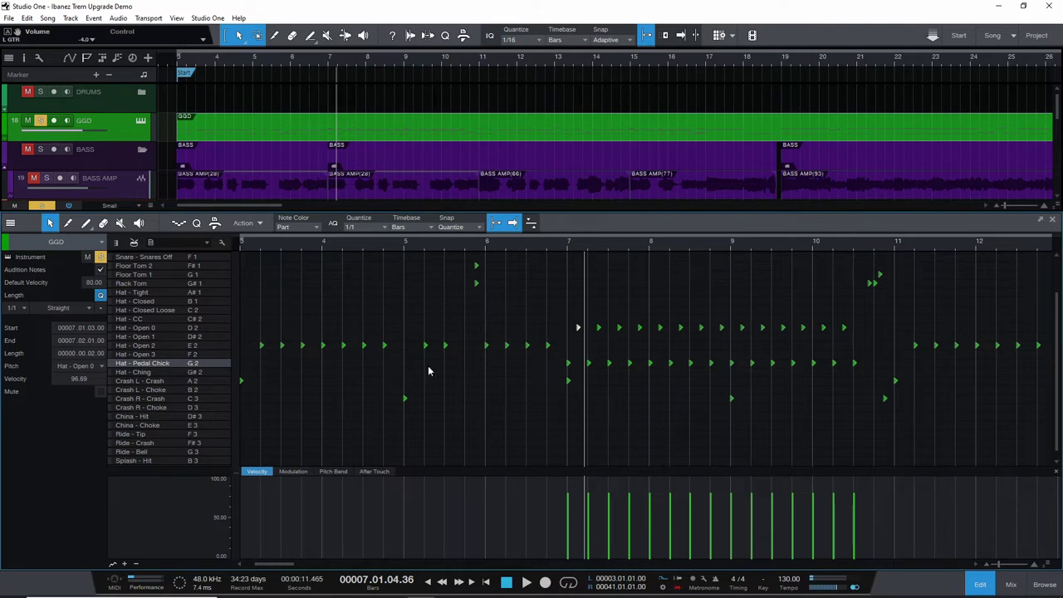
pyautogui.click(568, 363)
pyautogui.click(588, 364)
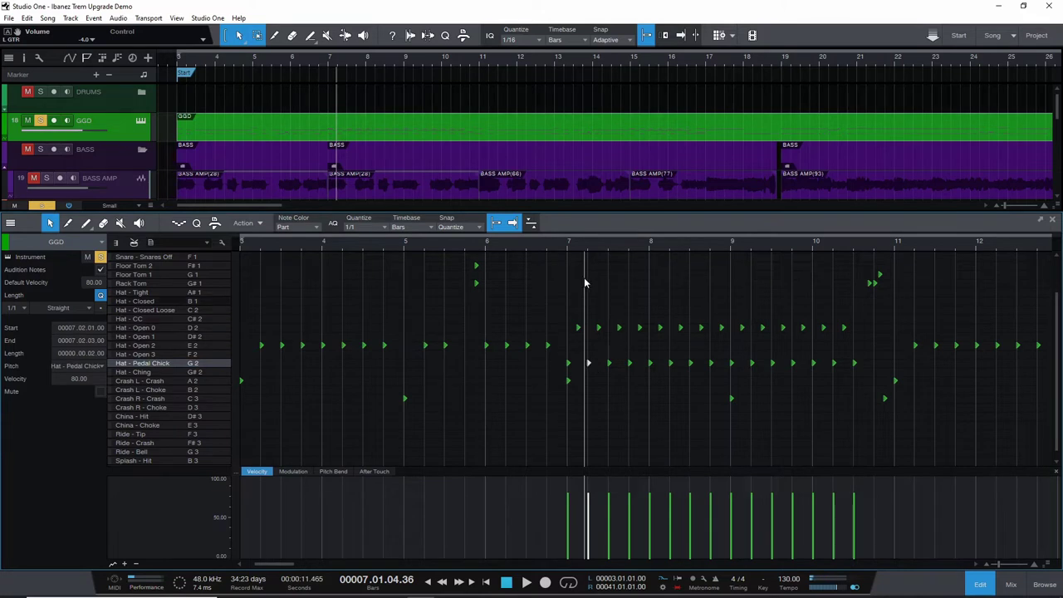
pyautogui.click(568, 247)
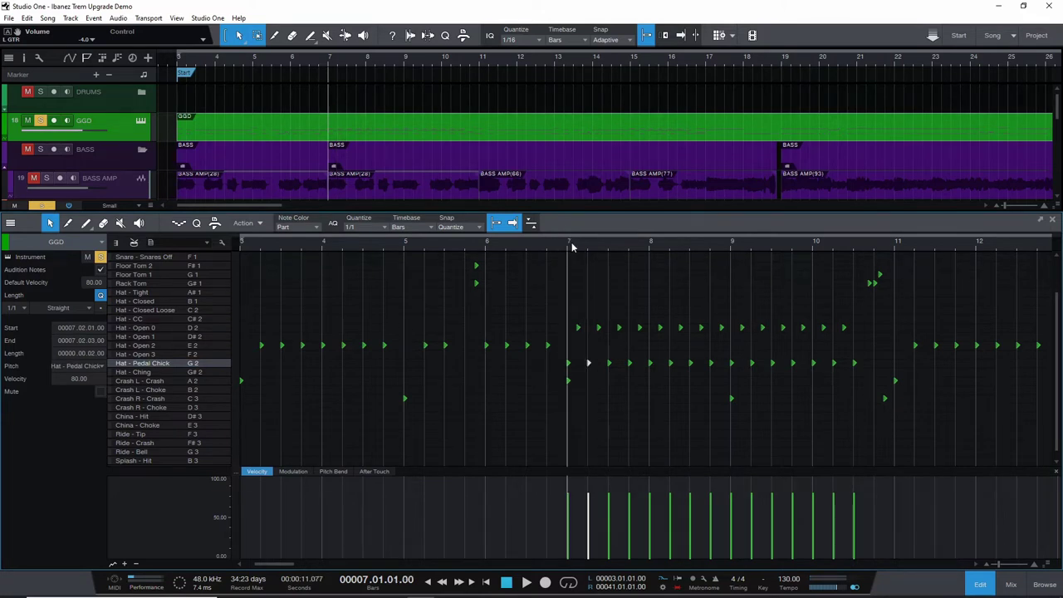
pyautogui.press('space')
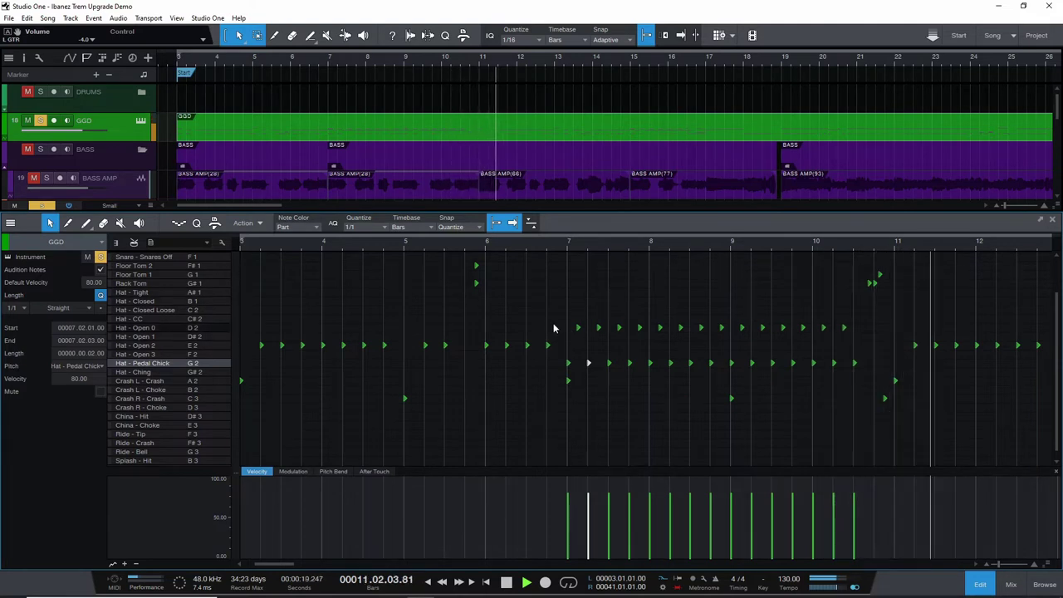
pyautogui.press('space')
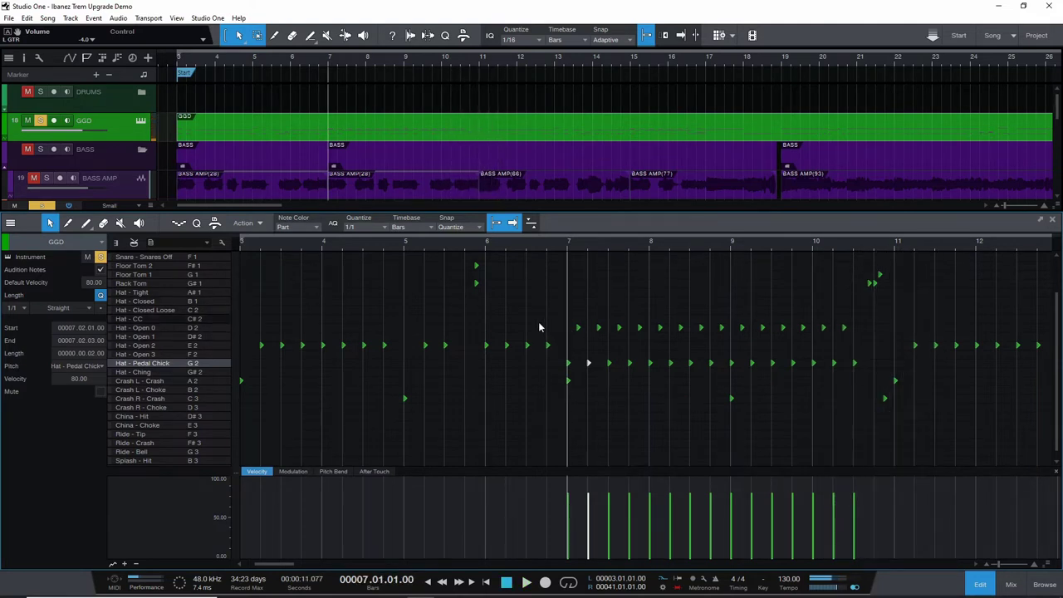
# Examine the snare and kick lanes across the GGD part, selecting Snare - Hit and Kick to compare their velocities
pyautogui.click(154, 259)
pyautogui.moveTo(506, 246); pyautogui.dragTo(454, 231)
pyautogui.scroll(1, 171, 268)
pyautogui.click(165, 266)
pyautogui.scroll(2, 166, 274)
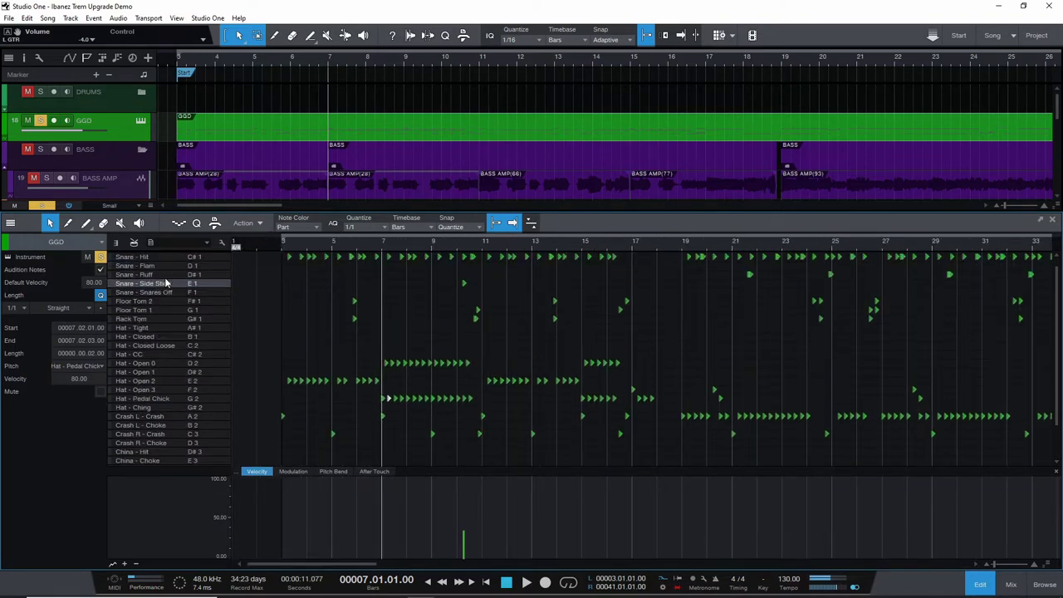
pyautogui.click(159, 265)
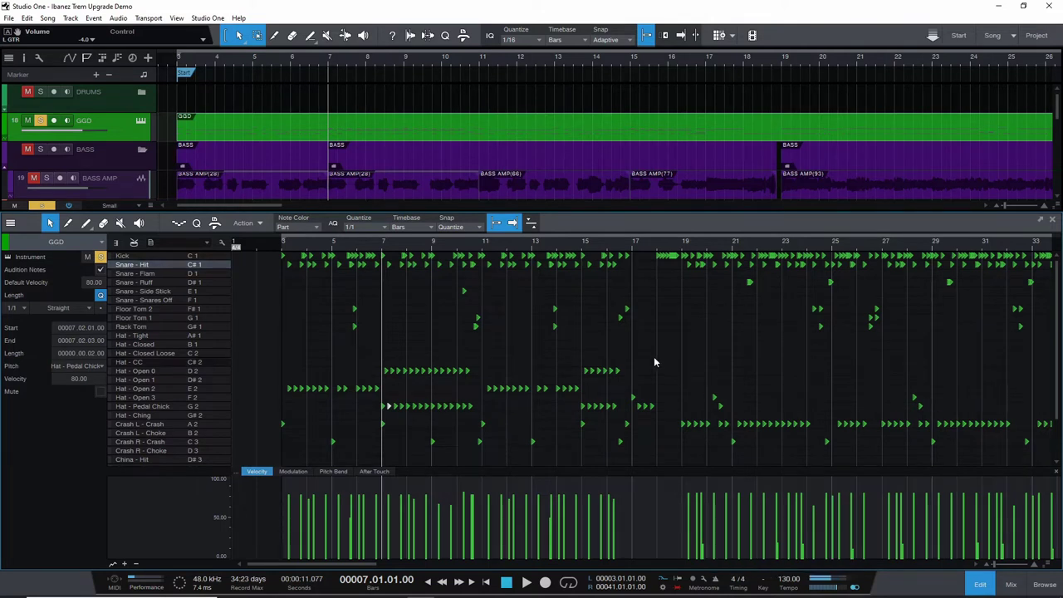
pyautogui.click(193, 259)
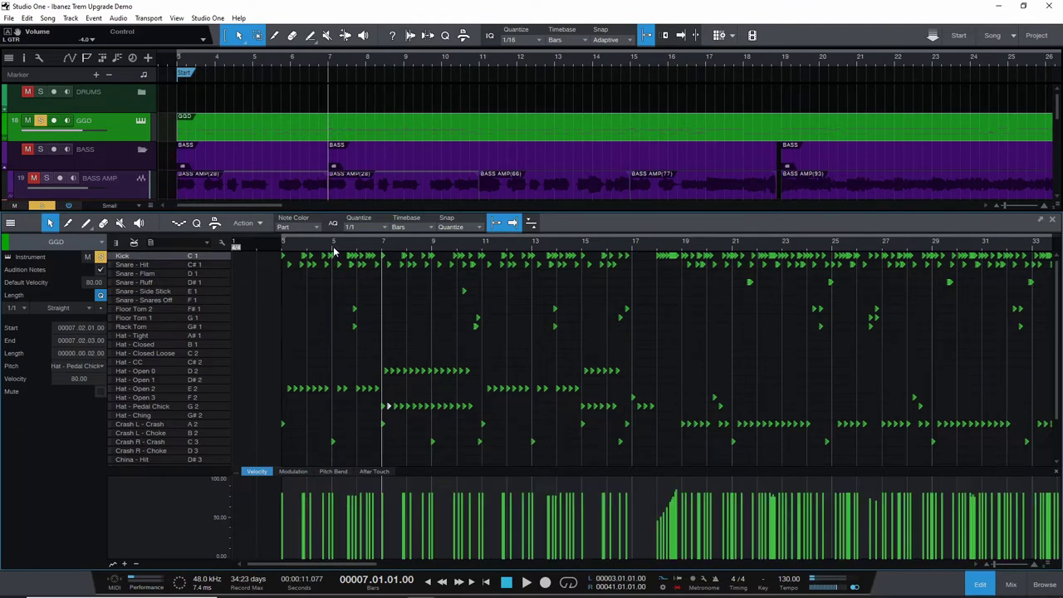
pyautogui.moveTo(349, 251)
pyautogui.mouseDown()
pyautogui.moveTo(403, 258)
pyautogui.moveTo(336, 257)
pyautogui.mouseUp()
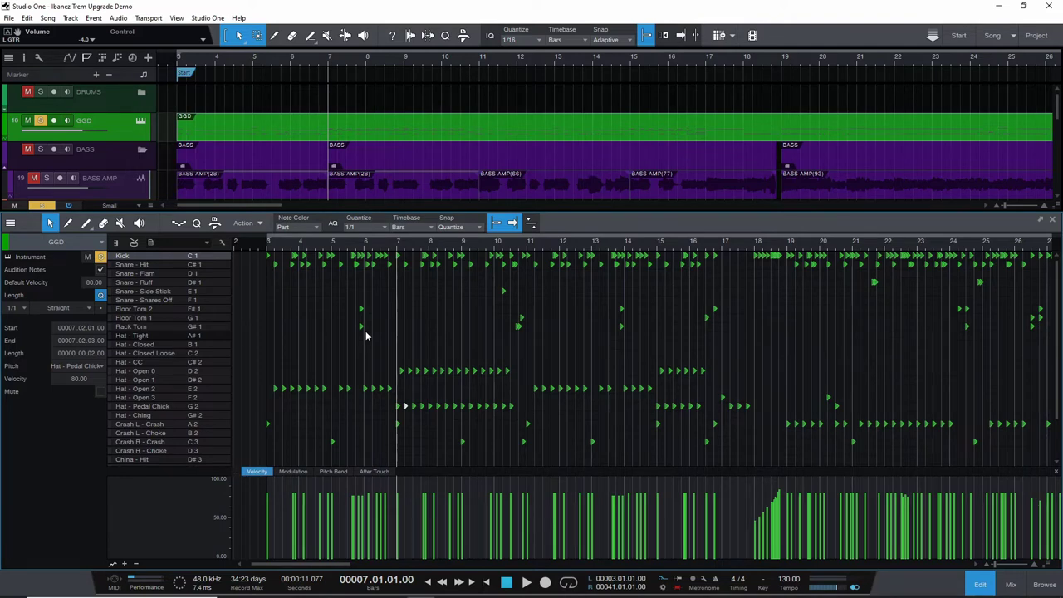
# Close the drum note editor and clear the solo on the GGD track
pyautogui.press('F2')
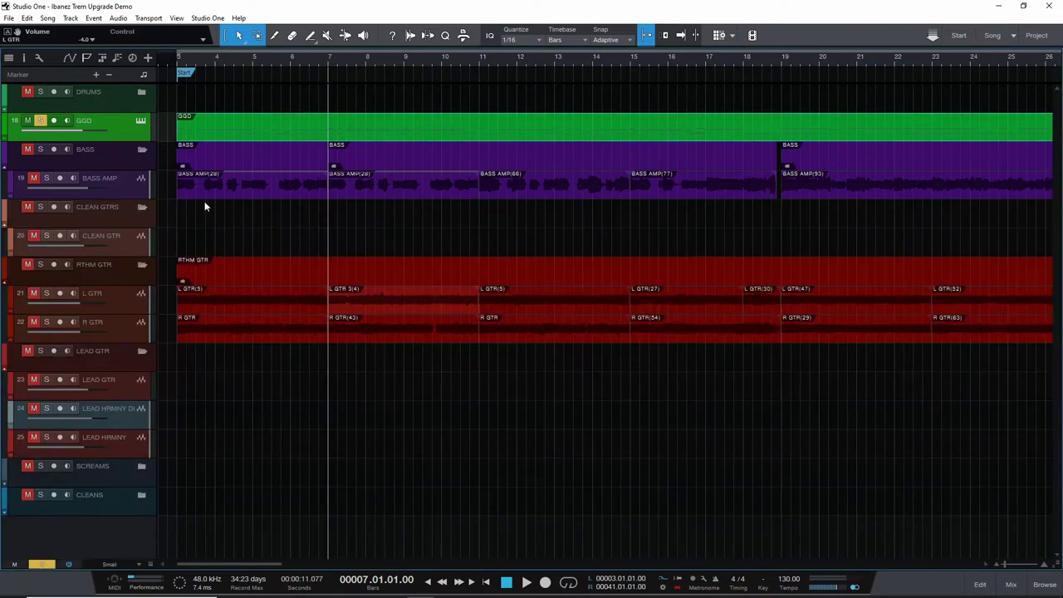
pyautogui.click(41, 121)
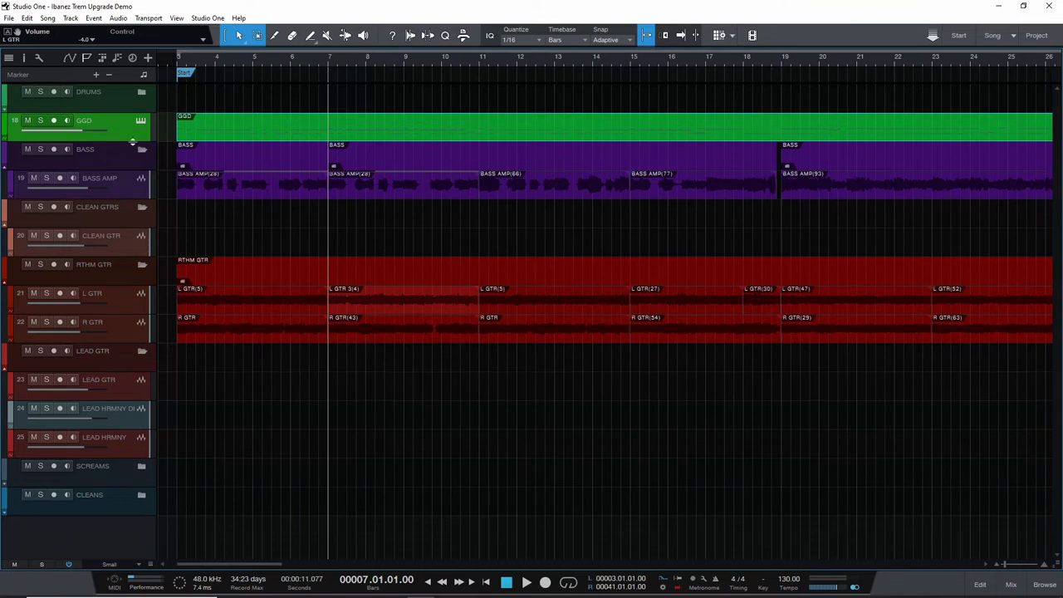
# Look through the individual drum tracks inside the DRUMS folder, from KICK IN to MONO ROOM, and collapse the folder again
pyautogui.click(142, 93)
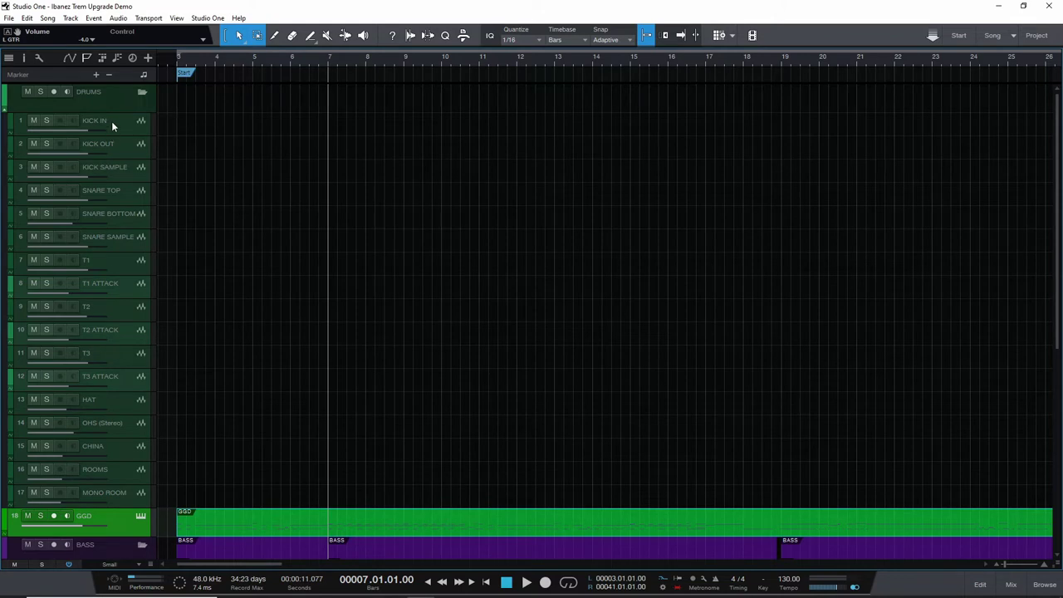
pyautogui.scroll(-1, 113, 103)
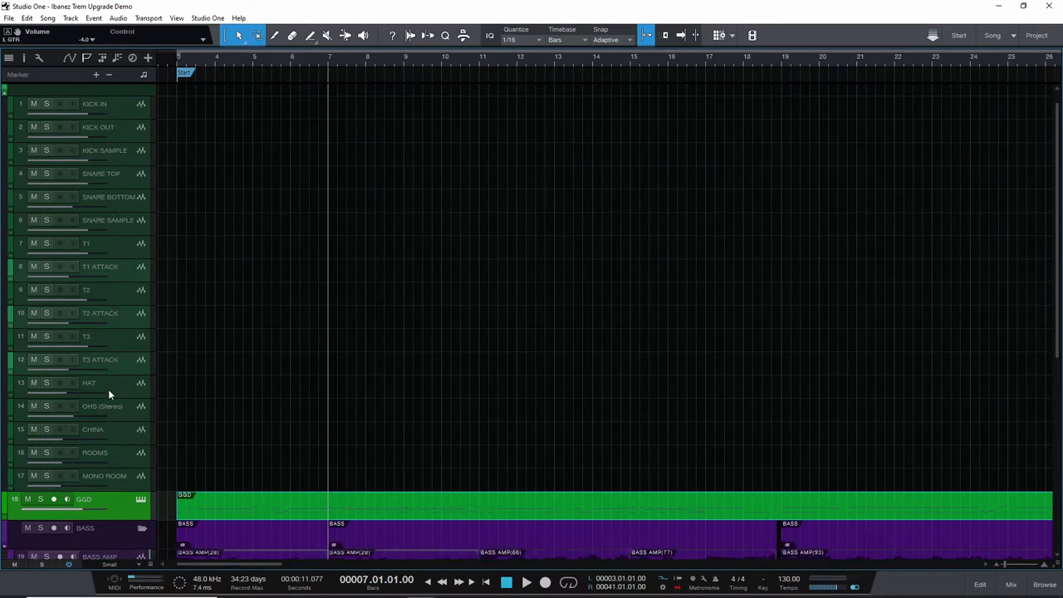
pyautogui.scroll(1, 138, 98)
pyautogui.click(141, 94)
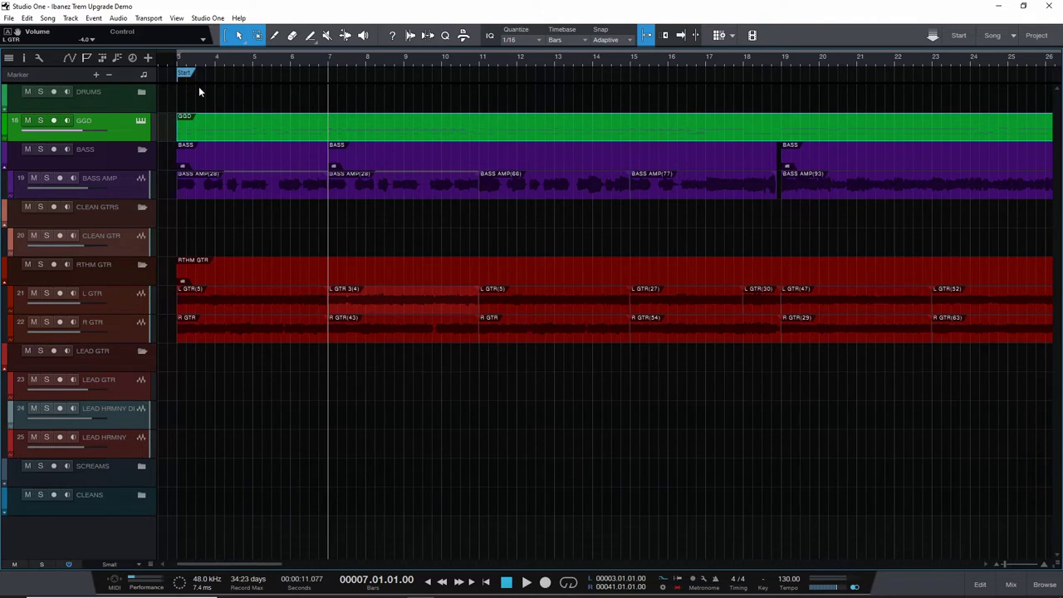
# Place the playhead at bar 3 and solo the BASS AMP track
pyautogui.scroll(-3, 357, 54)
pyautogui.click(117, 185)
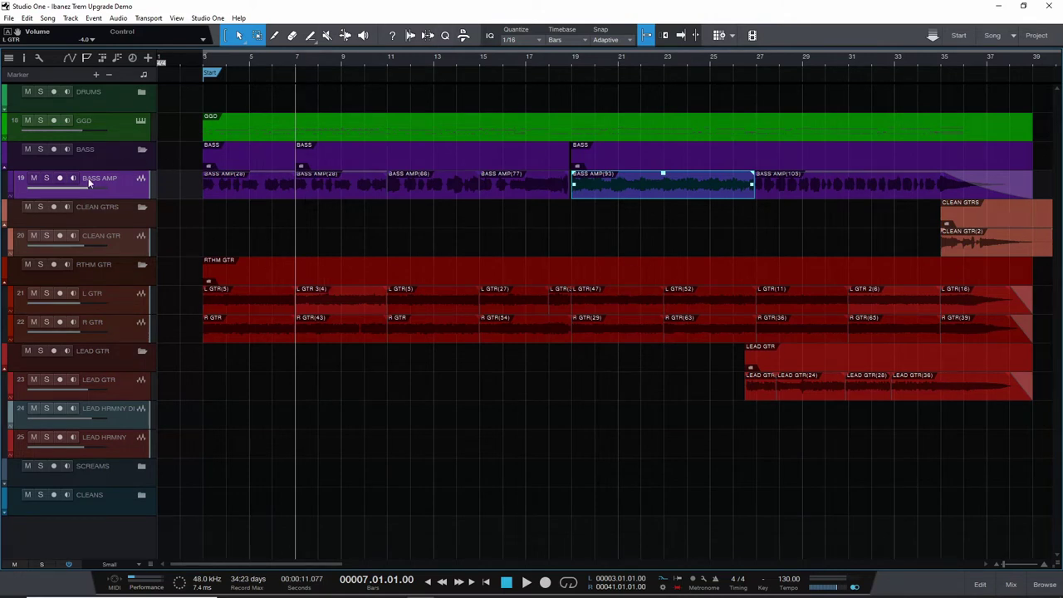
pyautogui.click(199, 61)
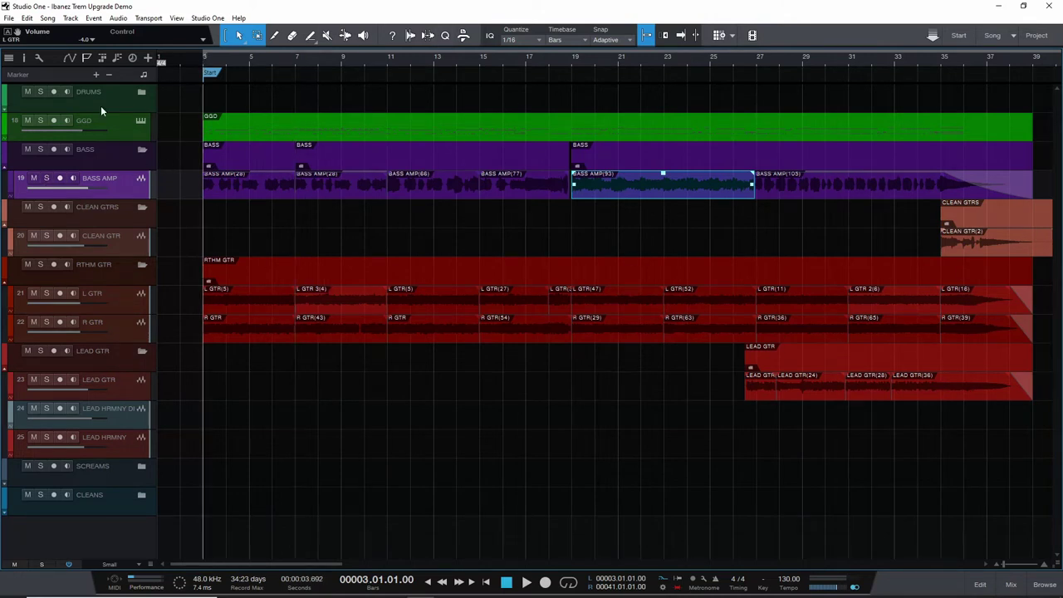
pyautogui.click(47, 177)
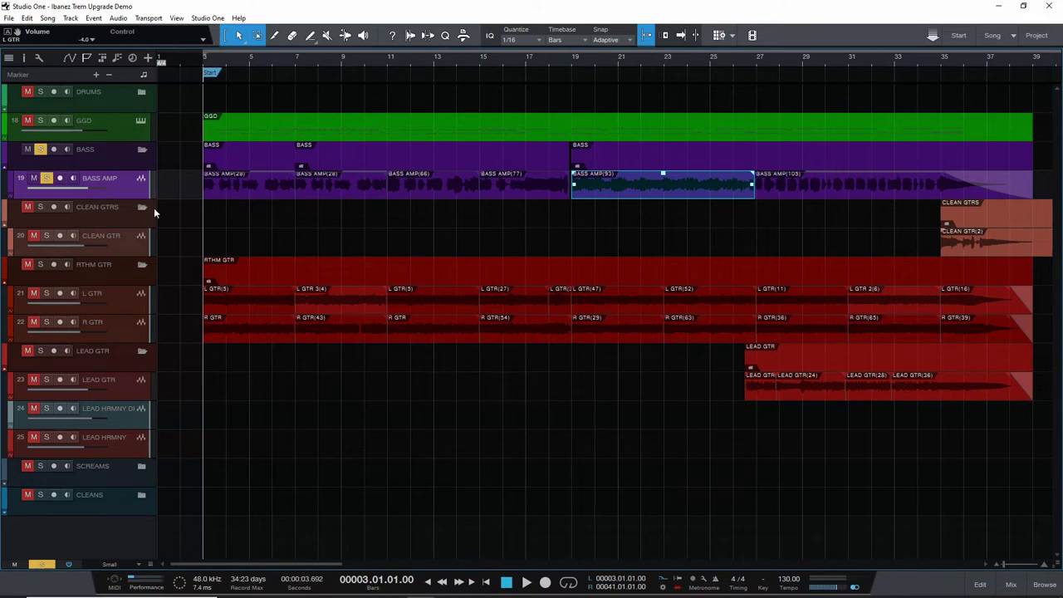
# Play the soloed BASS AMP track from bar 3, stop playback and clear its solo
pyautogui.press('space')
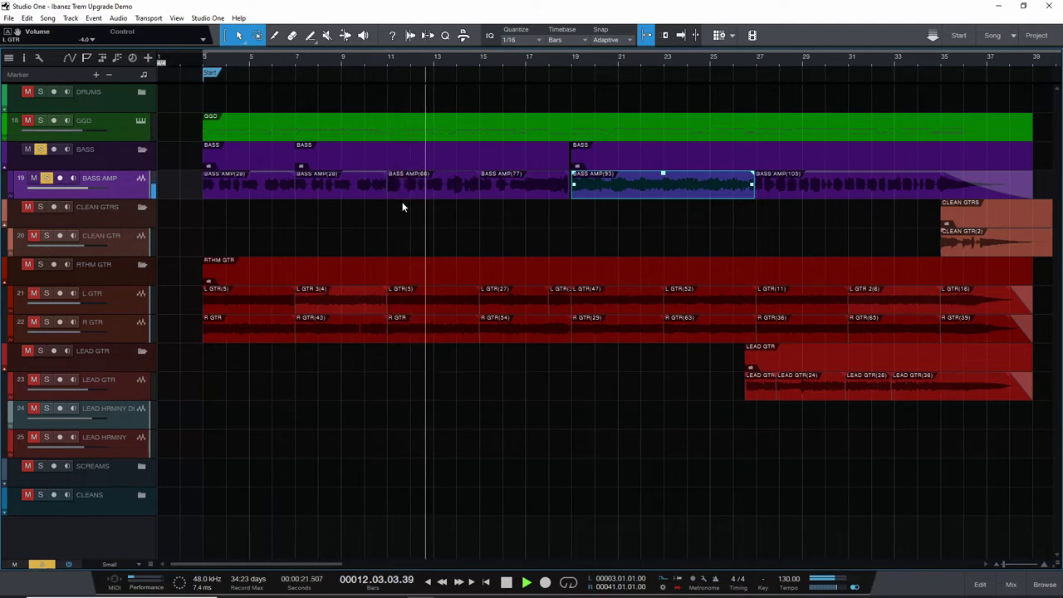
pyautogui.click(46, 178)
pyautogui.press('space')
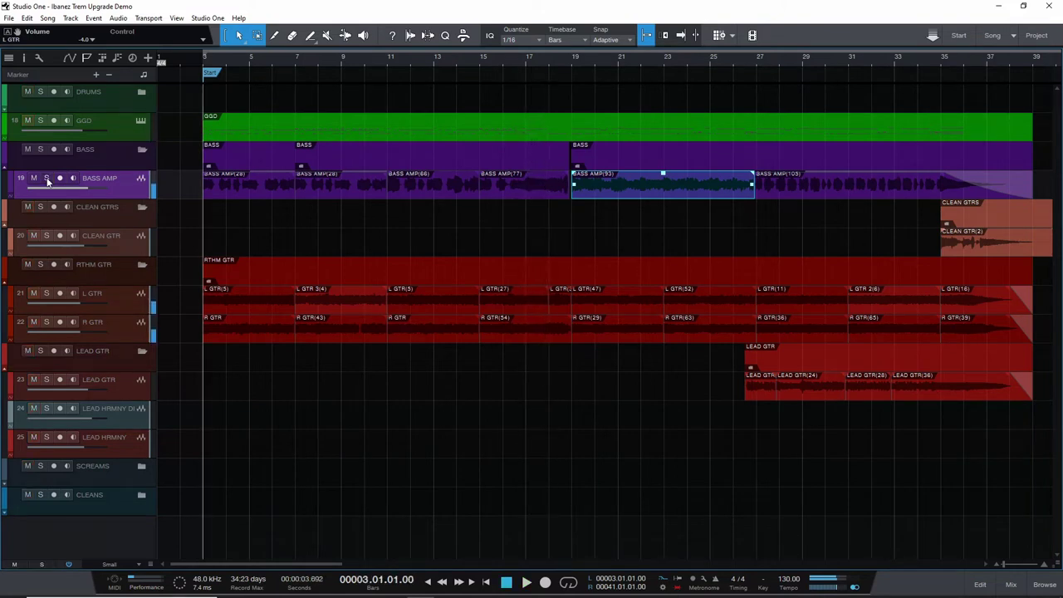
# Place the playhead at bar 19, play the full mix from there and stop playback
pyautogui.click(572, 60)
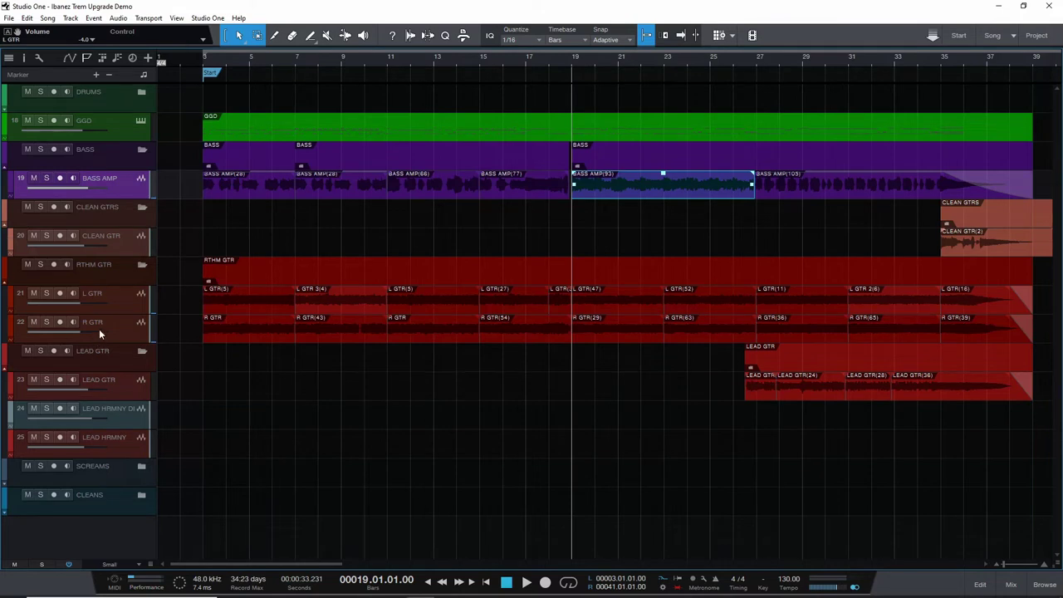
pyautogui.press('space')
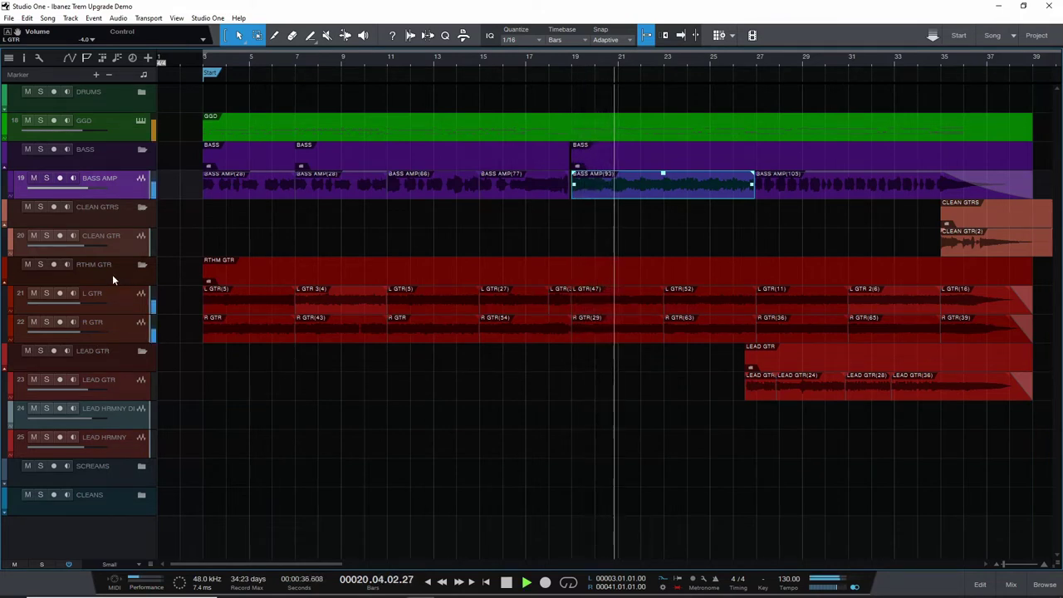
pyautogui.press('space')
# Solo the GGD track, examine its drum notes from bar 19 in the note editor, and clear the solo again
pyautogui.click(39, 120)
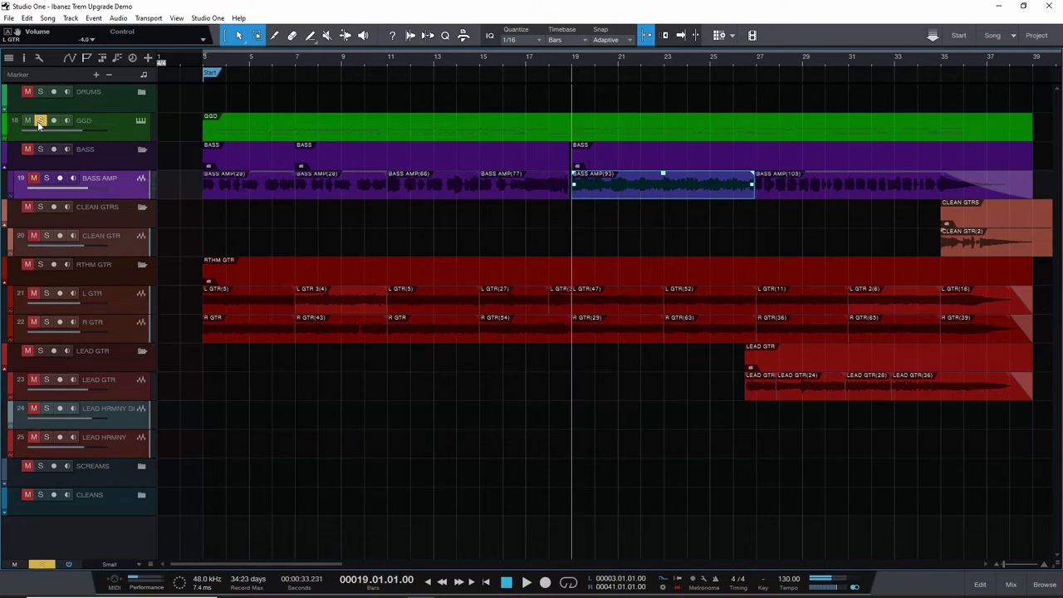
pyautogui.press('F2')
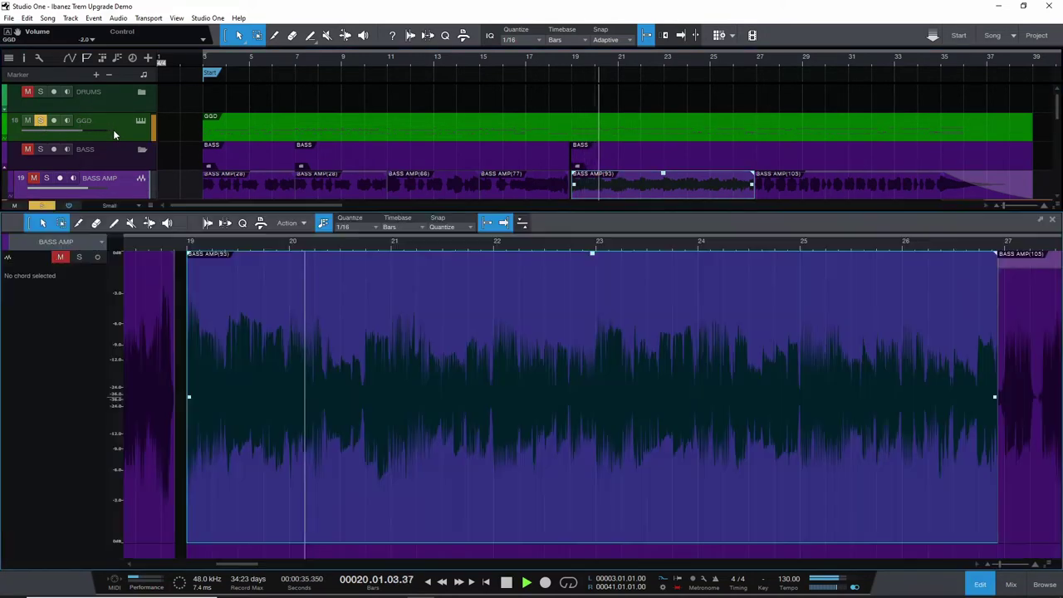
pyautogui.press('F2')
pyautogui.click(252, 126)
pyautogui.press('F2')
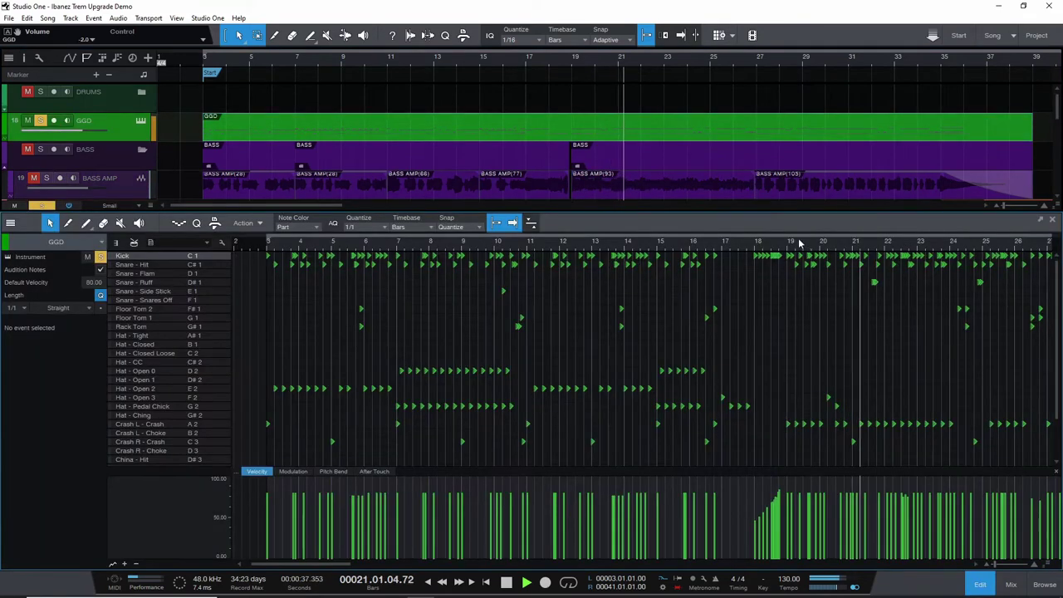
pyautogui.press('space')
pyautogui.moveTo(738, 245); pyautogui.dragTo(498, 251)
pyautogui.press('F2')
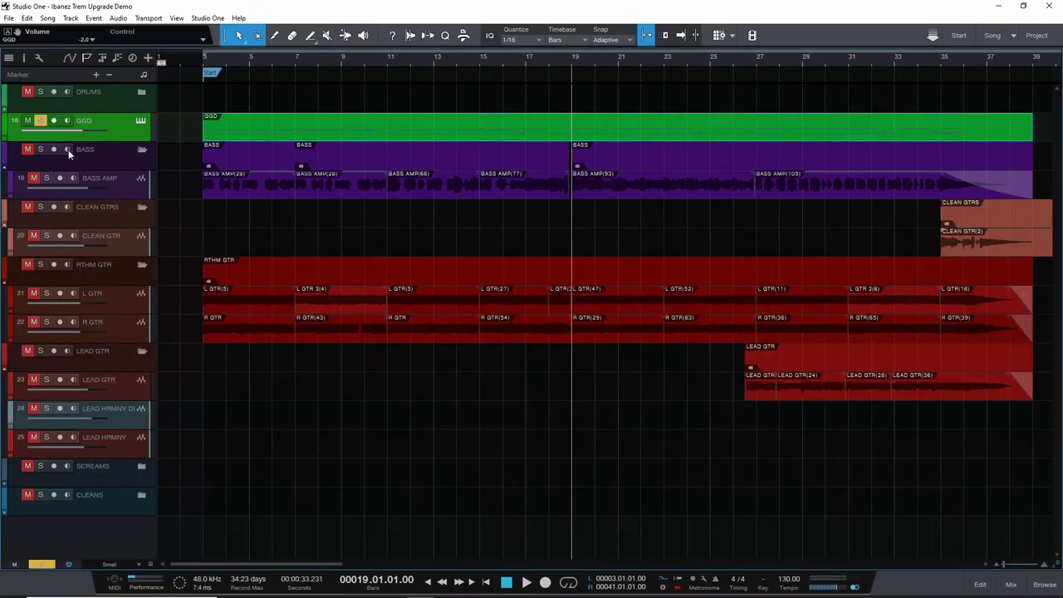
pyautogui.press('s')
# Play from bar 19, briefly soloing the BASS AMP track to compare it with the full mix, and stop
pyautogui.press('space')
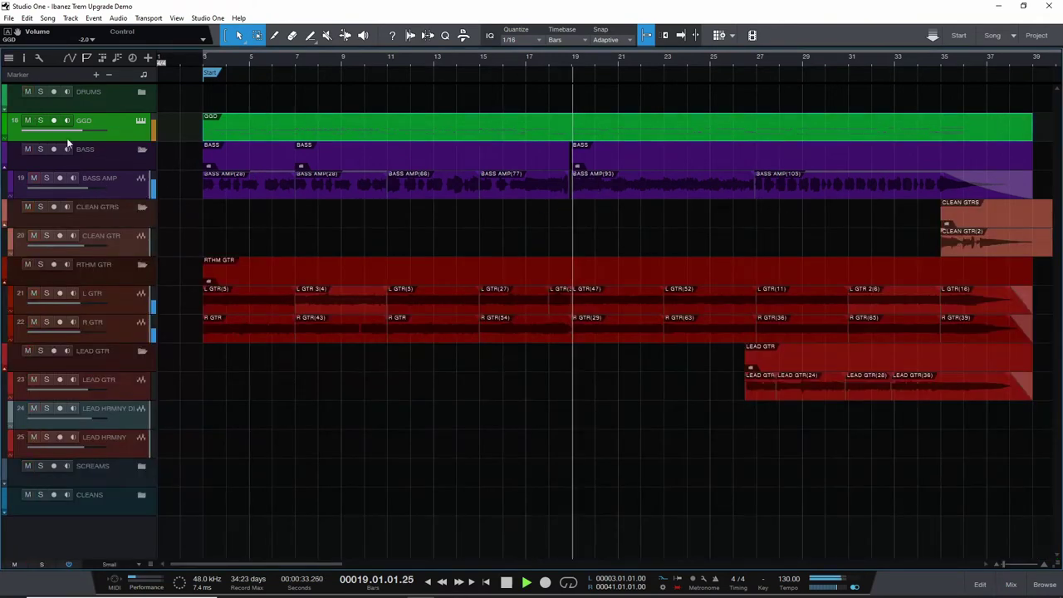
pyautogui.click(47, 178)
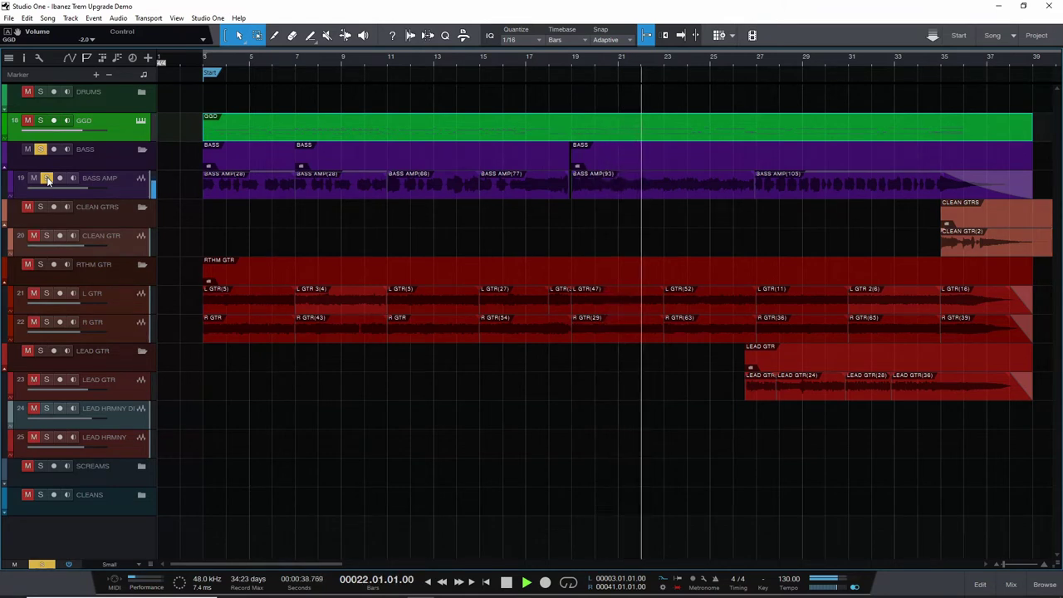
pyautogui.click(47, 178)
pyautogui.press('space')
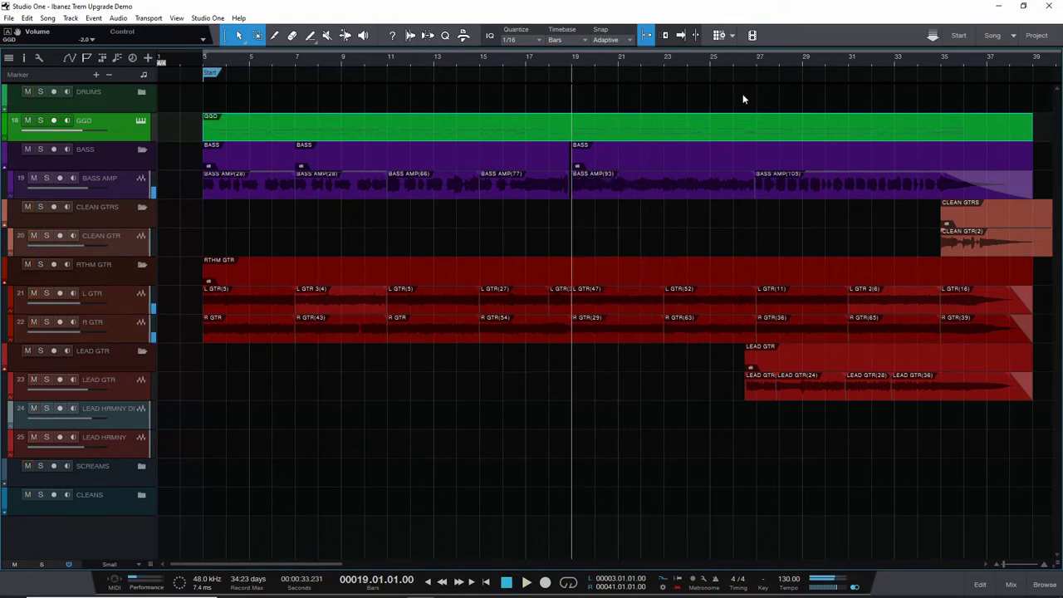
# Listen to the section from bar 19 in the full mix and with the RTHM GTR folder soloed, clearing the solo at the end
pyautogui.click(608, 195)
pyautogui.click(600, 128)
pyautogui.press('space')
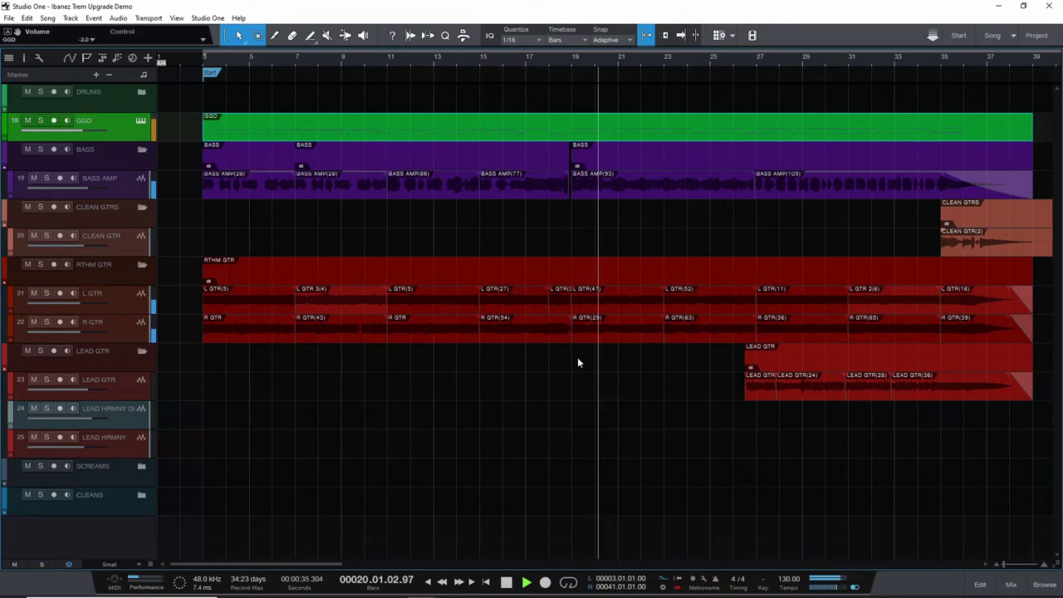
pyautogui.press('space')
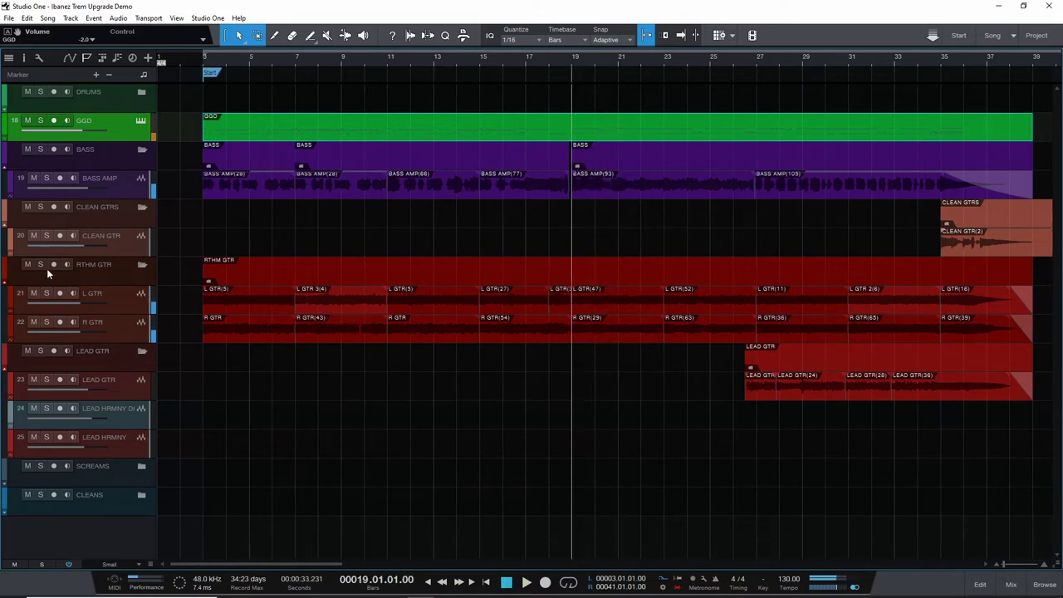
pyautogui.click(39, 264)
pyautogui.press('space')
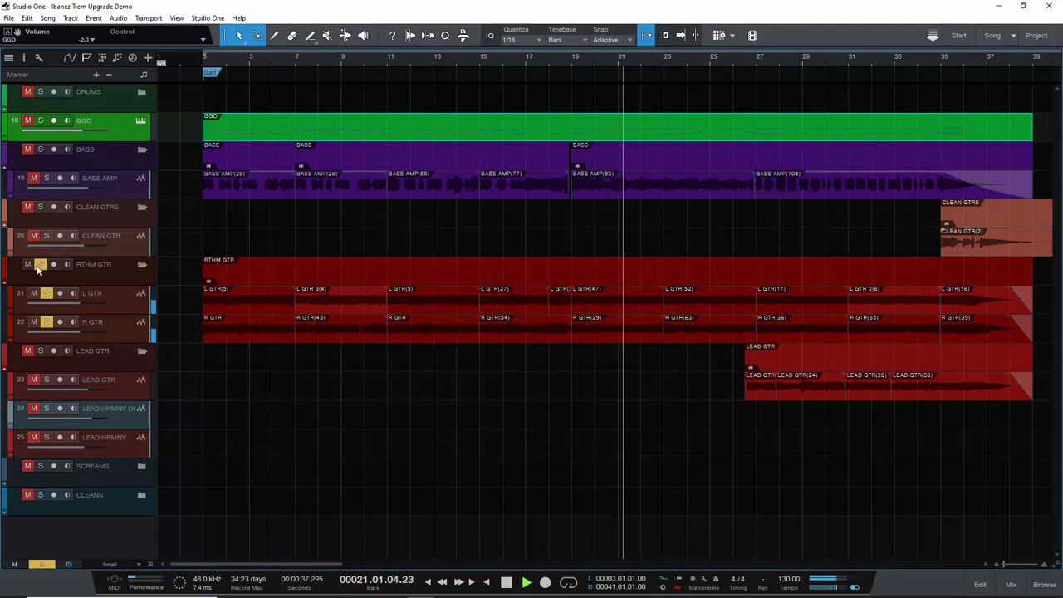
pyautogui.press('space')
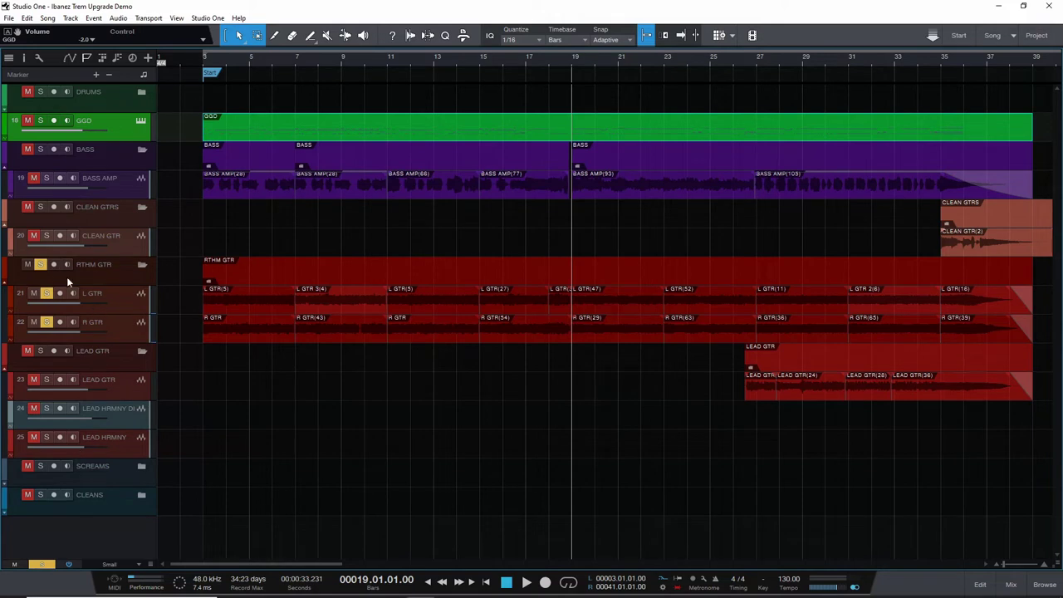
pyautogui.click(39, 269)
# Play the full mix from bar 19, skip to bar 25 and listen through the ending of the song
pyautogui.press('space')
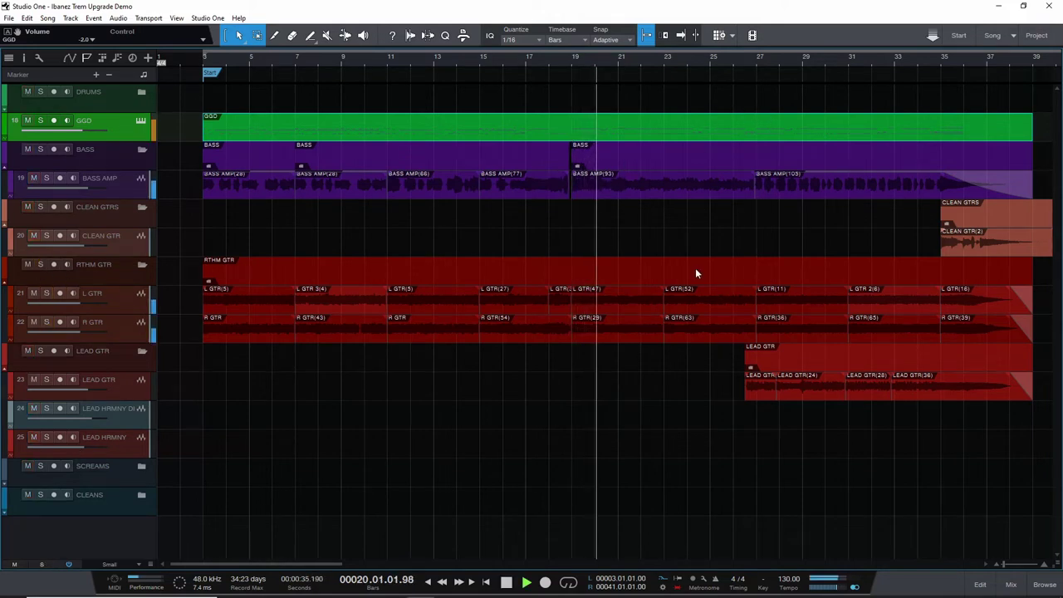
pyautogui.click(713, 63)
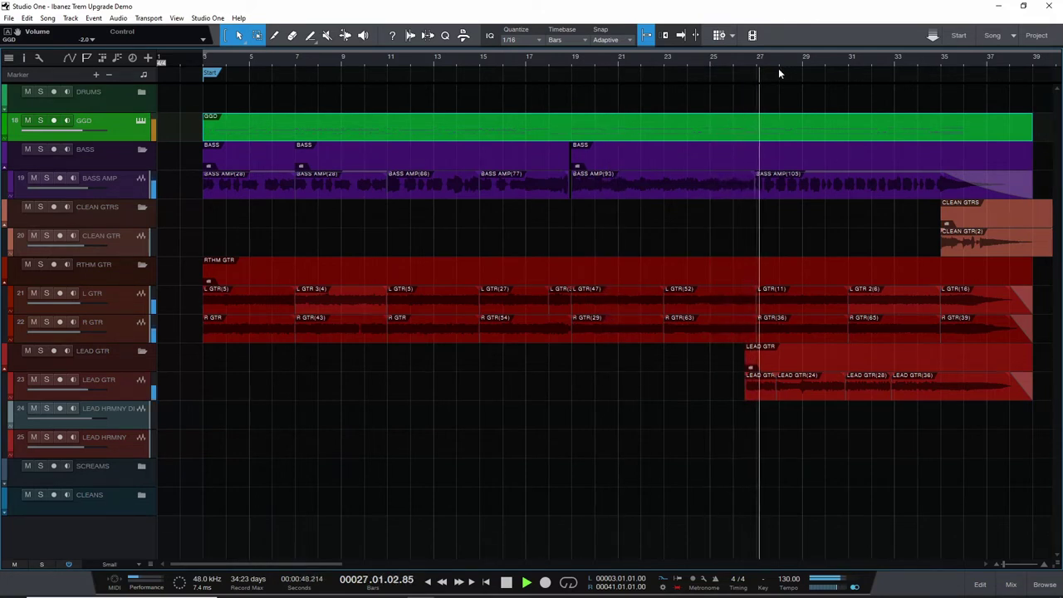
pyautogui.moveTo(803, 64); pyautogui.dragTo(548, 71)
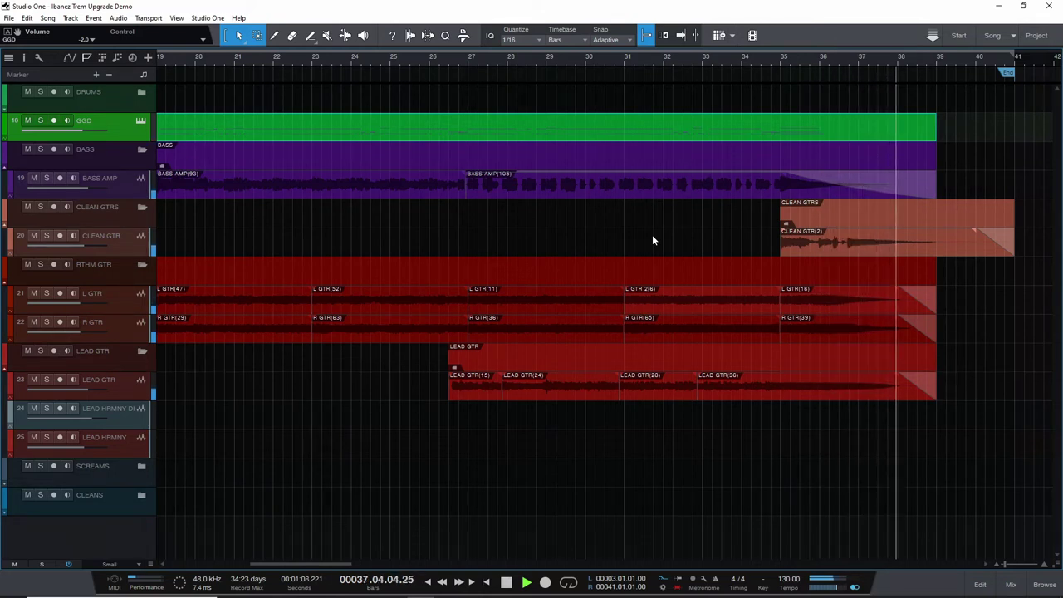
pyautogui.press('space')
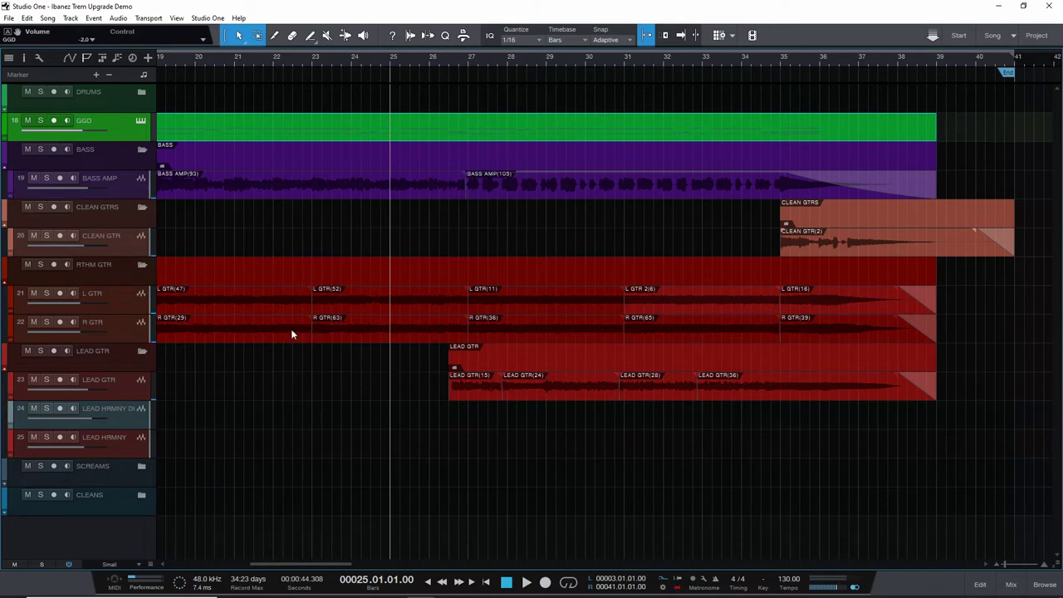
# Select the L GTR(47), L GTR(52) and L GTR(11) clips in turn to point out the separate rhythm guitar takes
pyautogui.click(254, 312)
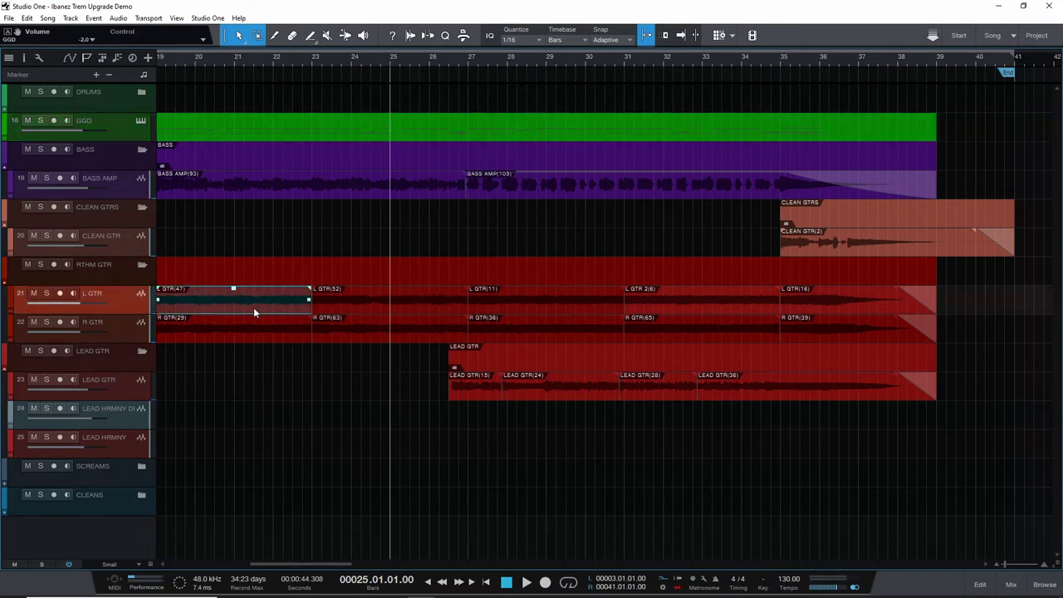
pyautogui.click(367, 300)
pyautogui.click(522, 309)
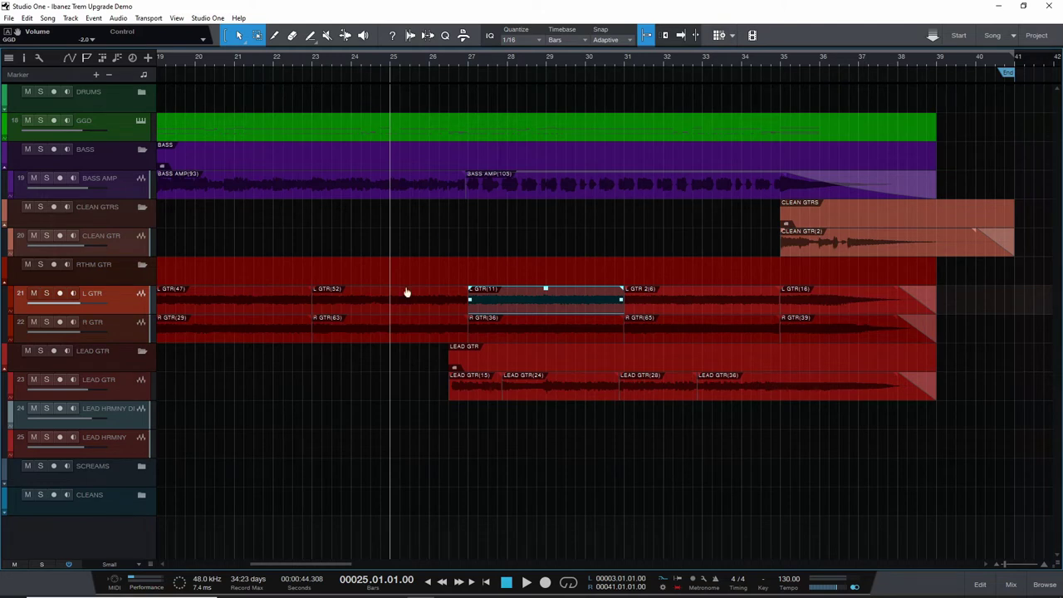
pyautogui.click(359, 304)
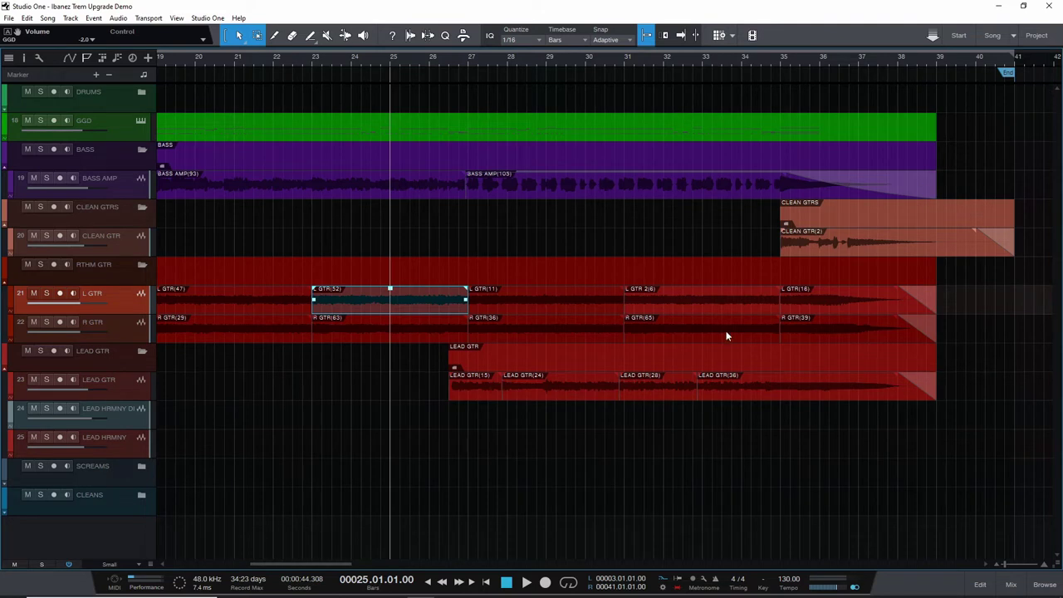
# Go through the LEAD GTR clips from LEAD GTR(15) to LEAD GTR(36), comparing their start with the L GTR(52) clip
pyautogui.click(488, 395)
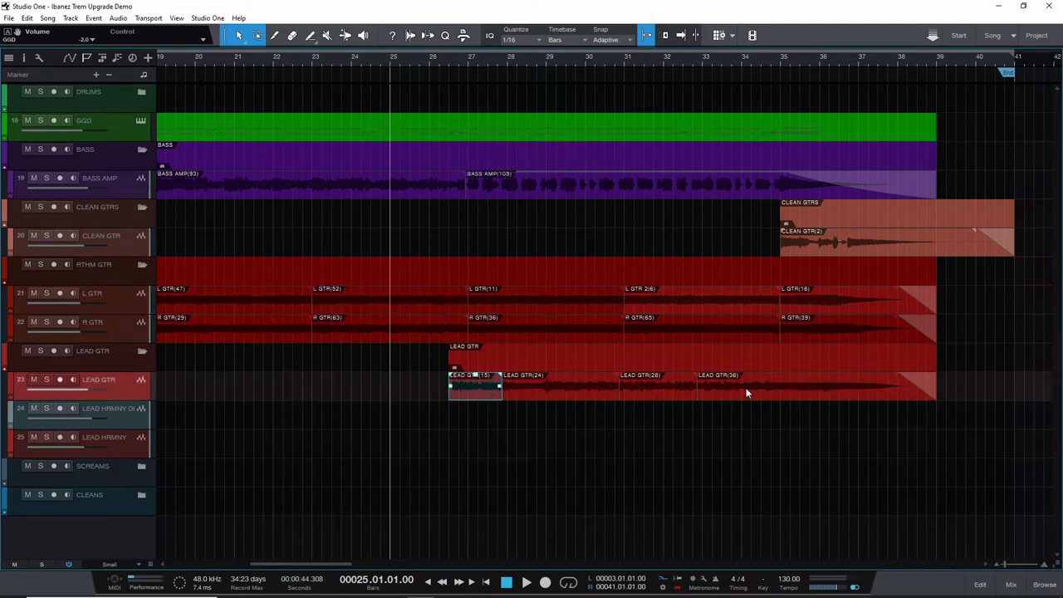
pyautogui.click(523, 393)
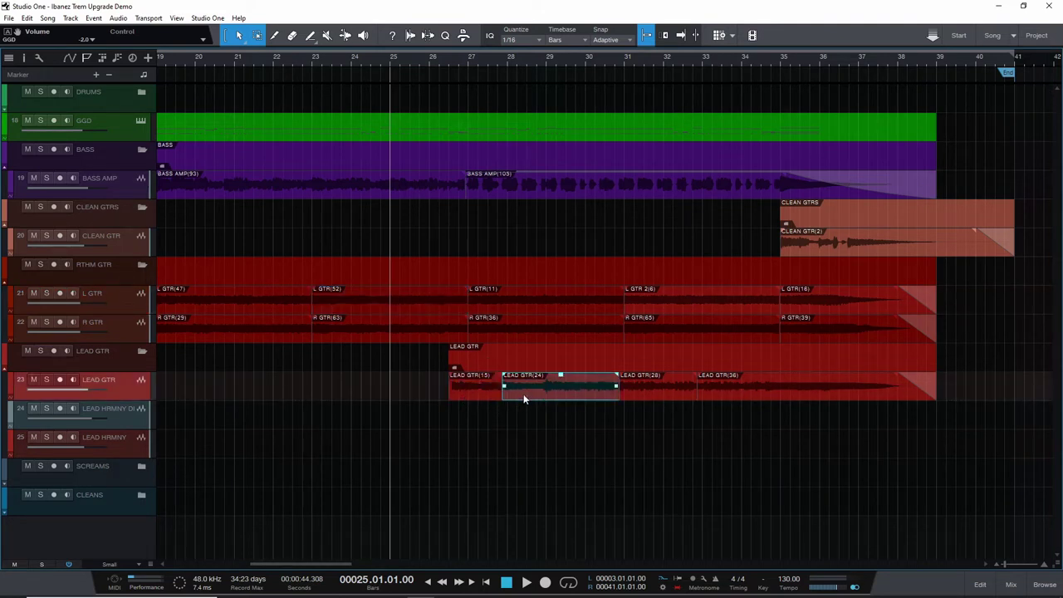
pyautogui.click(683, 391)
pyautogui.click(765, 395)
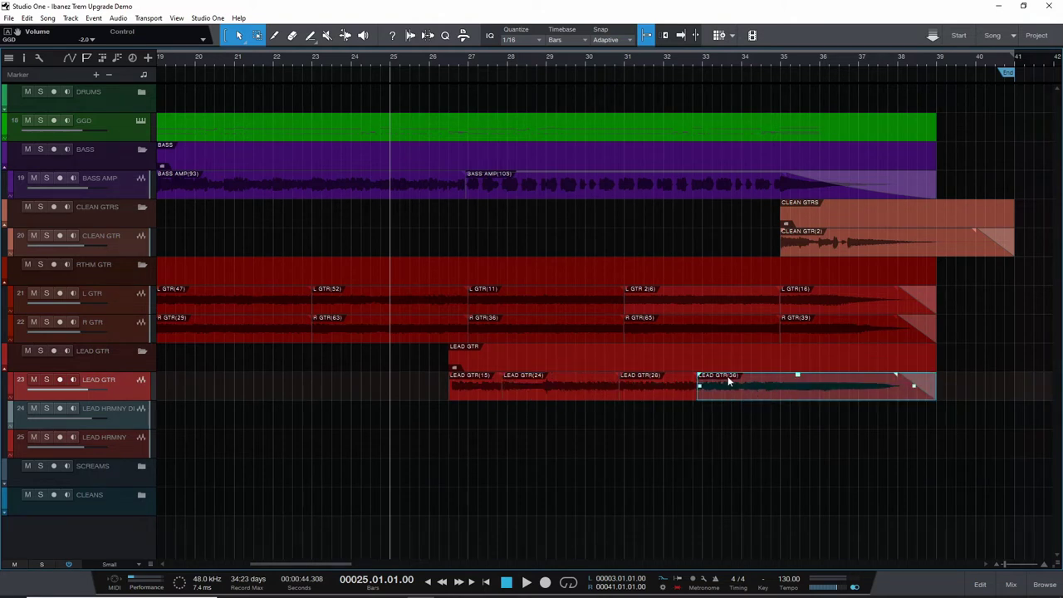
pyautogui.click(468, 394)
pyautogui.click(409, 308)
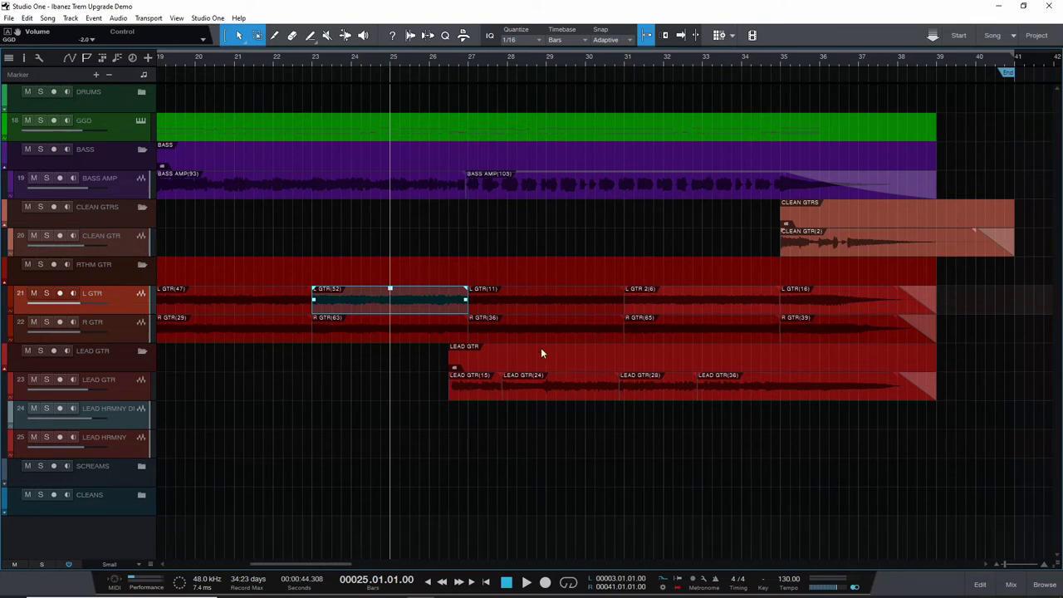
pyautogui.click(477, 396)
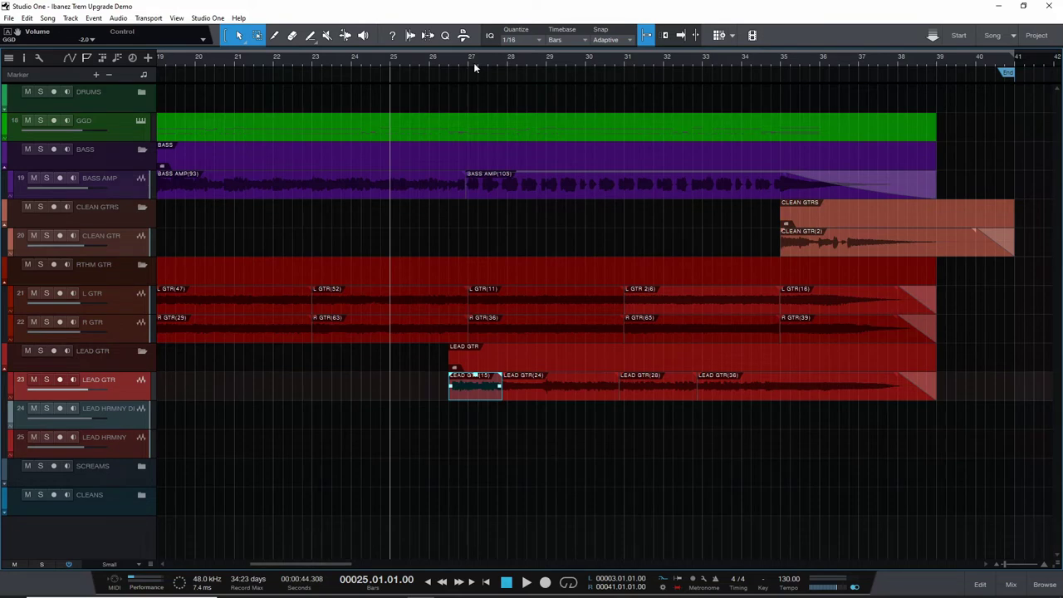
# Solo the LEAD GTR and GGD tracks together, play them from bar 25 and stop
pyautogui.moveTo(474, 65); pyautogui.dragTo(410, 68)
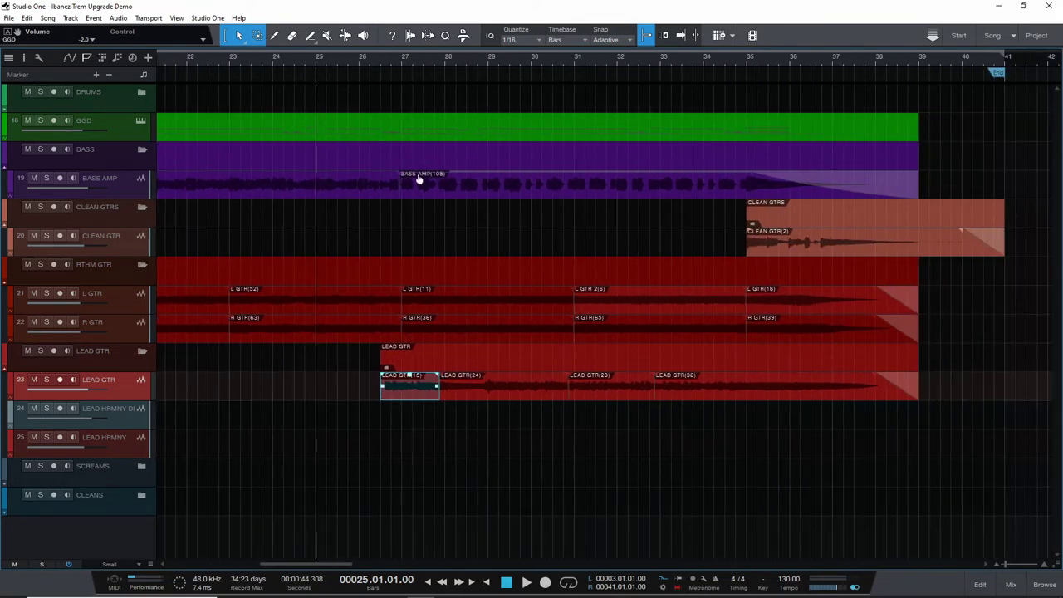
pyautogui.click(46, 379)
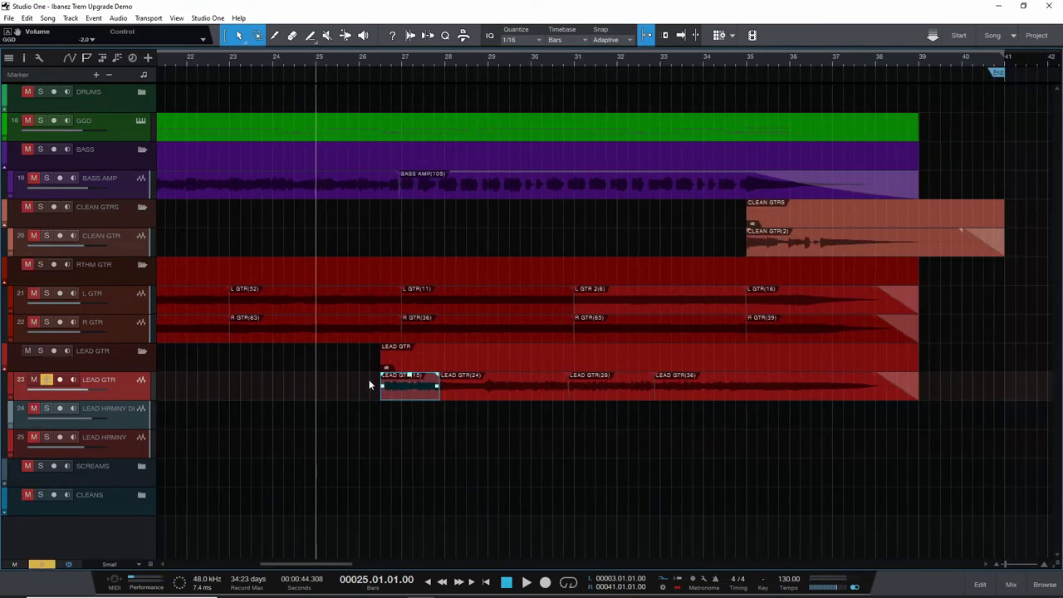
pyautogui.click(42, 121)
pyautogui.press('space')
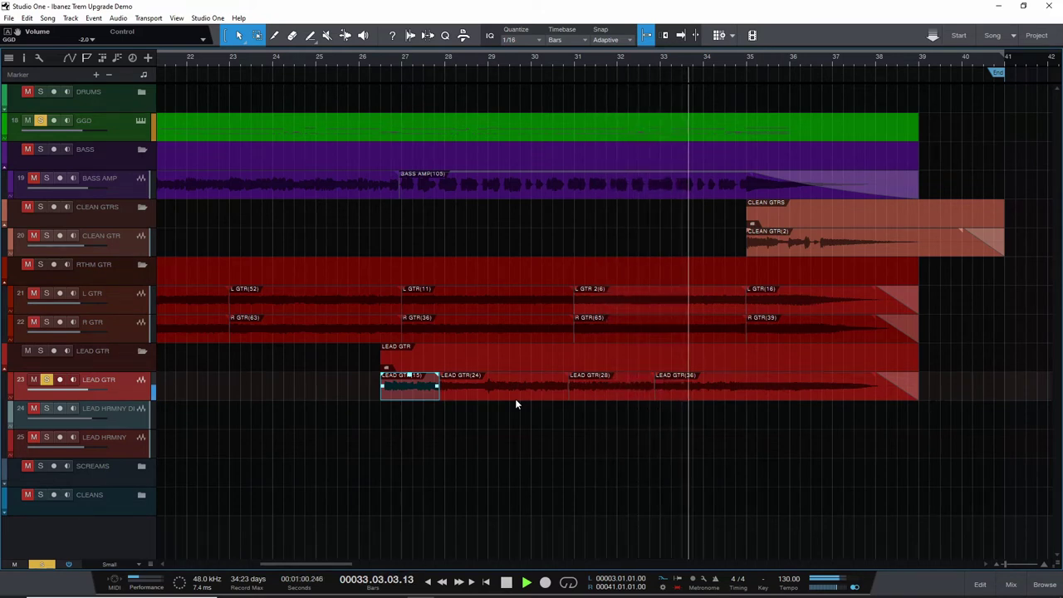
pyautogui.press('space')
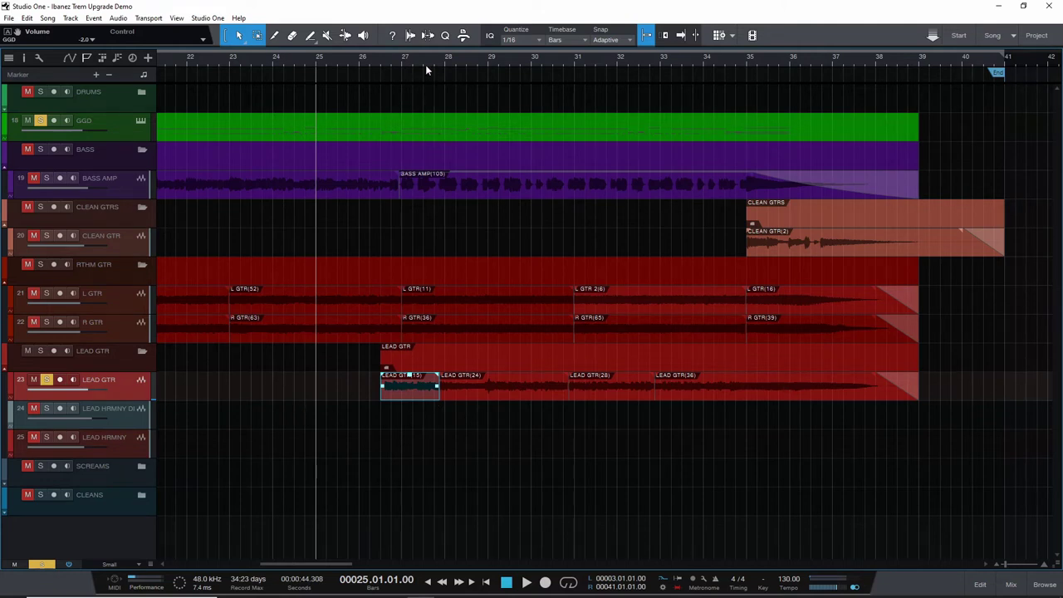
# Enlarge the LEAD GTR track's height and select the LEAD GTR(24) and LEAD GTR(15) clips in turn
pyautogui.moveTo(424, 60); pyautogui.dragTo(396, 78)
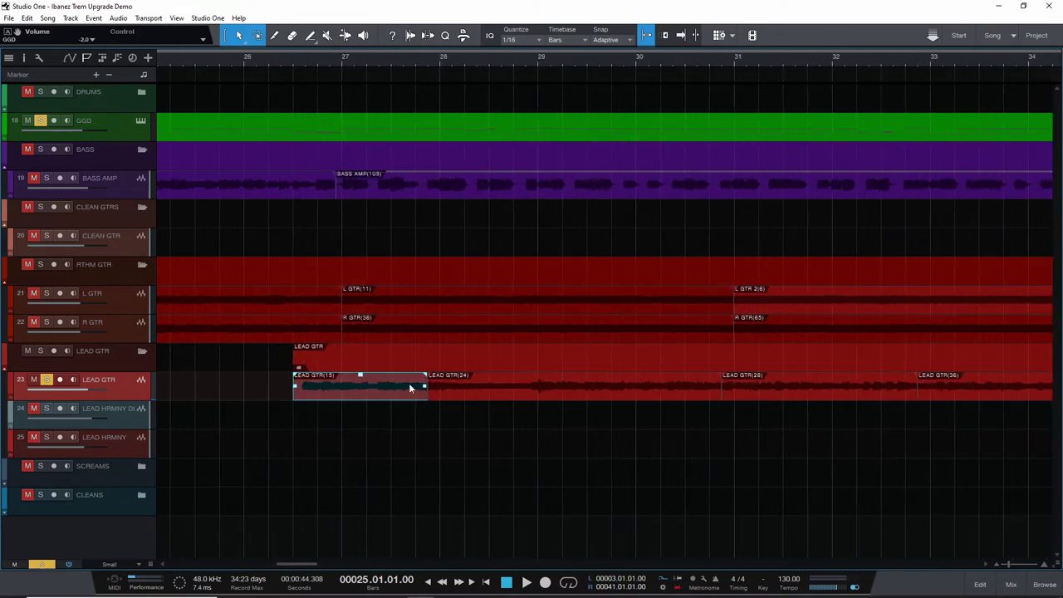
pyautogui.moveTo(130, 400); pyautogui.dragTo(125, 498)
pyautogui.click(494, 453)
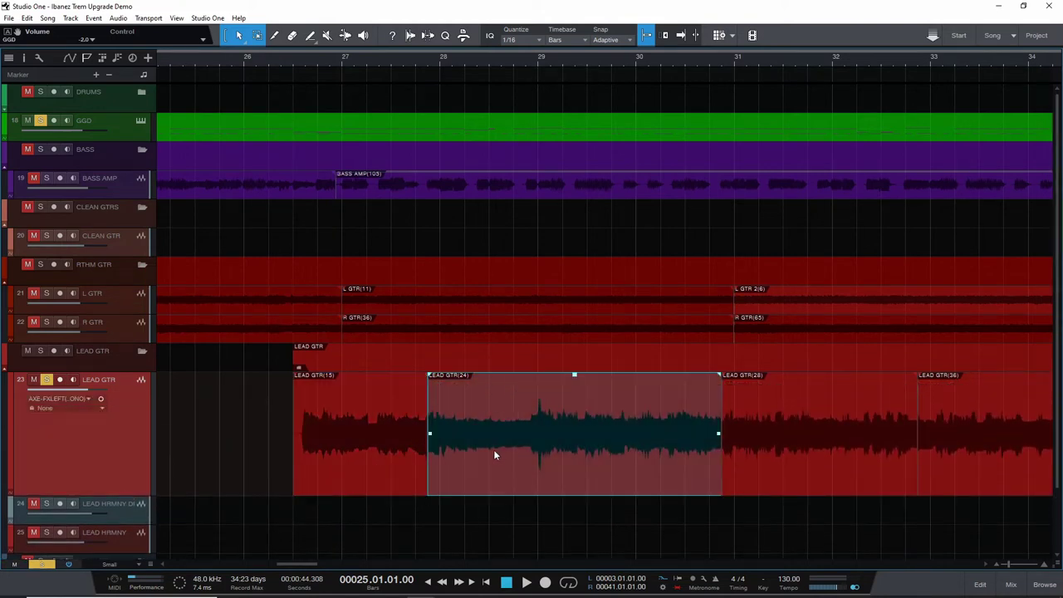
pyautogui.click(382, 468)
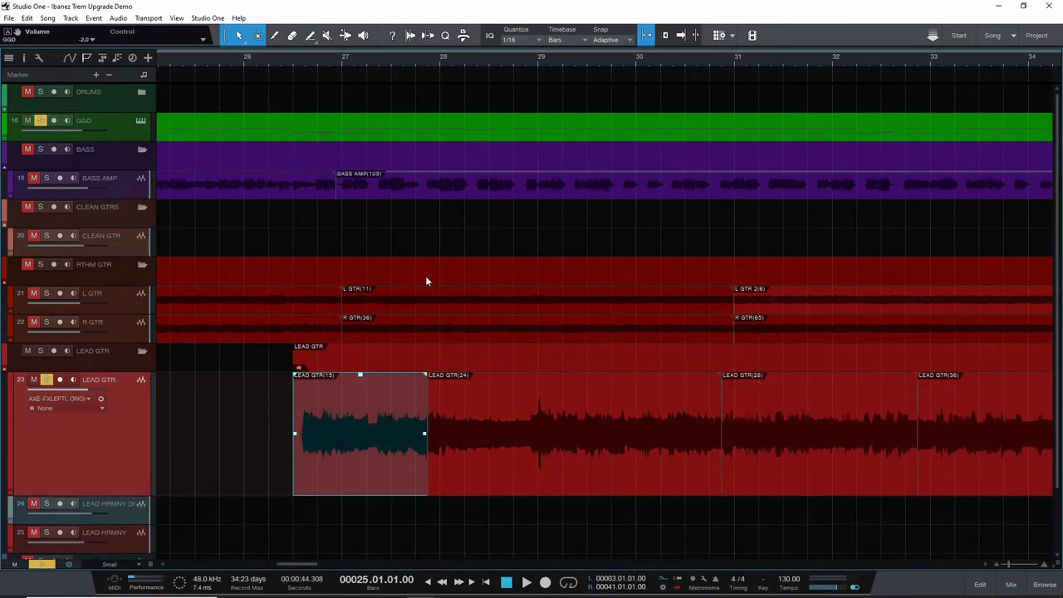
# Adjust the end of LEAD GTR(15) where it meets LEAD GTR(24) and inspect the fades at their junction
pyautogui.click(429, 396)
pyautogui.click(425, 405)
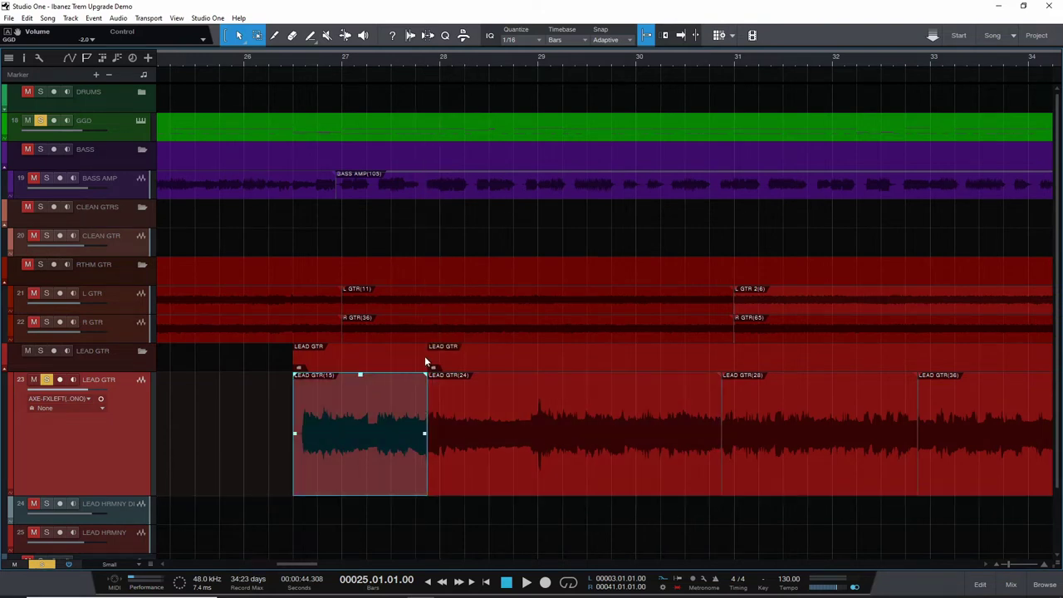
pyautogui.click(432, 479)
pyautogui.scroll(5, 430, 351)
pyautogui.scroll(8, 469, 116)
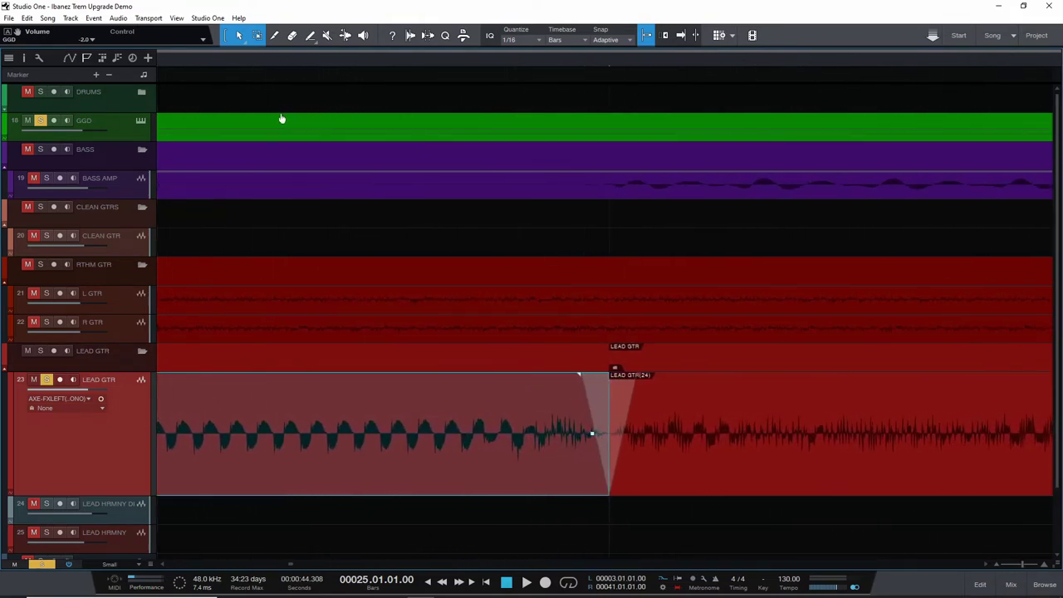
pyautogui.scroll(5, 278, 114)
# Play the soloed LEAD GTR and GGD tracks from bar 26.4 across the first lead clip junction and stop
pyautogui.moveTo(293, 60); pyautogui.dragTo(346, 39)
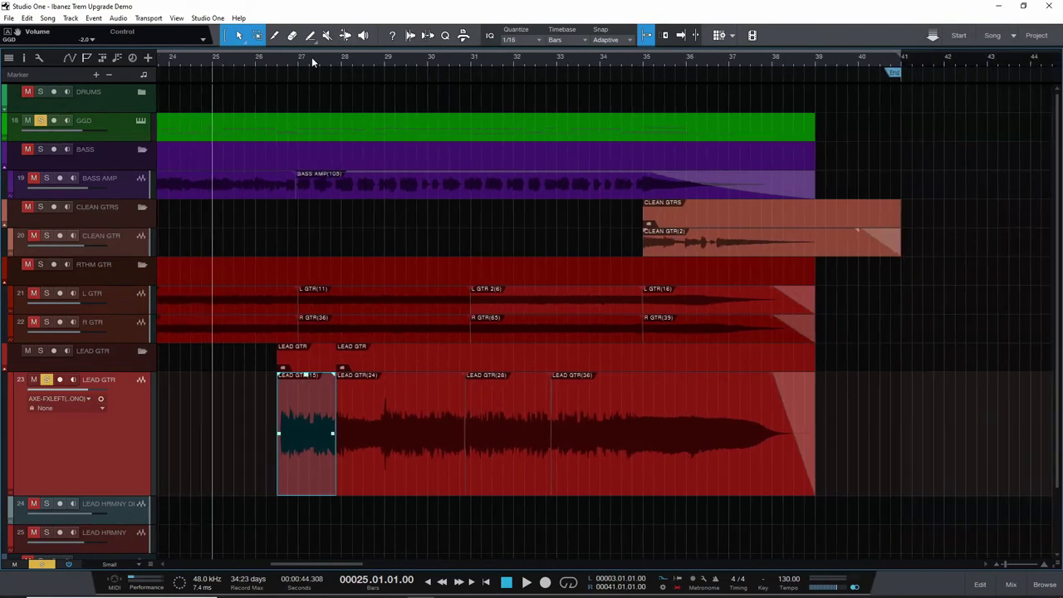
pyautogui.click(287, 59)
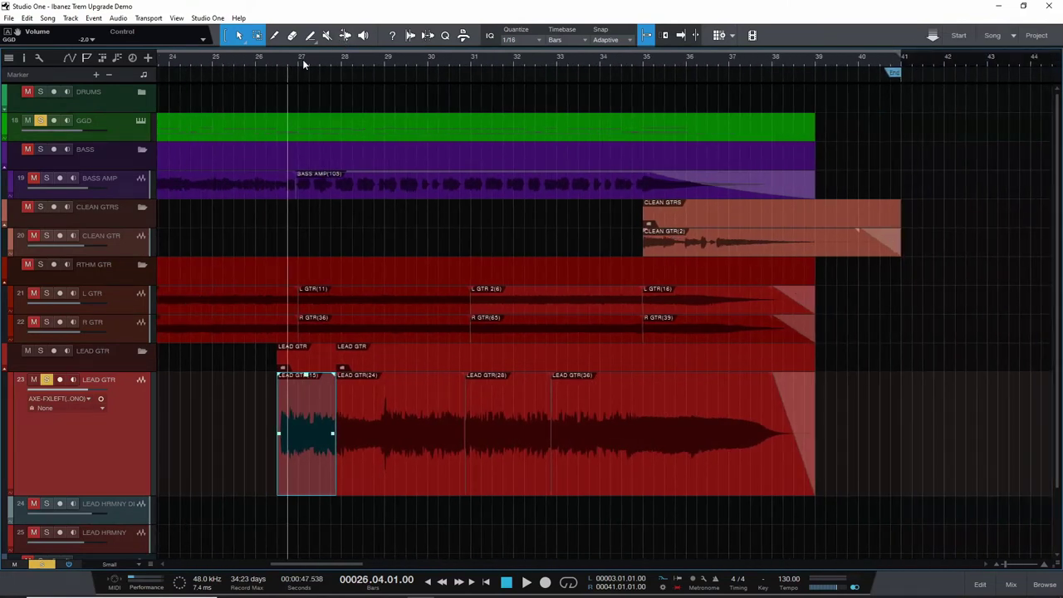
pyautogui.press('space')
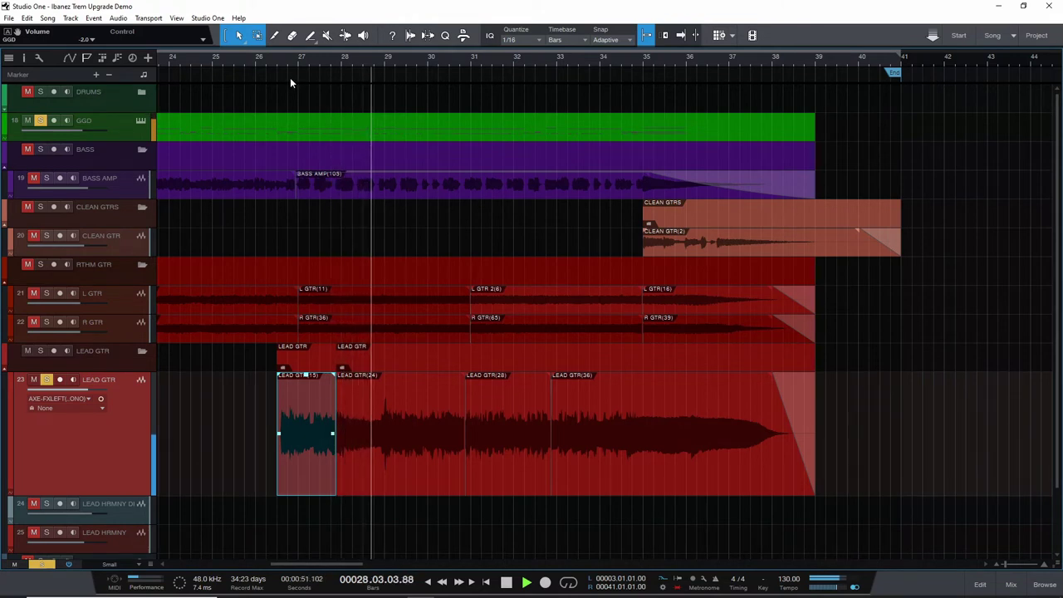
pyautogui.press('space')
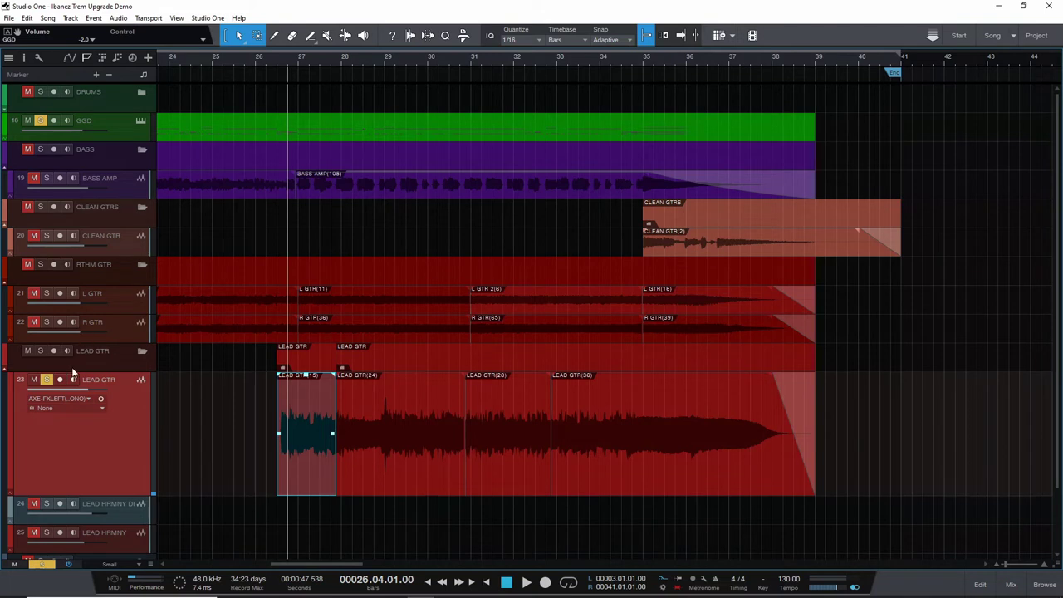
# Clear all solos, mute the LEAD GTR track and briefly play the mix from about bar 23
pyautogui.click(46, 379)
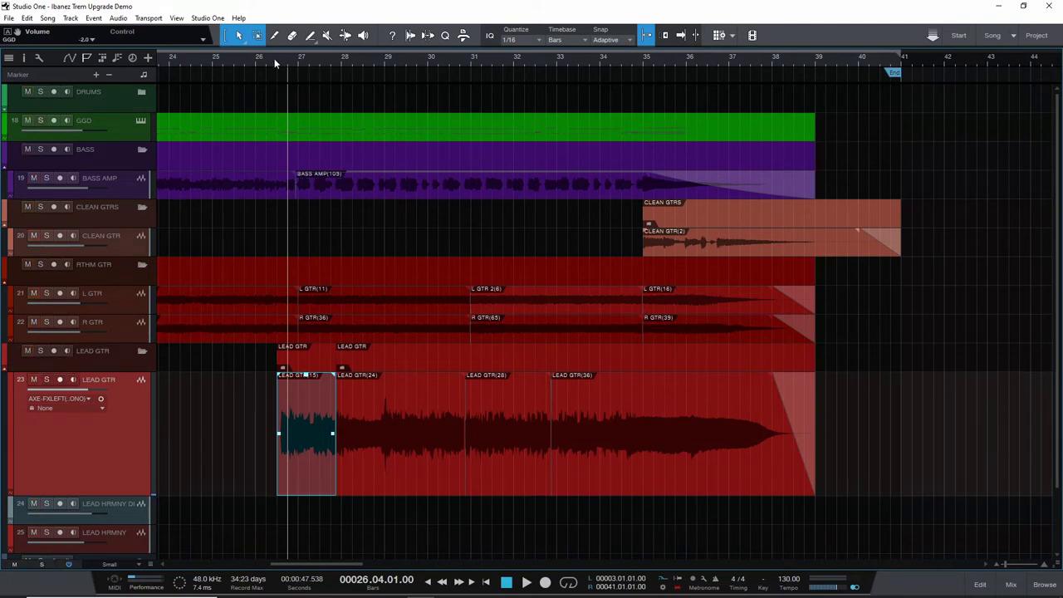
pyautogui.click(33, 379)
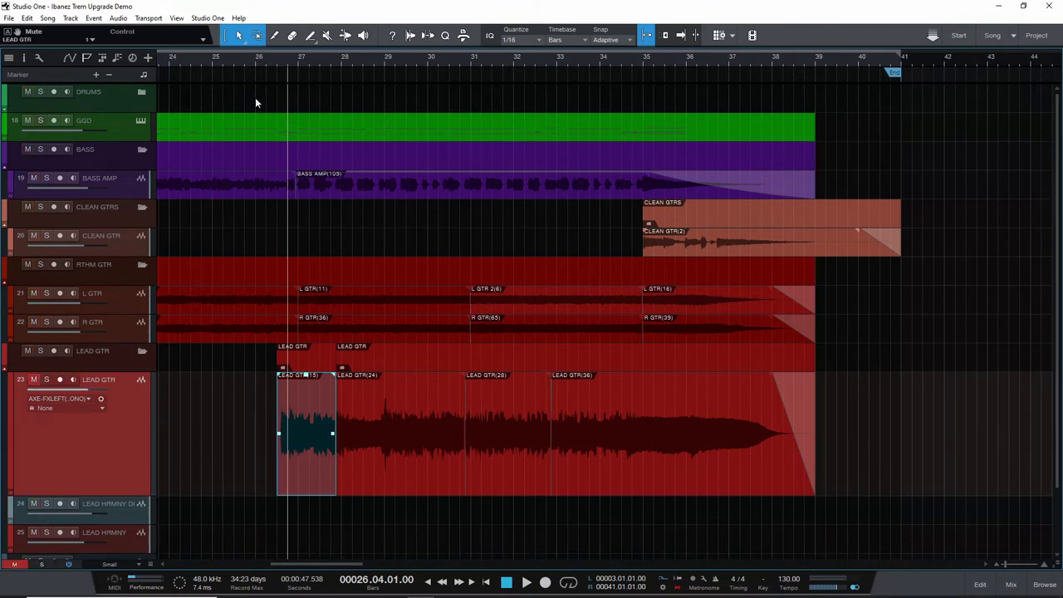
pyautogui.click(211, 60)
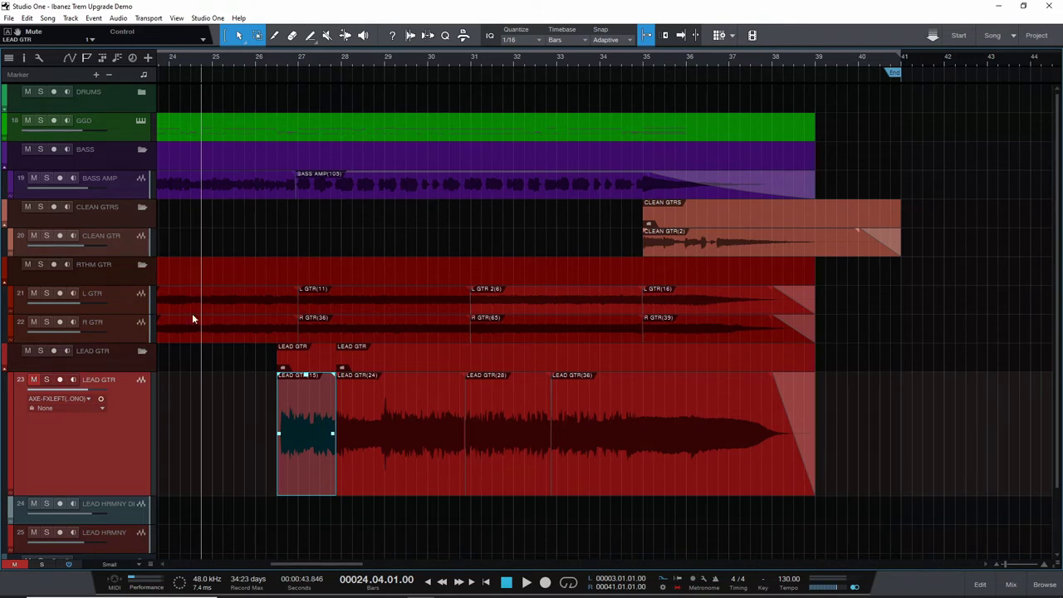
pyautogui.moveTo(271, 64); pyautogui.dragTo(353, 56)
pyautogui.click(288, 62)
pyautogui.press('space')
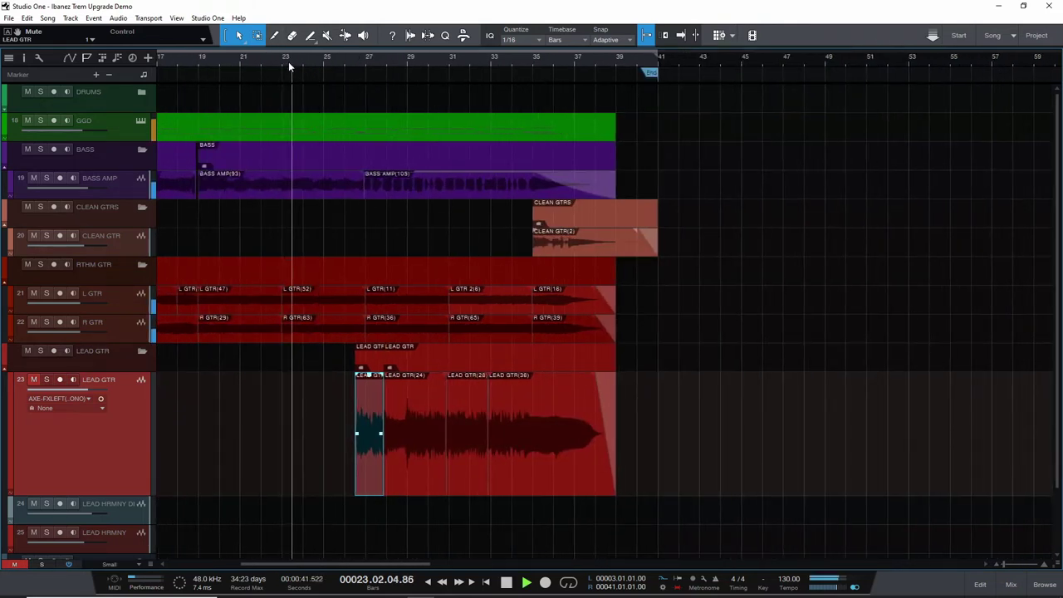
pyautogui.press('space')
# Play the mix without the lead guitar from bar 22.2 and again from bar 25, and unmute LEAD GTR
pyautogui.click(266, 67)
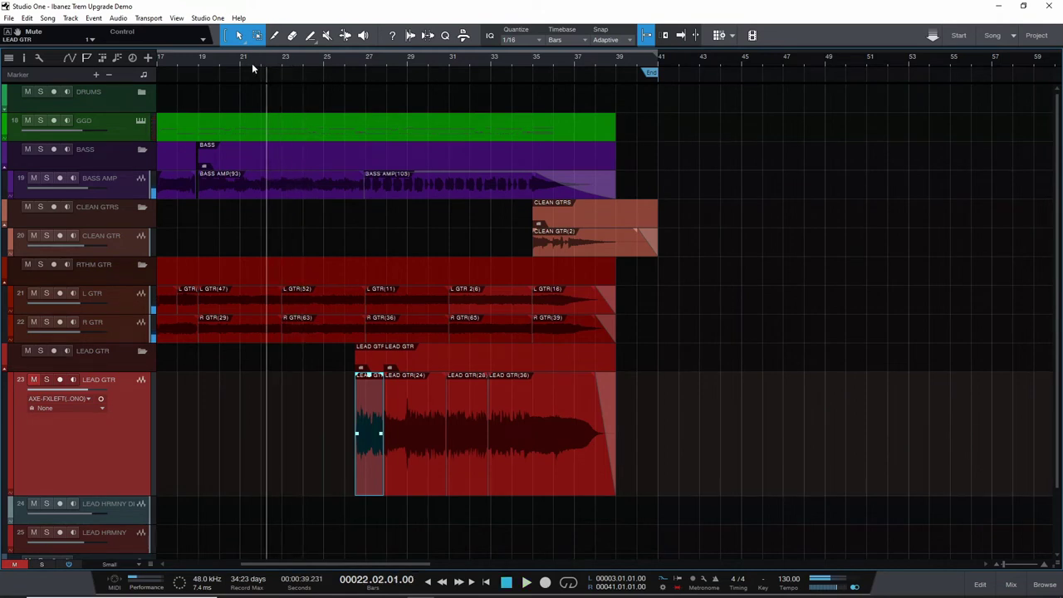
pyautogui.press('space')
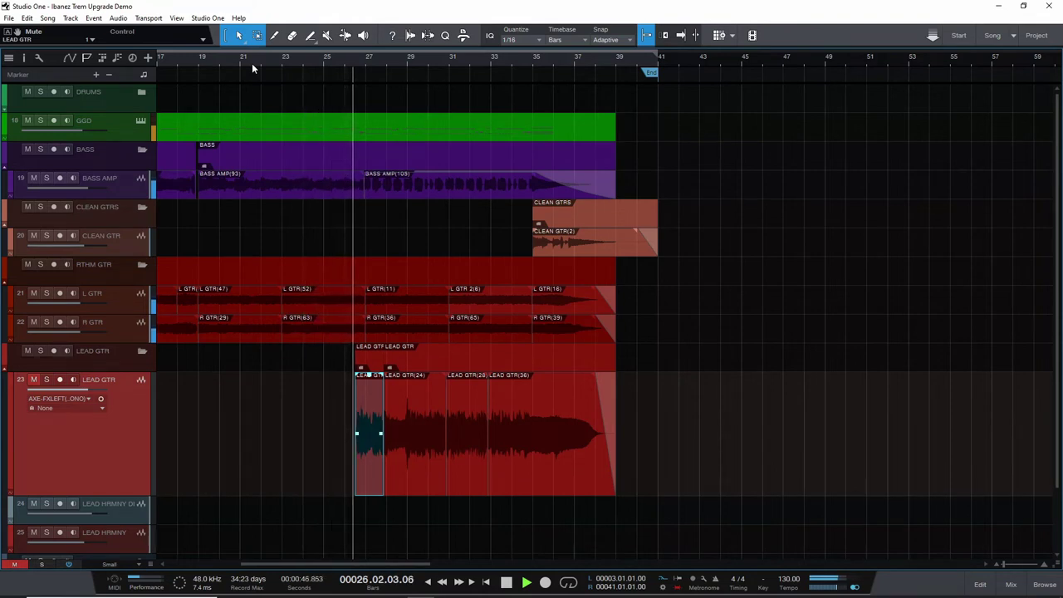
pyautogui.press('space')
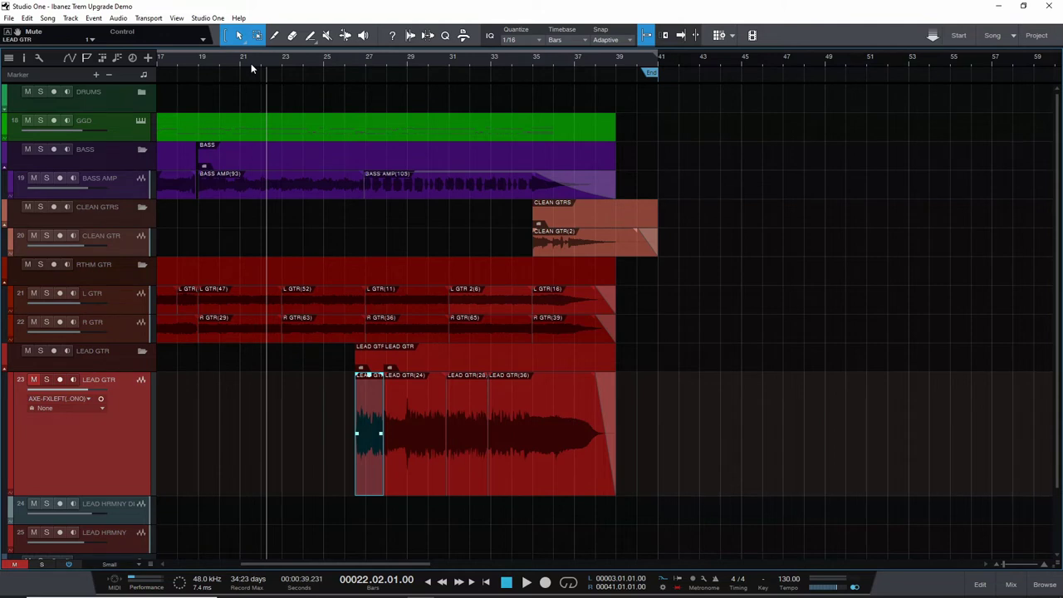
pyautogui.click(325, 58)
pyautogui.press('space')
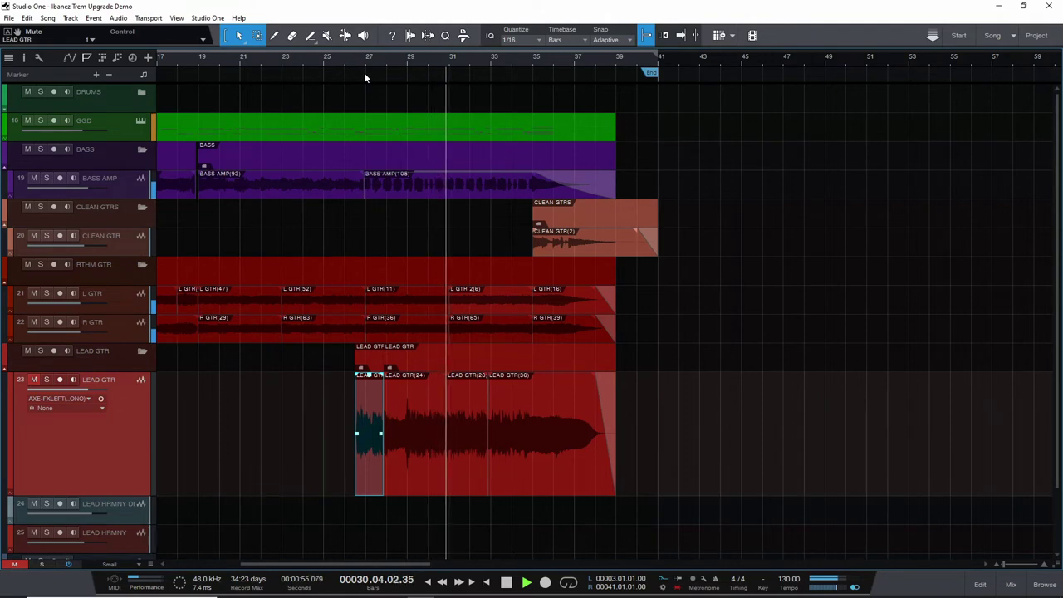
pyautogui.press('space')
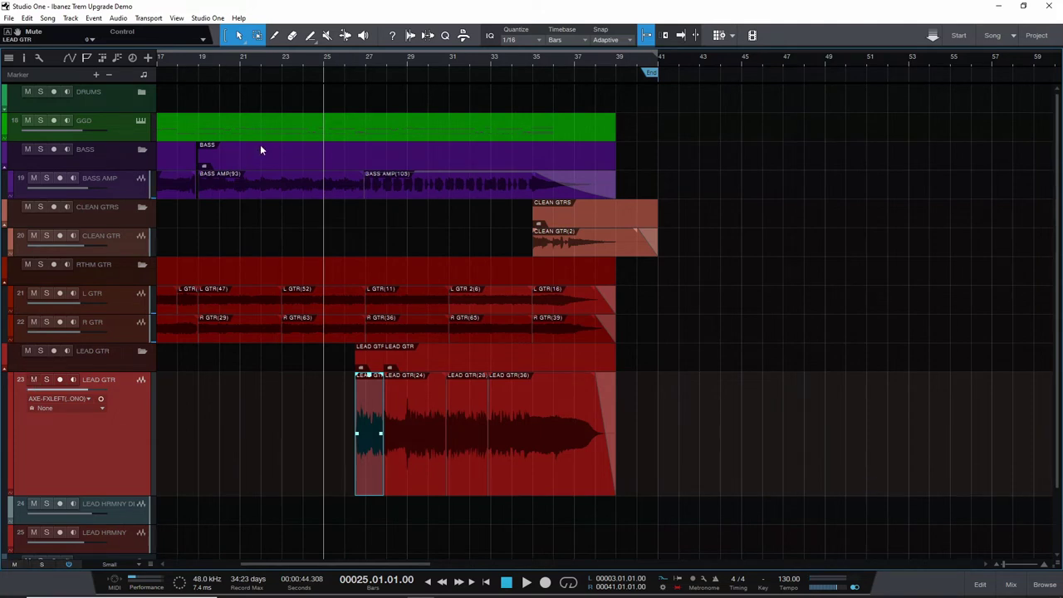
# Mute LEAD GTR again, play the backing tracks from bar 24.4, stop and unmute the lead
pyautogui.click(272, 62)
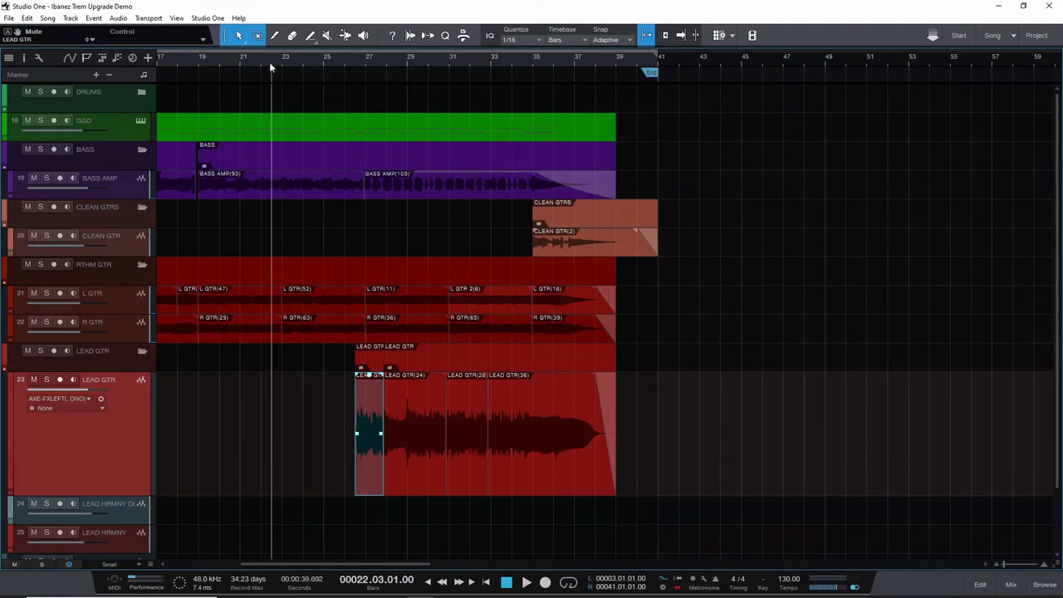
pyautogui.click(262, 63)
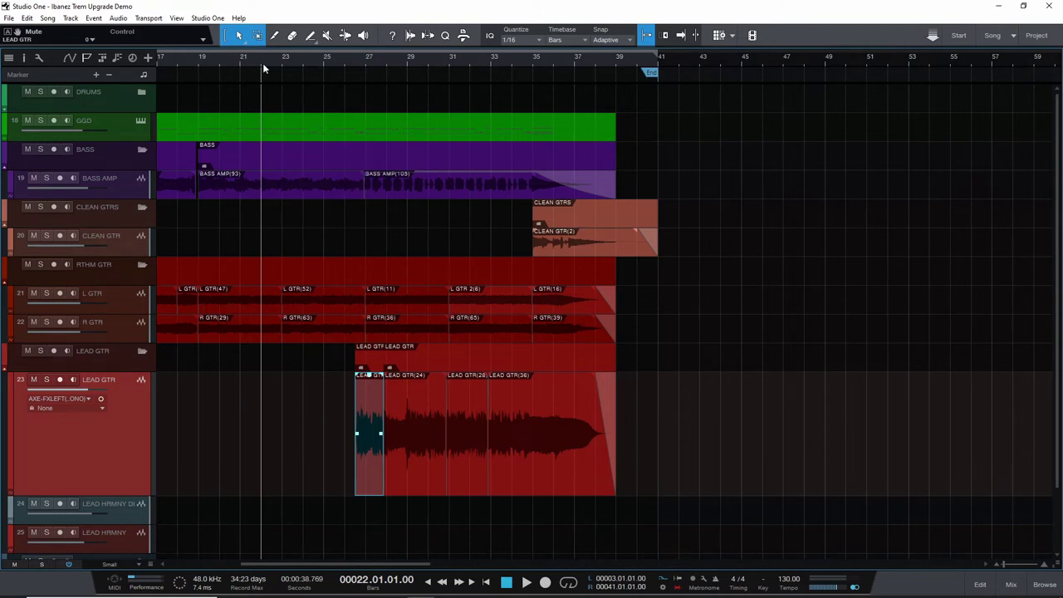
pyautogui.click(33, 380)
pyautogui.click(317, 63)
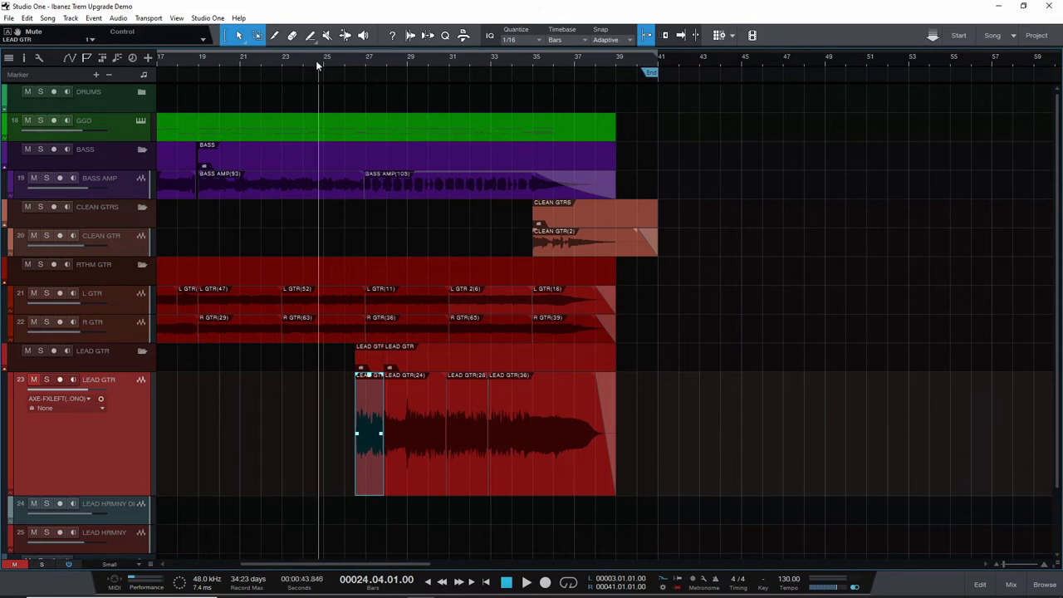
pyautogui.click(303, 63)
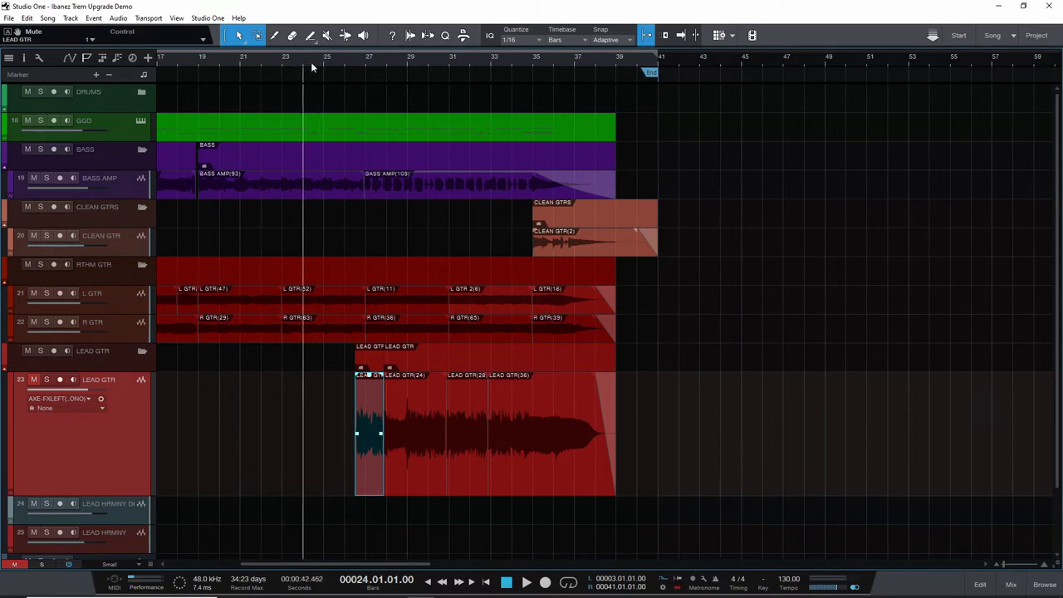
pyautogui.click(320, 63)
pyautogui.press('space')
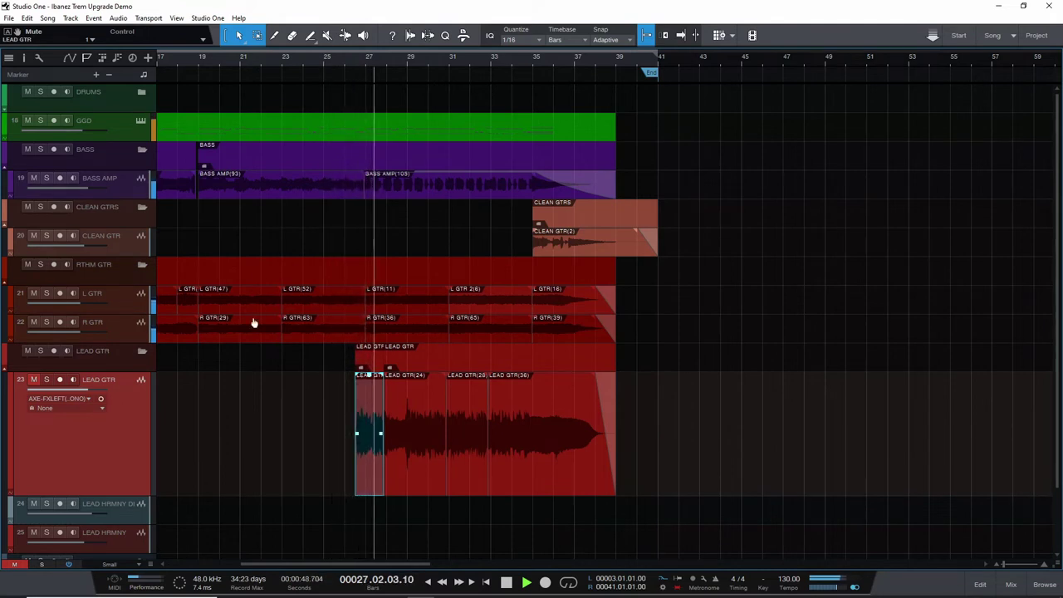
pyautogui.press('space')
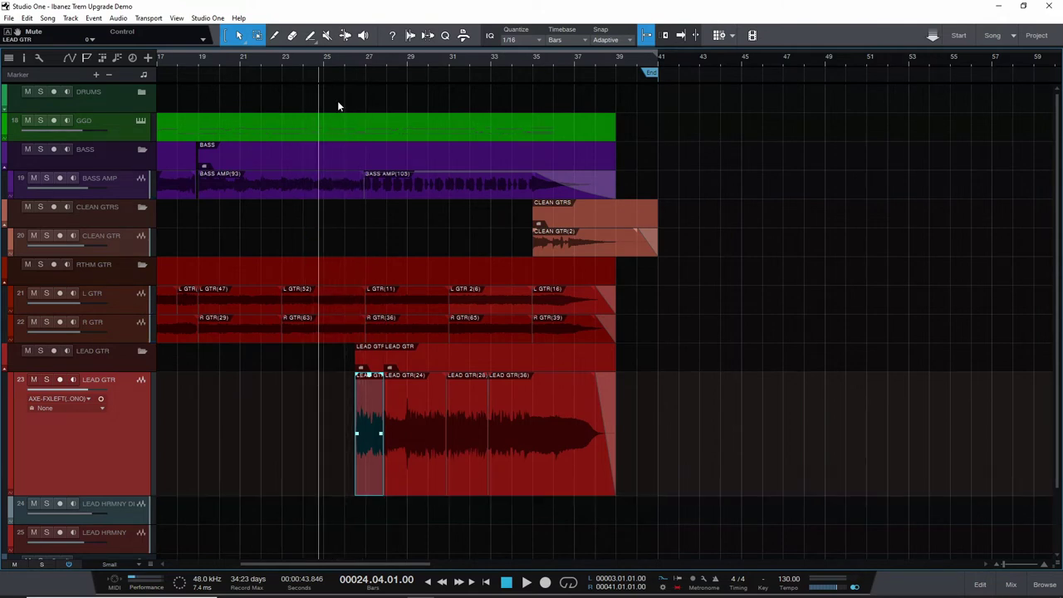
# Play the full mix including the lead guitar from bar 24.3 and stop
pyautogui.click(286, 66)
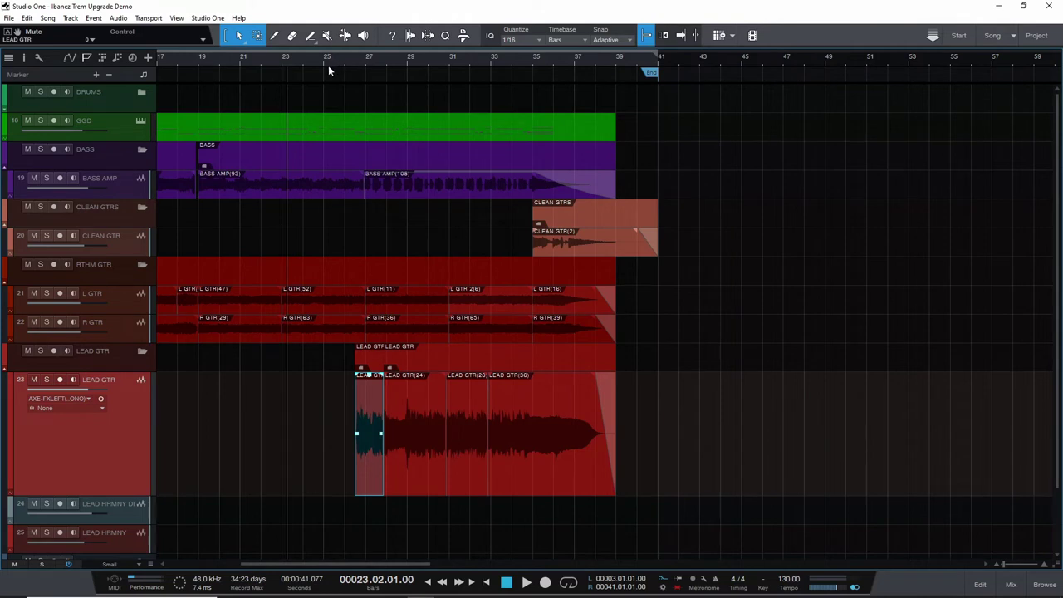
pyautogui.click(314, 66)
pyautogui.press('space')
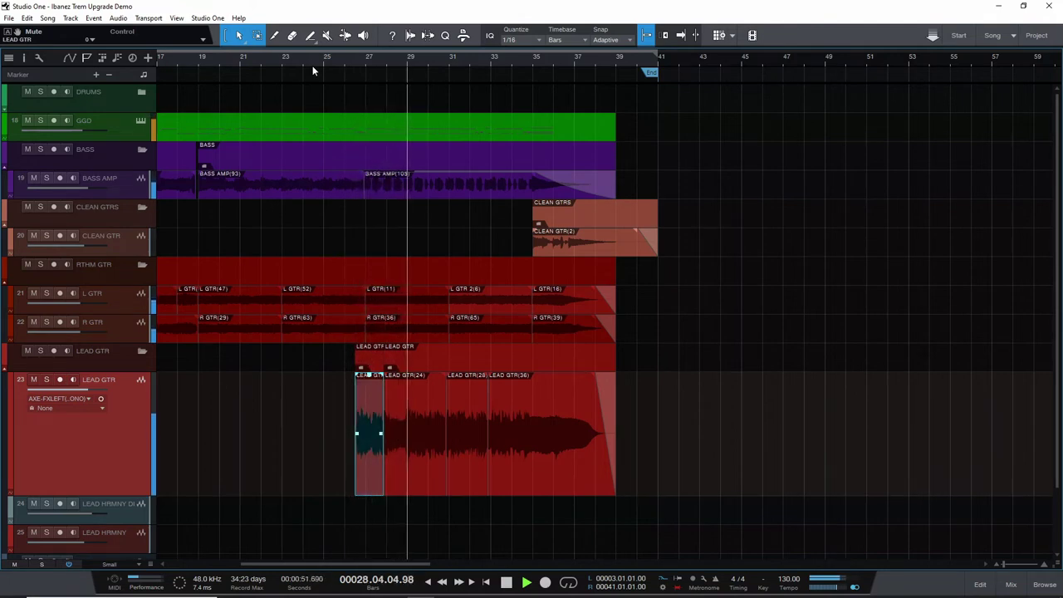
pyautogui.press('space')
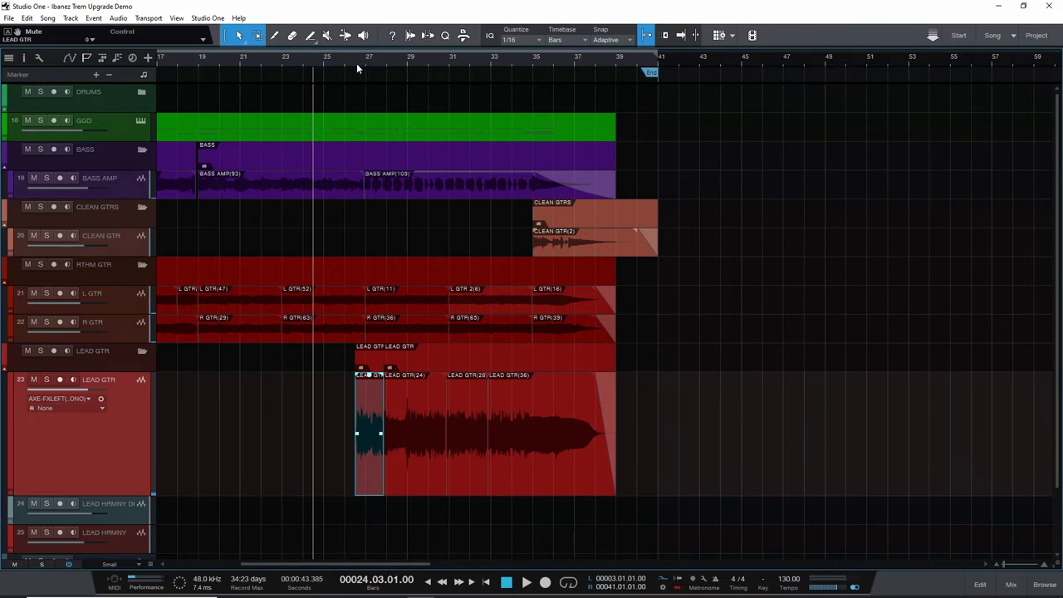
# Select the LEAD GTR(28) and LEAD GTR(15) clips in turn to point out the separate lead takes
pyautogui.moveTo(357, 63); pyautogui.dragTo(233, 85)
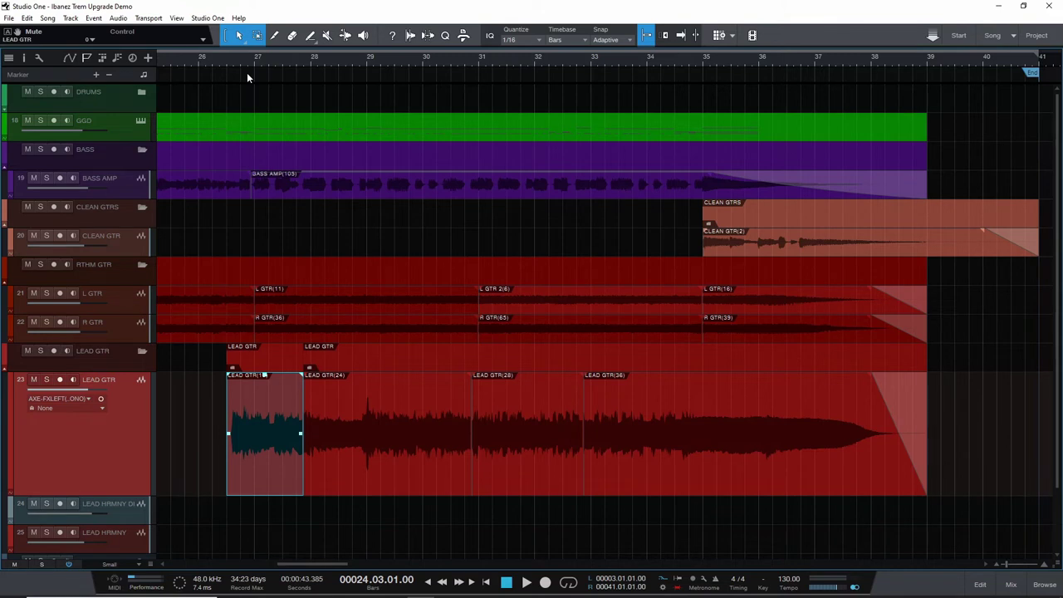
pyautogui.click(544, 477)
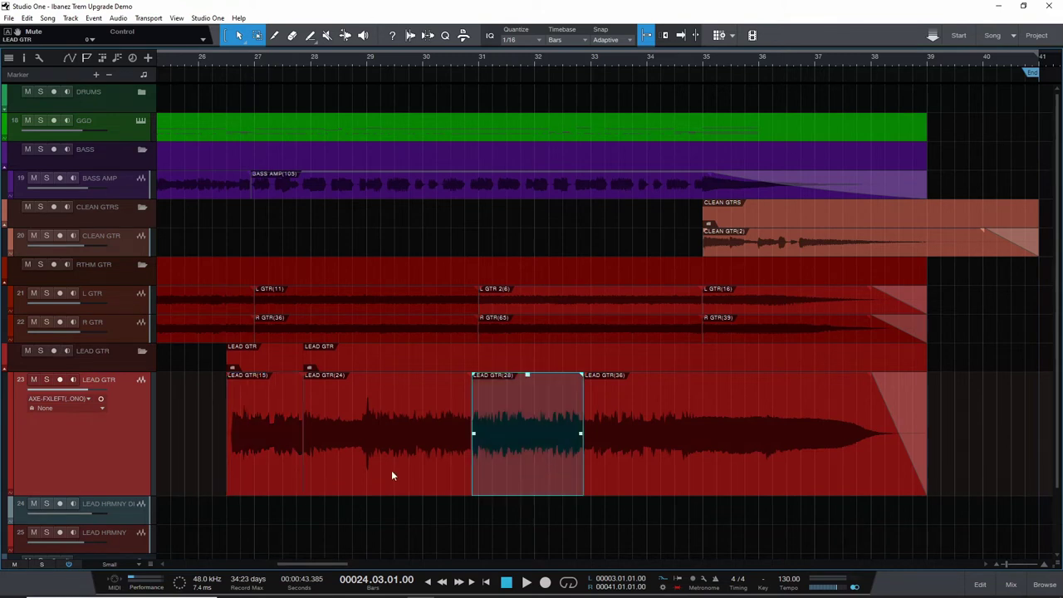
pyautogui.click(244, 451)
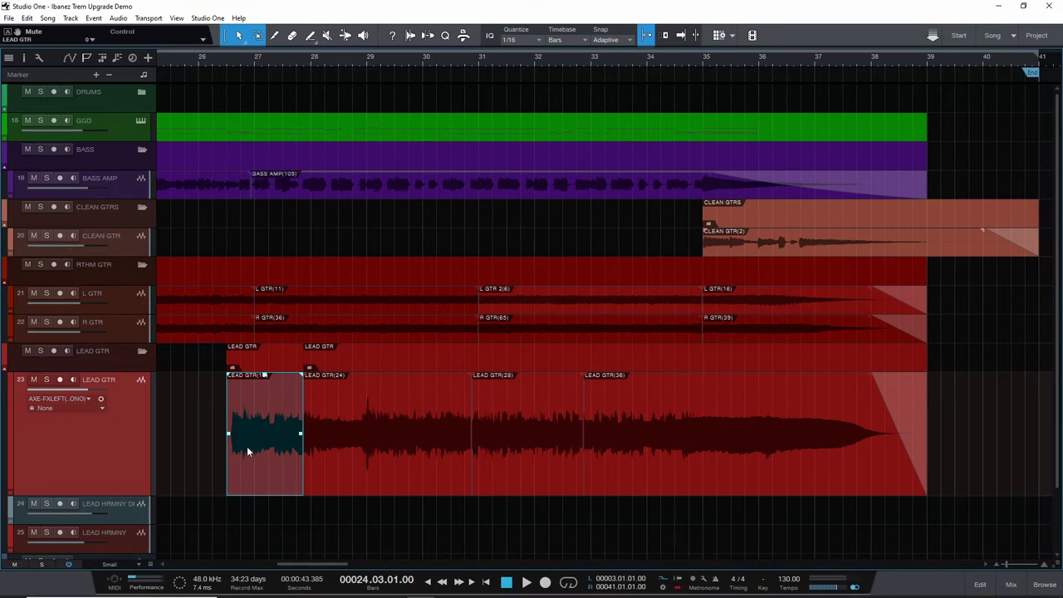
# Play the full mix twice from about bar 26.1 through the lead guitar's entry and move the playback position to bar 29
pyautogui.click(207, 67)
pyautogui.press('space')
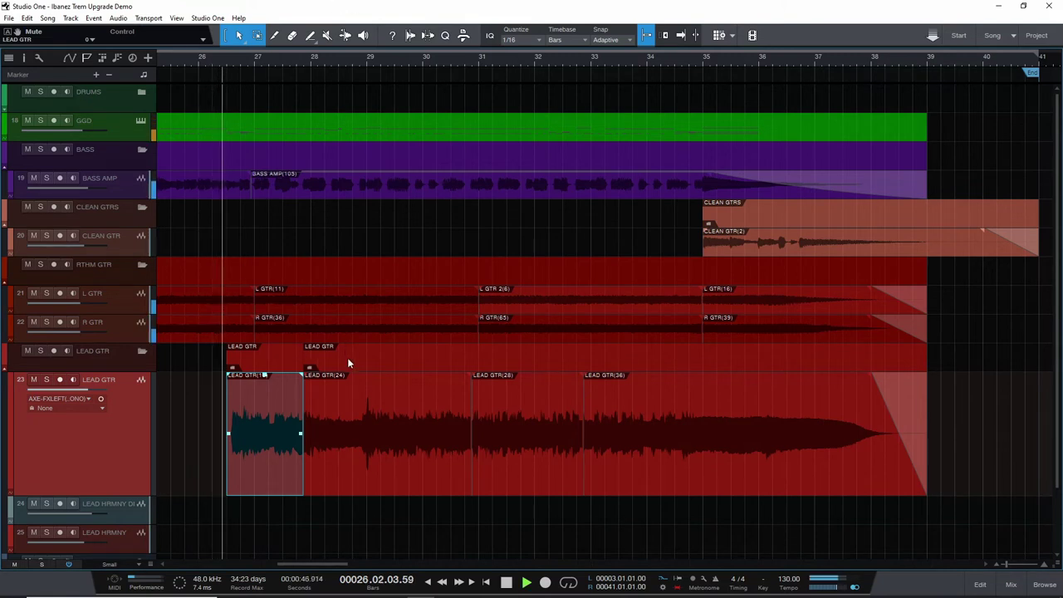
pyautogui.press('space')
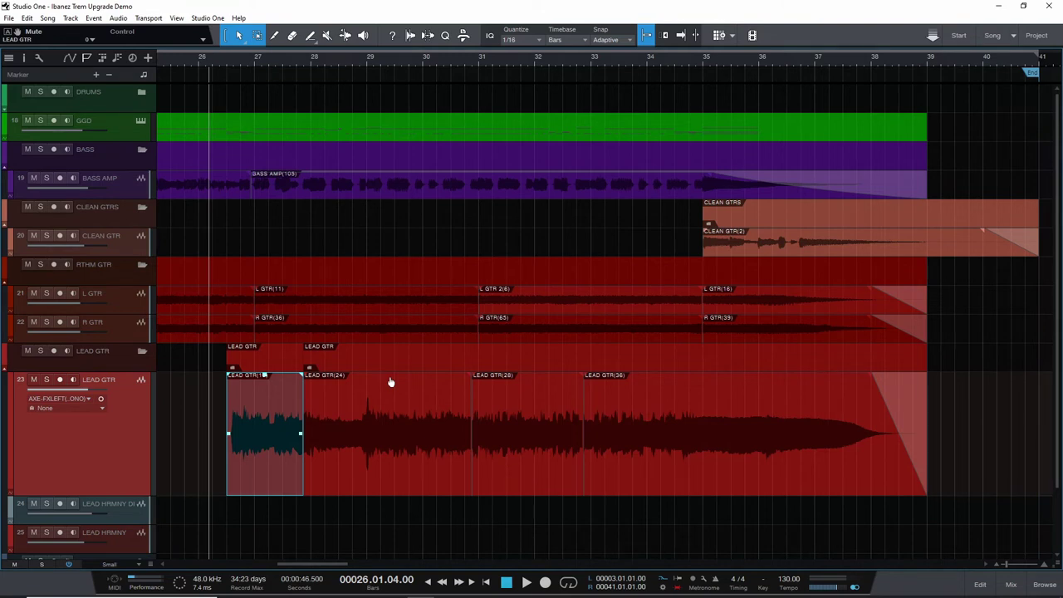
pyautogui.press('space')
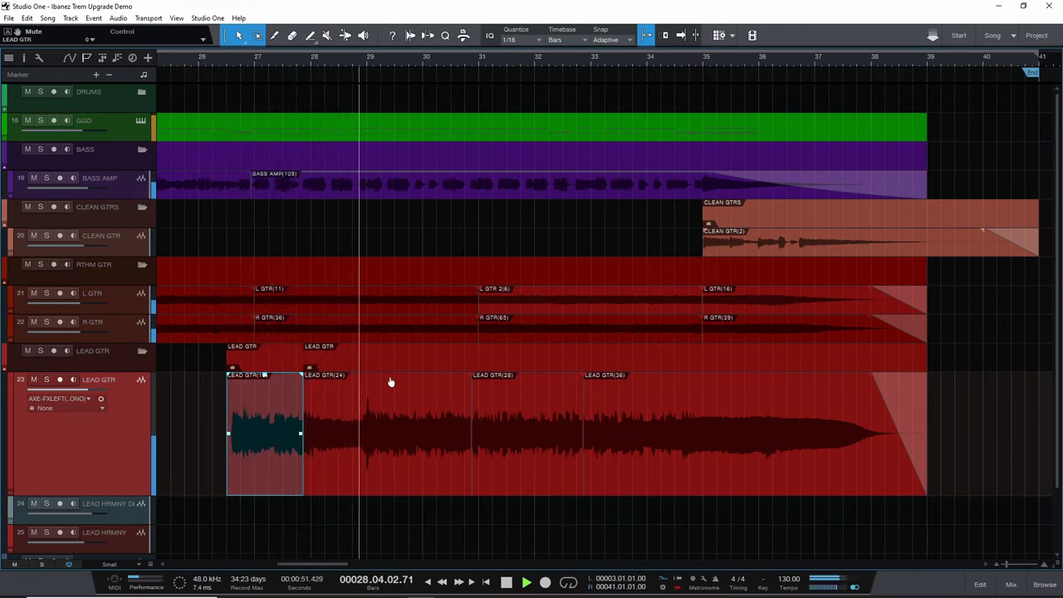
pyautogui.press('space')
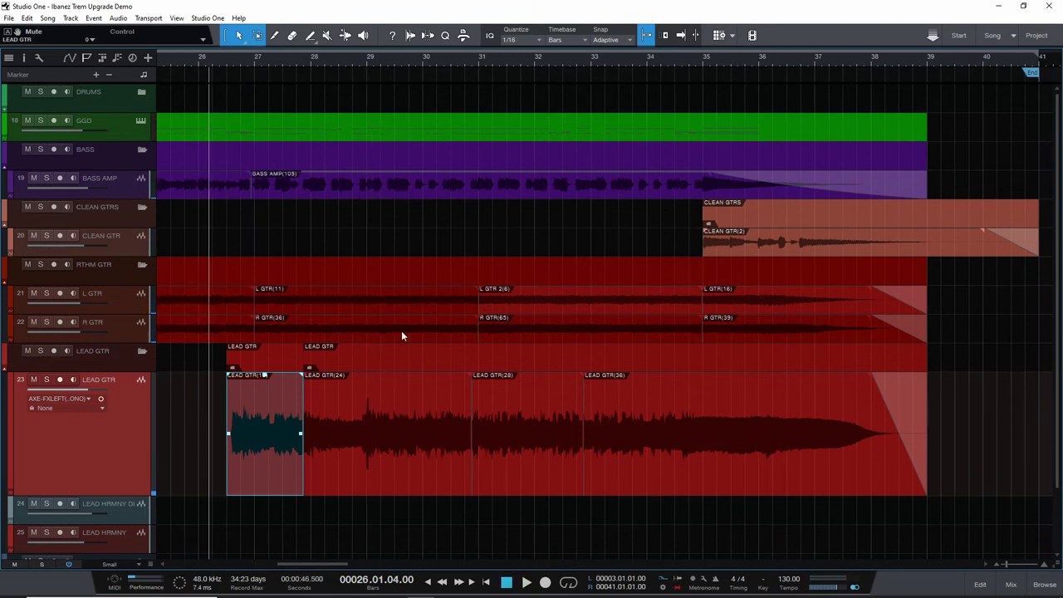
pyautogui.click(365, 65)
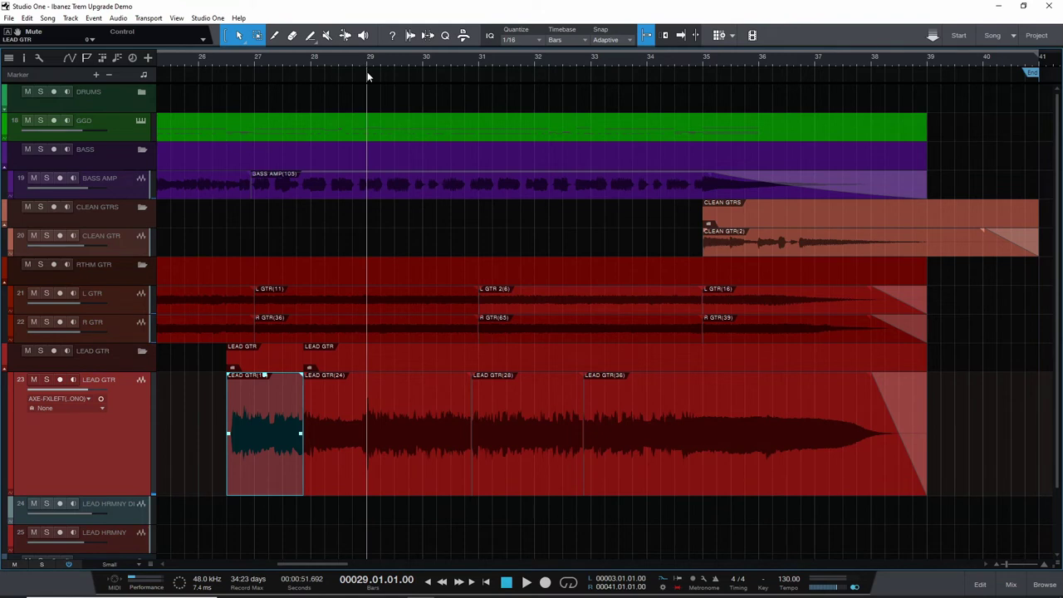
# Play the full mix twice from bar 29 across the joins between lead guitar takes, stopping each time
pyautogui.press('space')
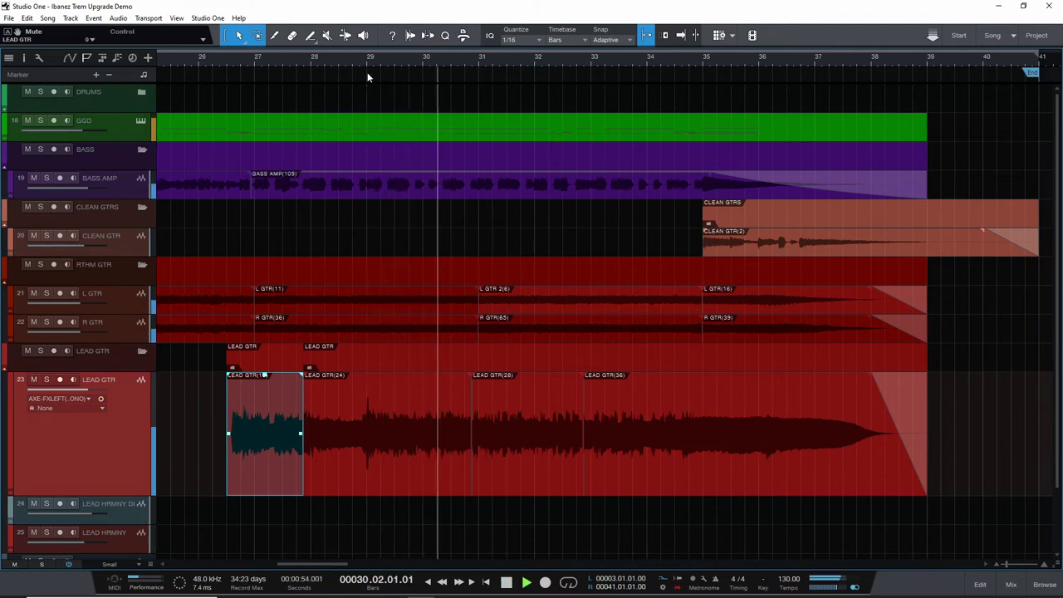
pyautogui.press('space')
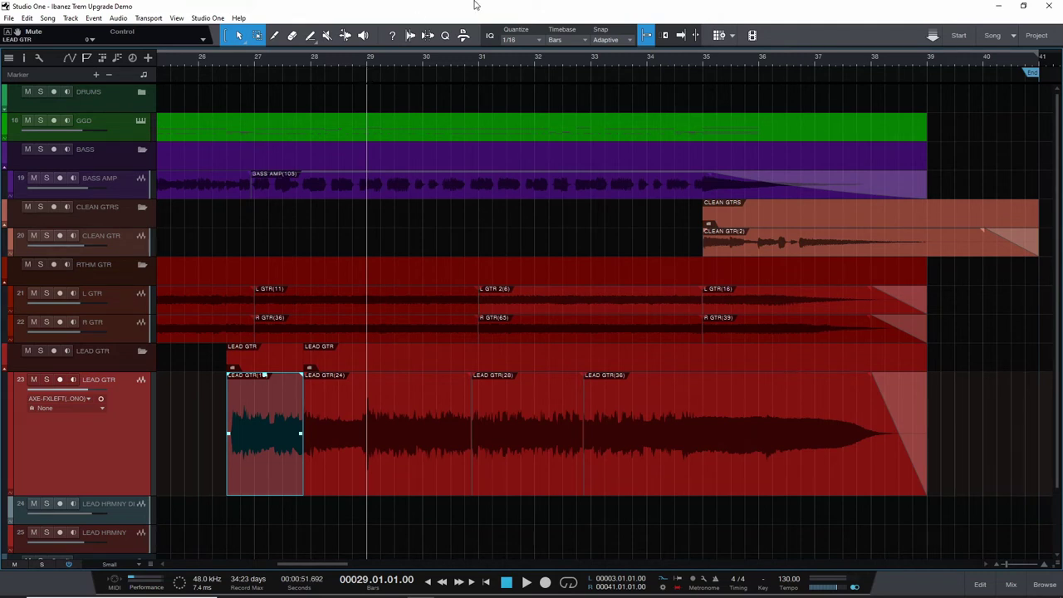
pyautogui.press('space')
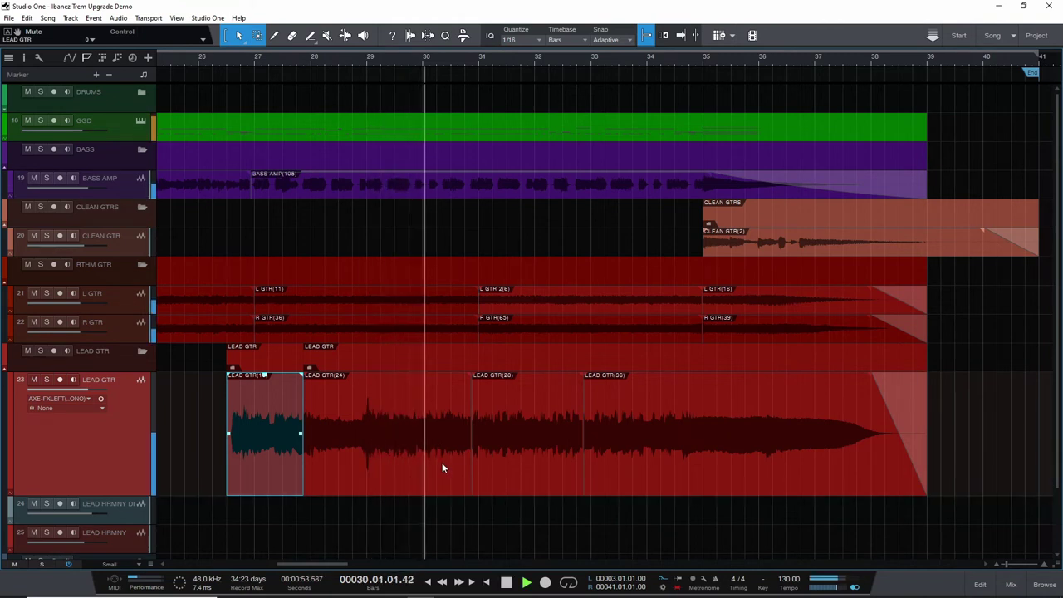
pyautogui.press('space')
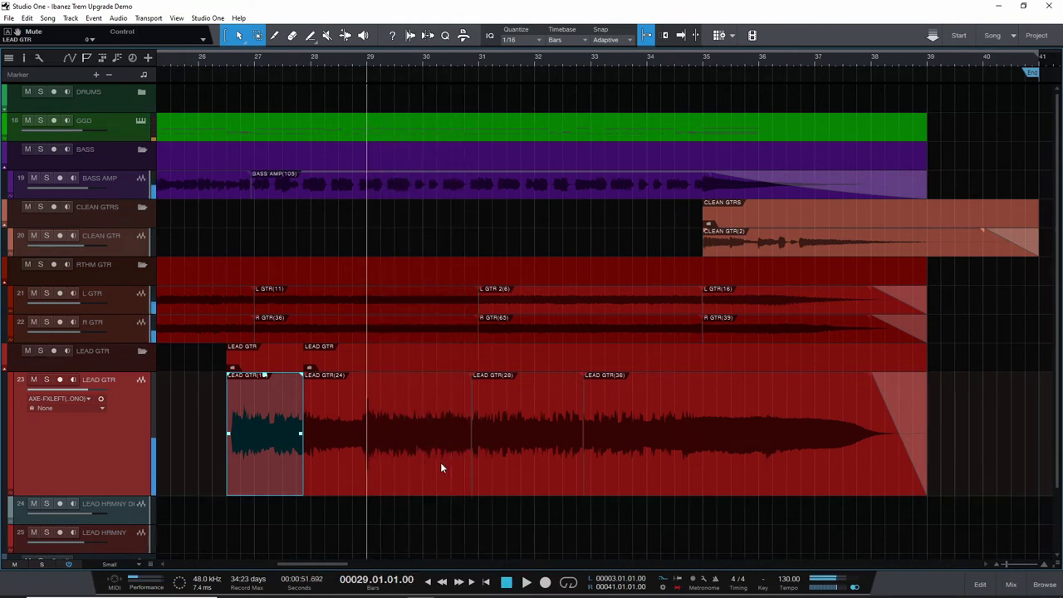
# Try shifting the LEAD GTR(24) clip slightly earlier, with the playback position at bar 30.4, and undo the move
pyautogui.click(333, 423)
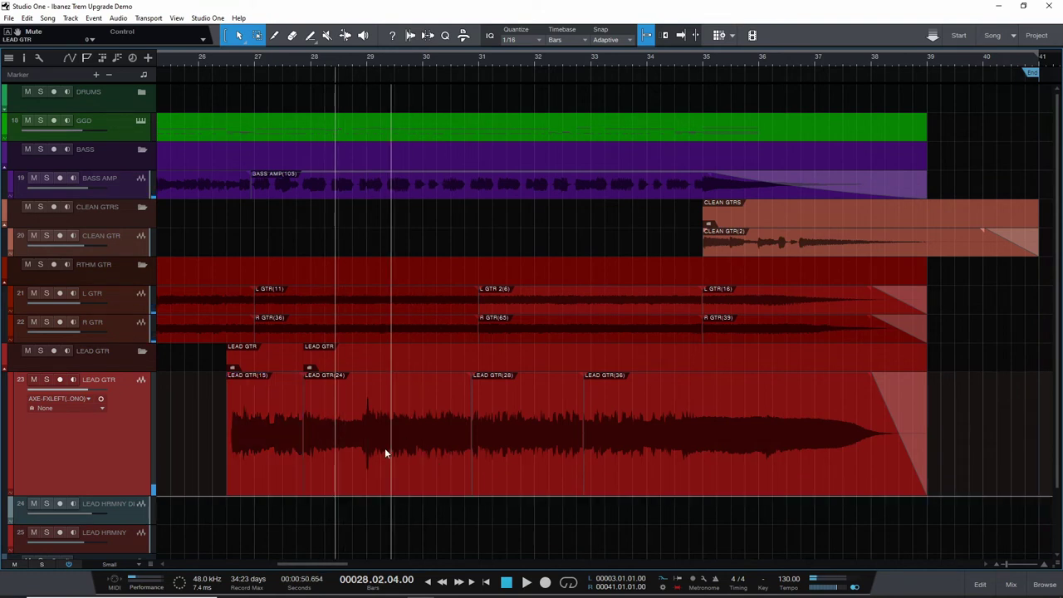
pyautogui.click(416, 463)
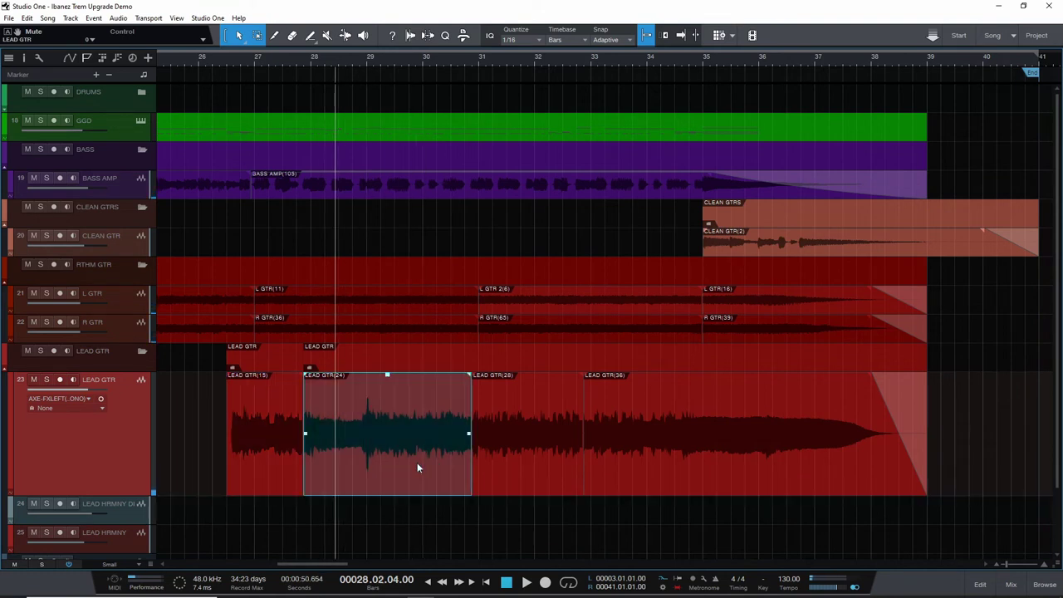
pyautogui.click(463, 66)
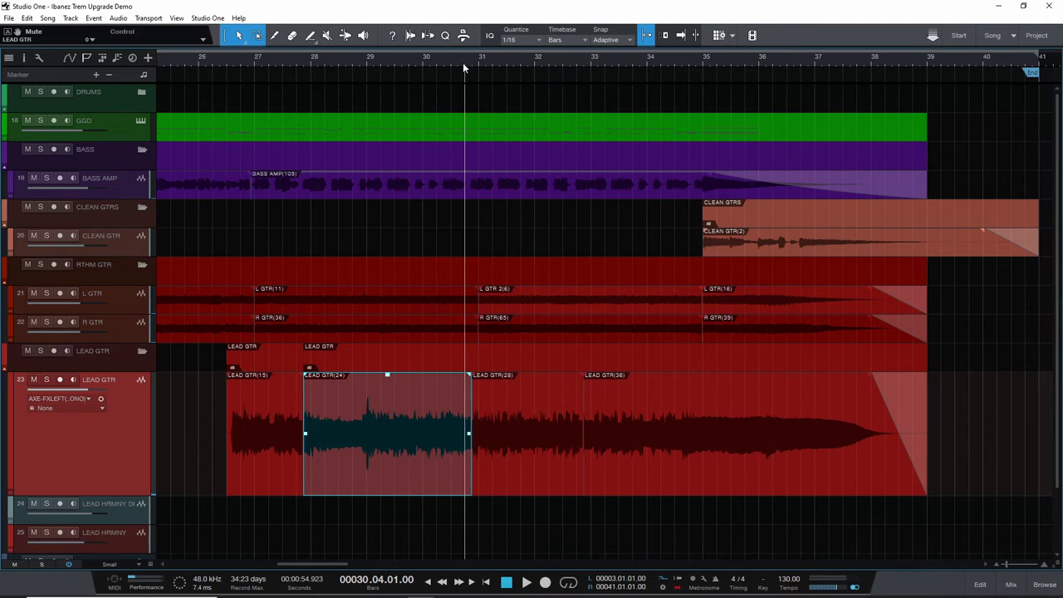
pyautogui.click(272, 470)
pyautogui.moveTo(414, 465); pyautogui.dragTo(388, 475)
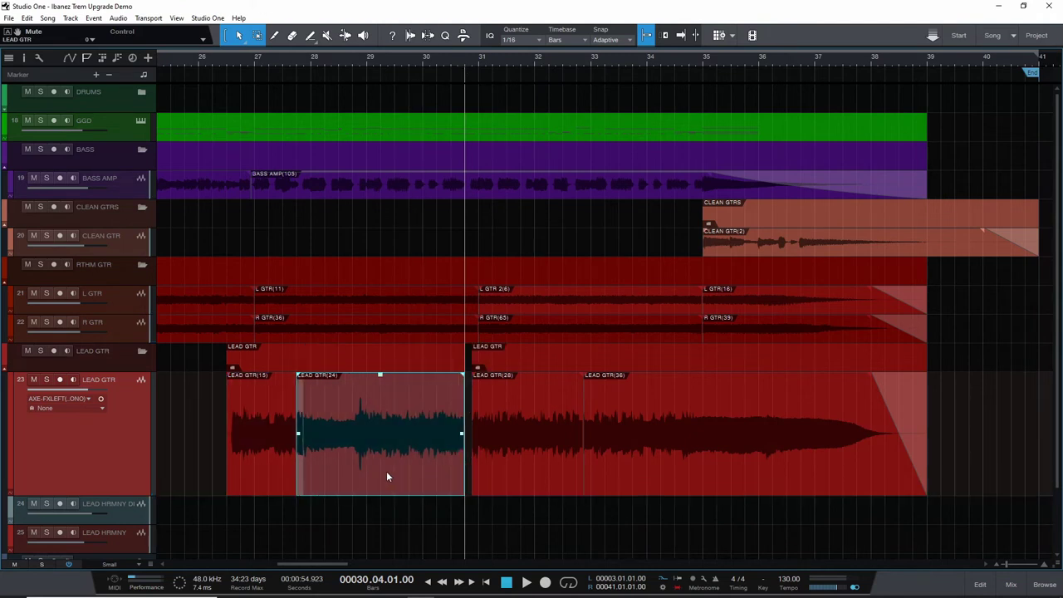
pyautogui.hotkey('ctrl', 'z')
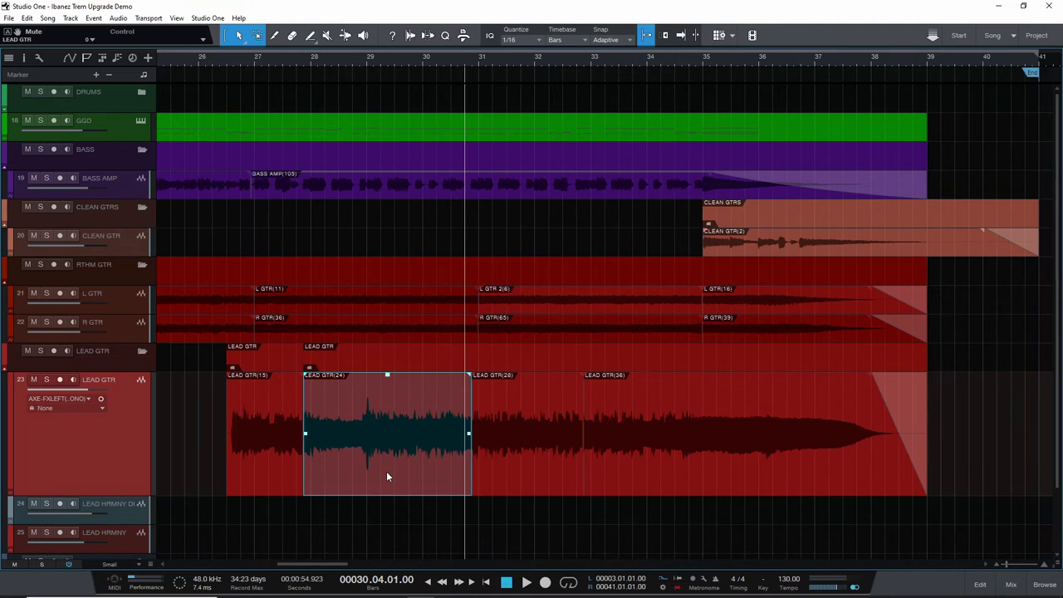
# Delete the LEAD GTR(28) clip and play the mix from bar 29 through the gap in the lead
pyautogui.click(519, 480)
pyautogui.press('Delete')
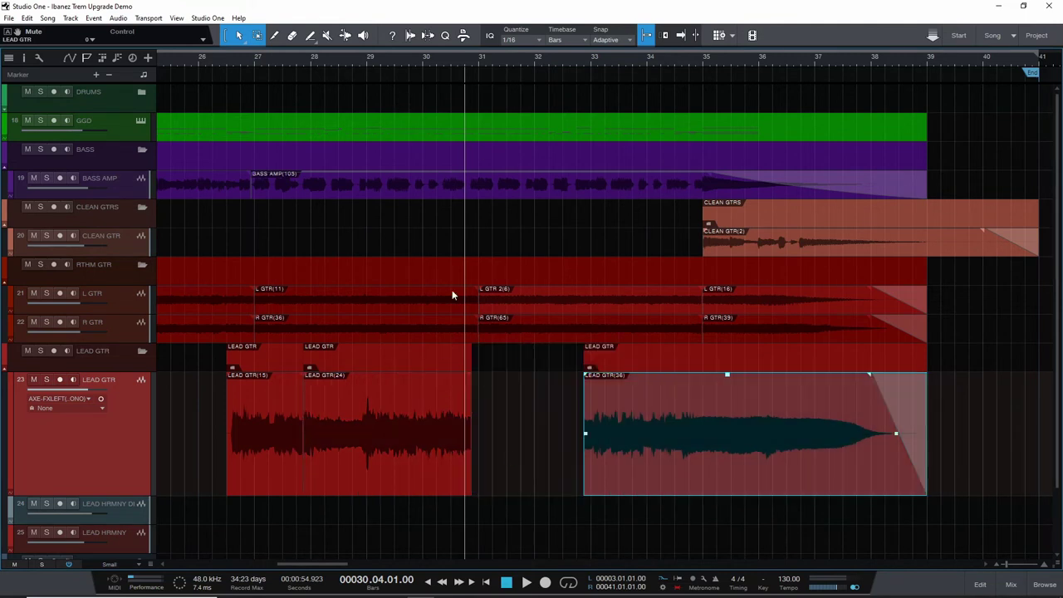
pyautogui.click(365, 60)
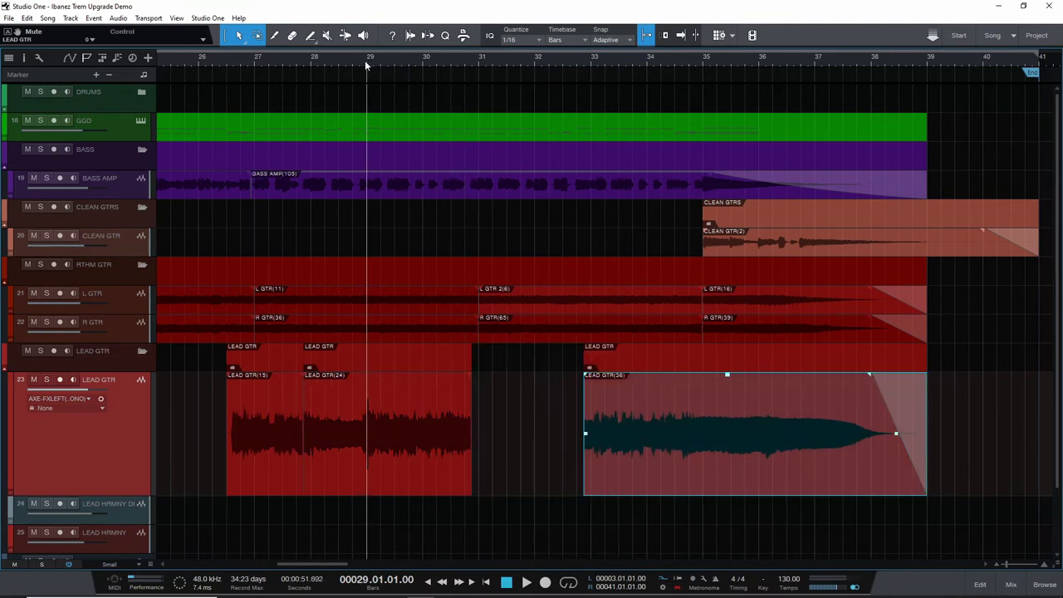
pyautogui.press('space')
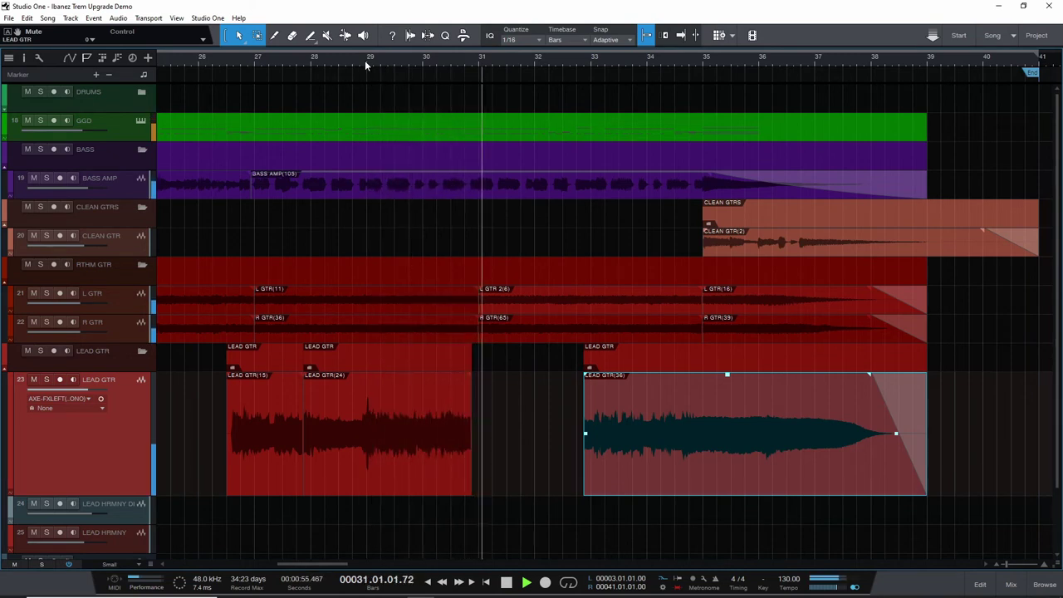
pyautogui.press('space')
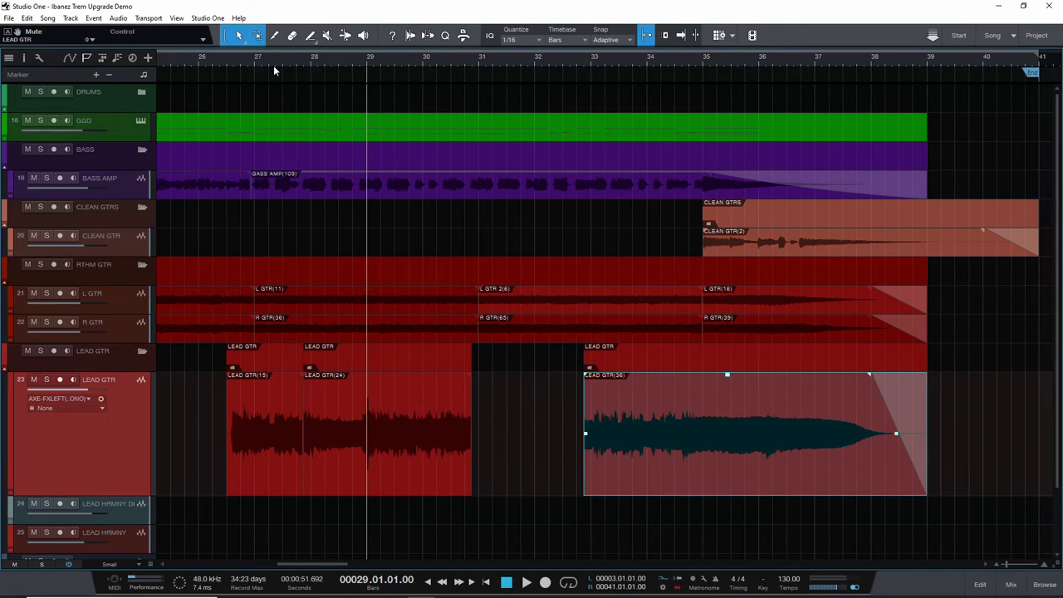
# Play the mix through the lead gap from bar 26.1 and again from bar 28.3, and undo the LEAD GTR(28) deletion
pyautogui.click(203, 57)
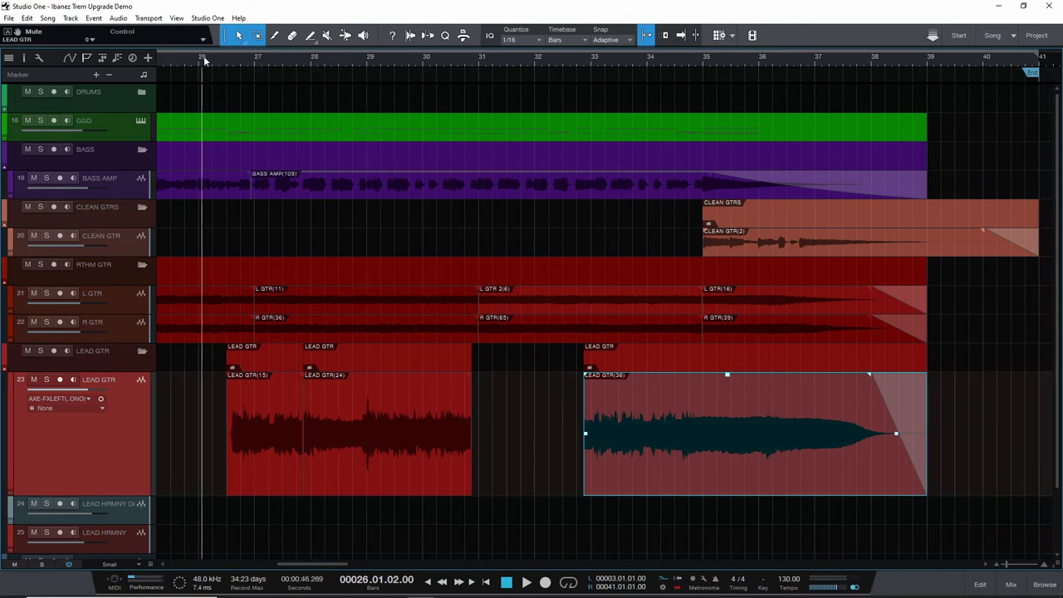
pyautogui.press('space')
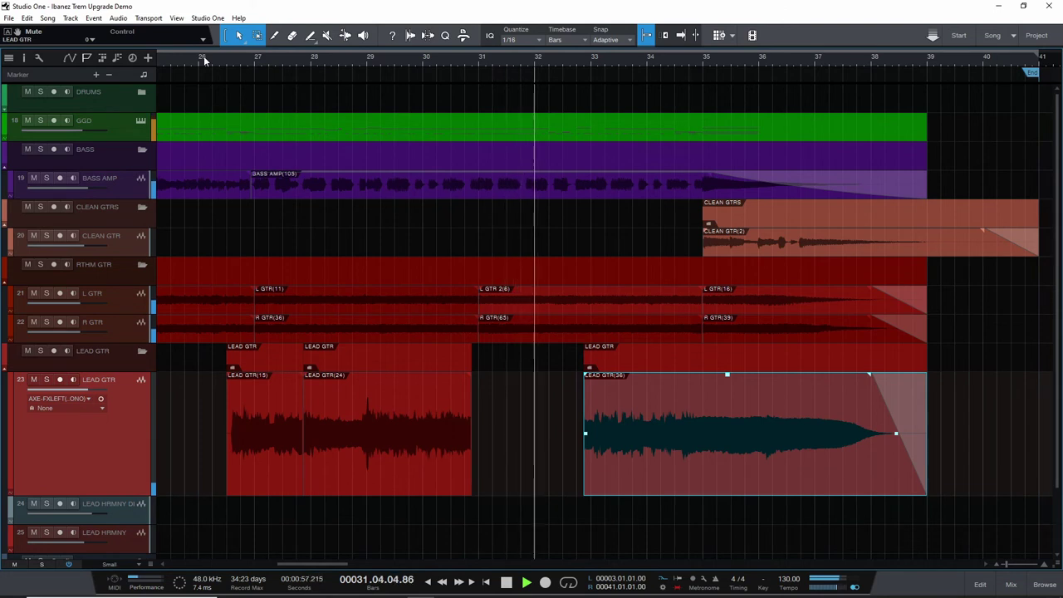
pyautogui.press('space')
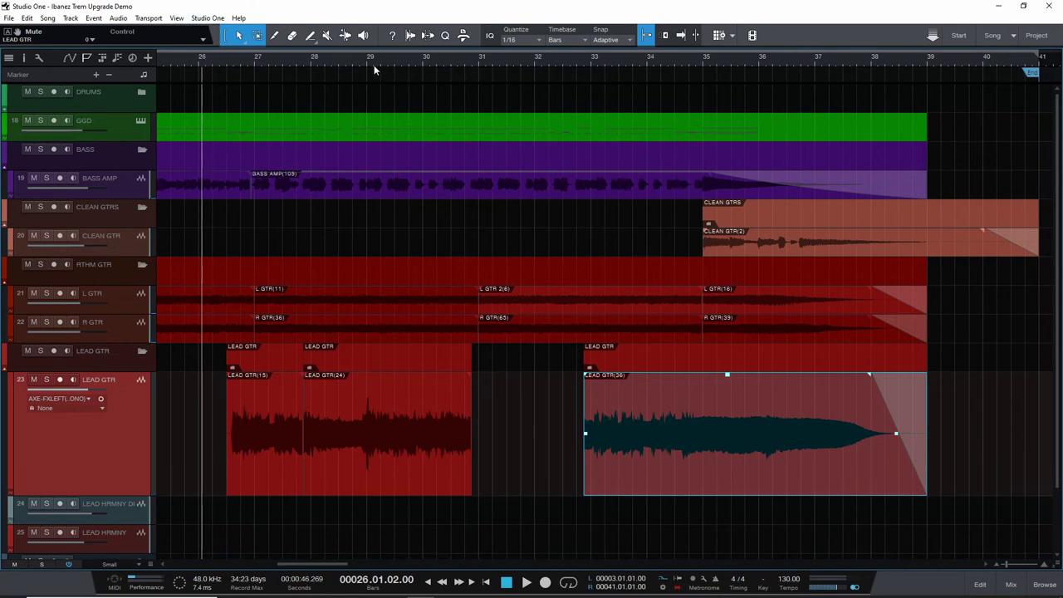
pyautogui.click(339, 60)
pyautogui.press('space')
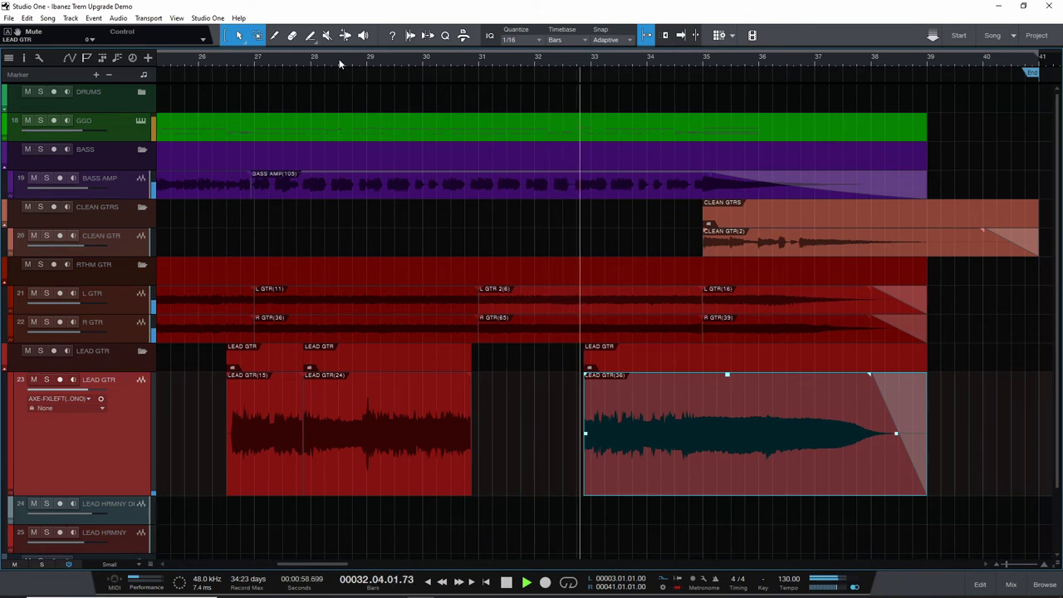
pyautogui.press('space')
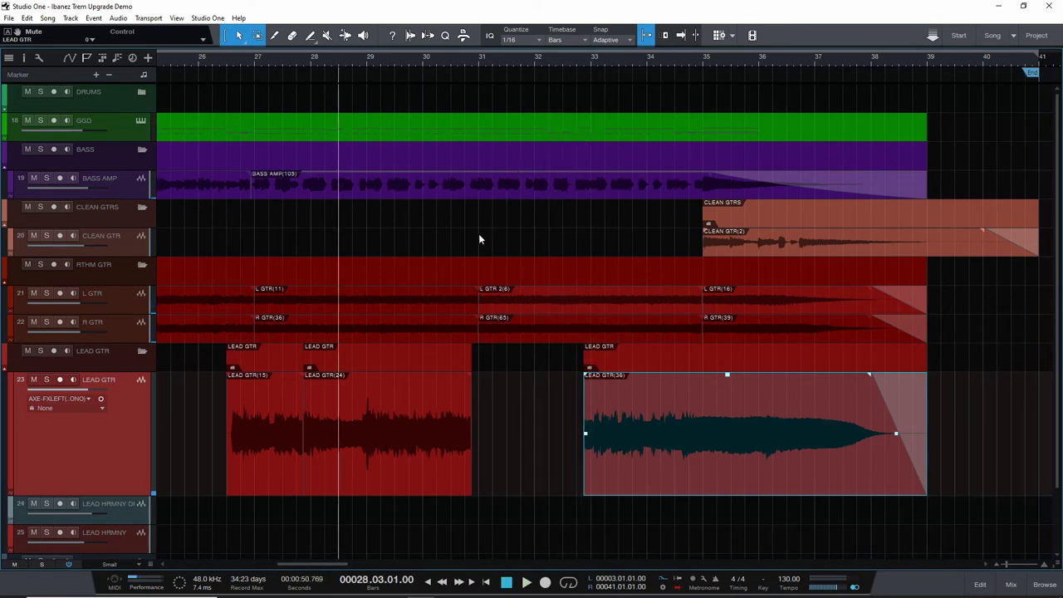
pyautogui.hotkey('ctrl', 'z')
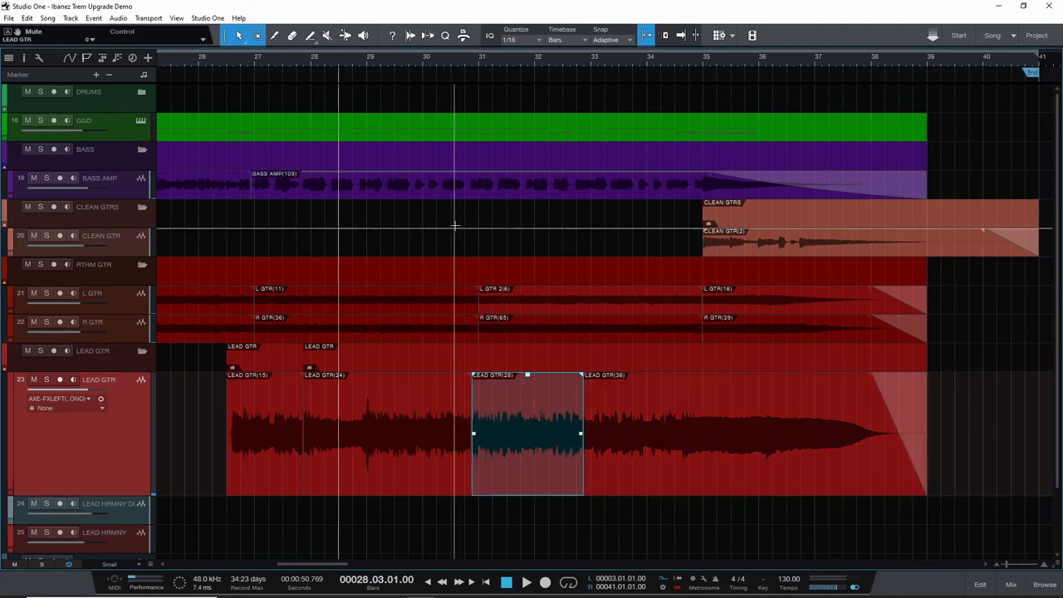
# Select the LEAD GTR(24) clip and play the full mix from bar 29 across its join with LEAD GTR(28)
pyautogui.click(412, 69)
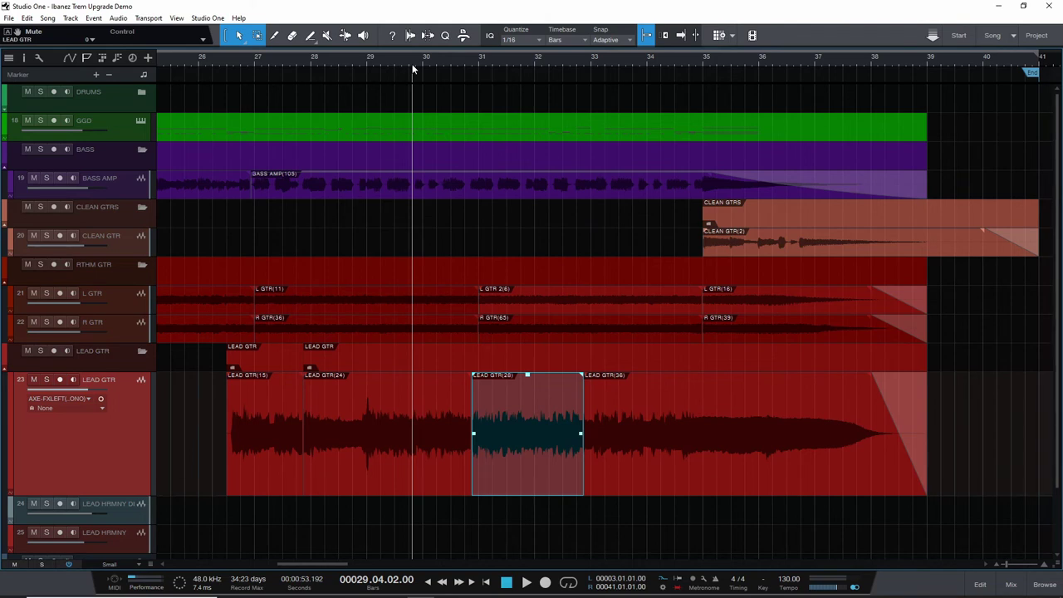
pyautogui.scroll(5, 463, 75)
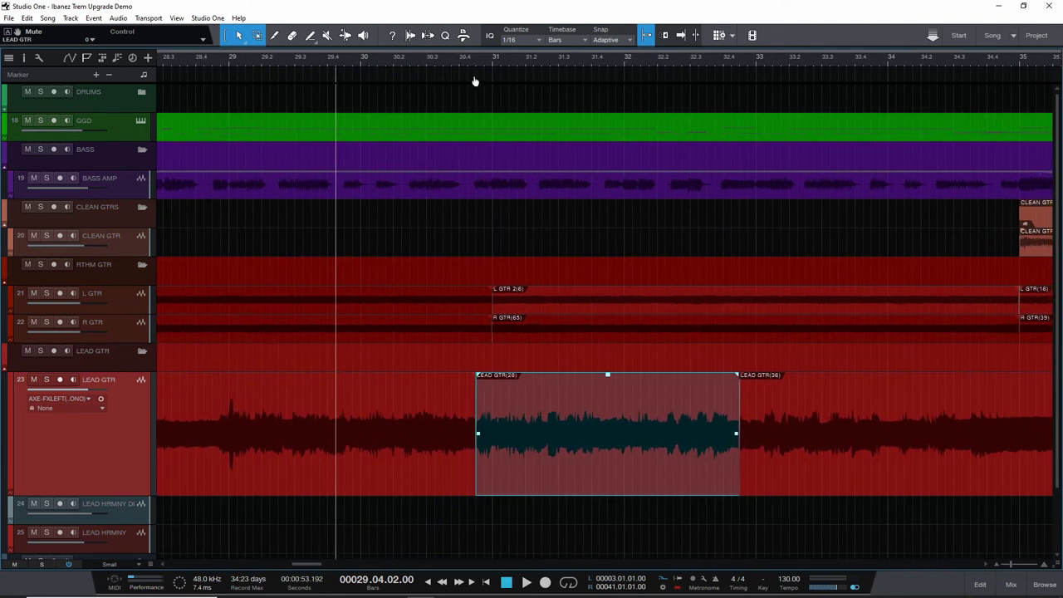
pyautogui.click(437, 460)
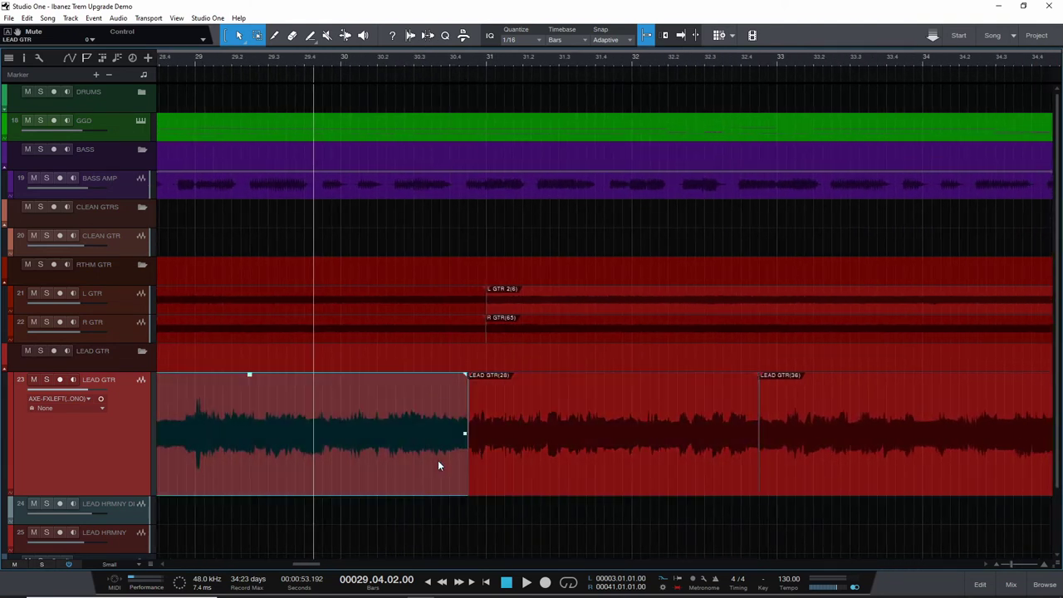
pyautogui.click(489, 477)
pyautogui.click(428, 476)
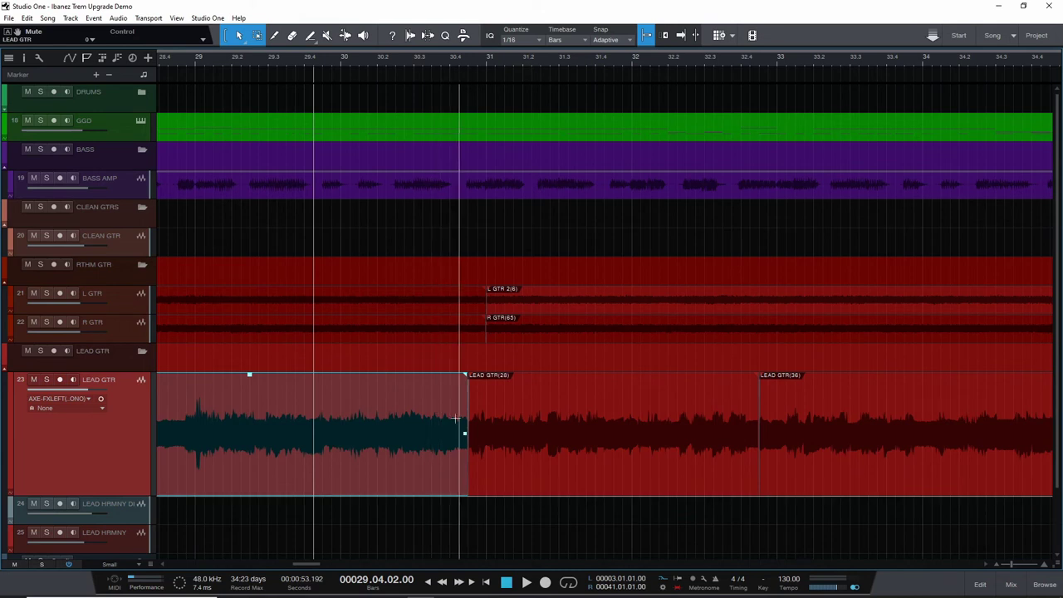
pyautogui.click(196, 60)
pyautogui.press('space')
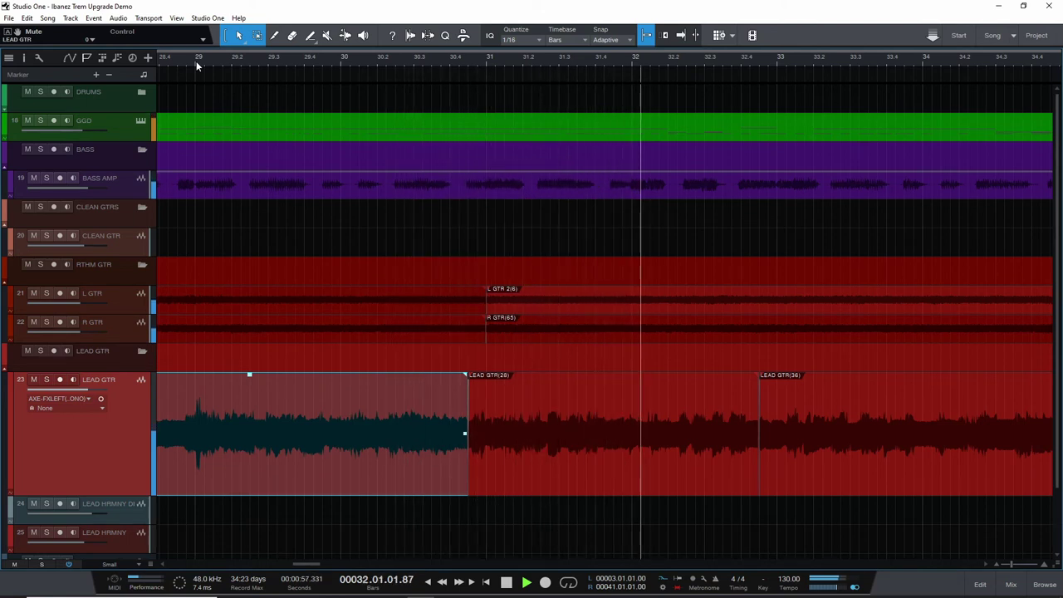
pyautogui.press('space')
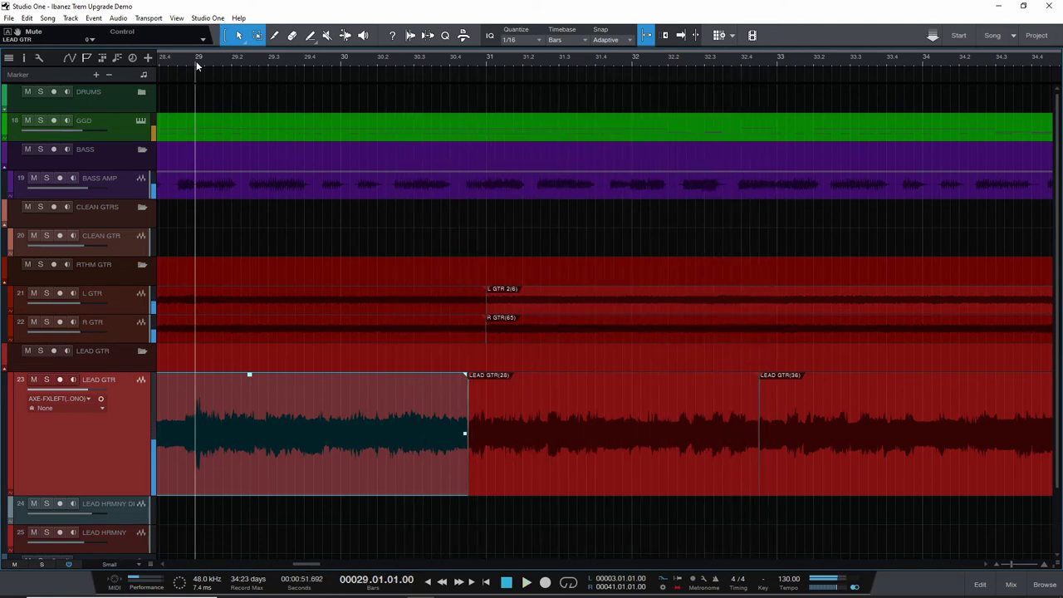
# Select the LEAD GTR(28) clip and play the full mix from bar 31.4 across its join with LEAD GTR(36)
pyautogui.click(584, 479)
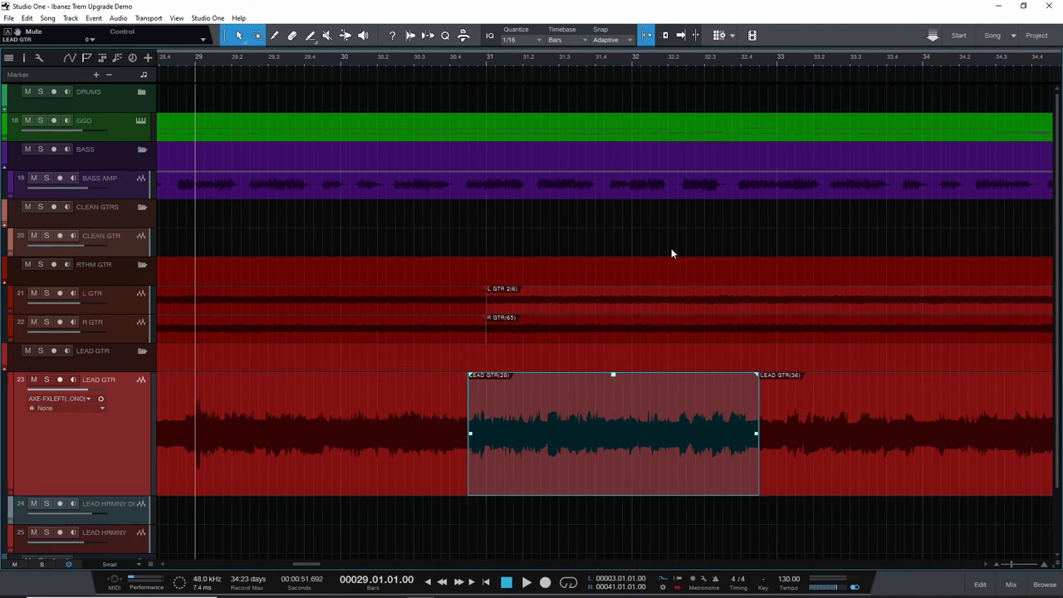
pyautogui.click(623, 59)
pyautogui.press('space')
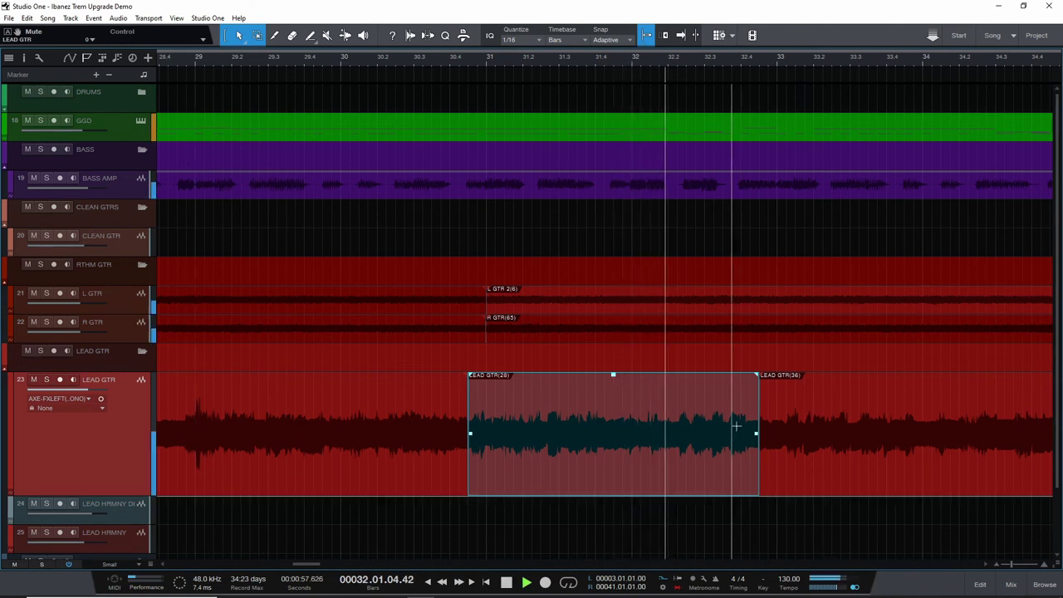
pyautogui.moveTo(732, 63); pyautogui.dragTo(507, 50)
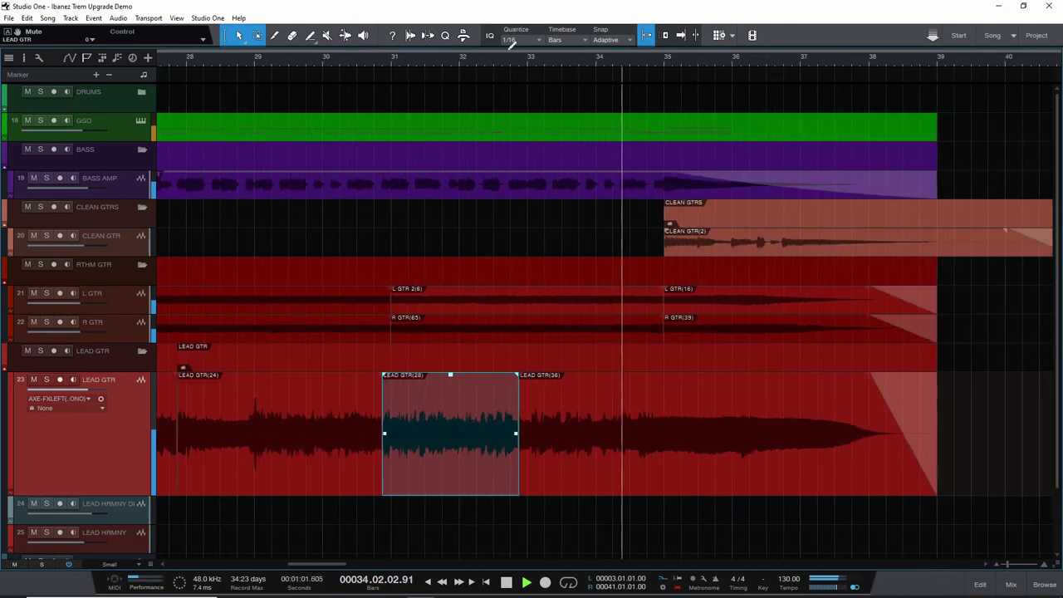
pyautogui.press('space')
# Solo the LEAD GTR track, play it from bar 30.3 across the take joins, stop and turn the solo off
pyautogui.click(46, 382)
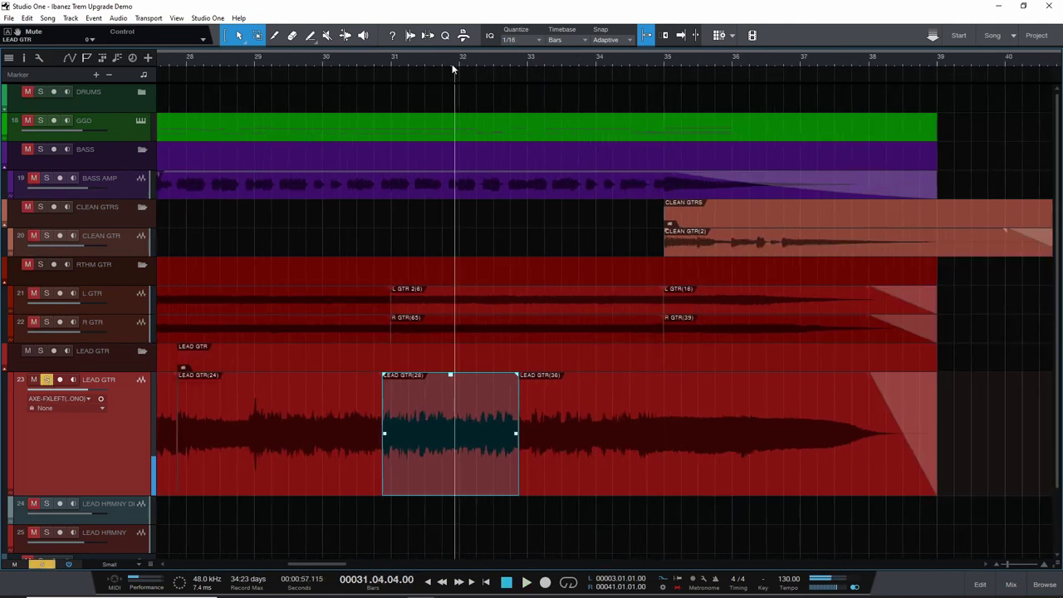
pyautogui.click(445, 63)
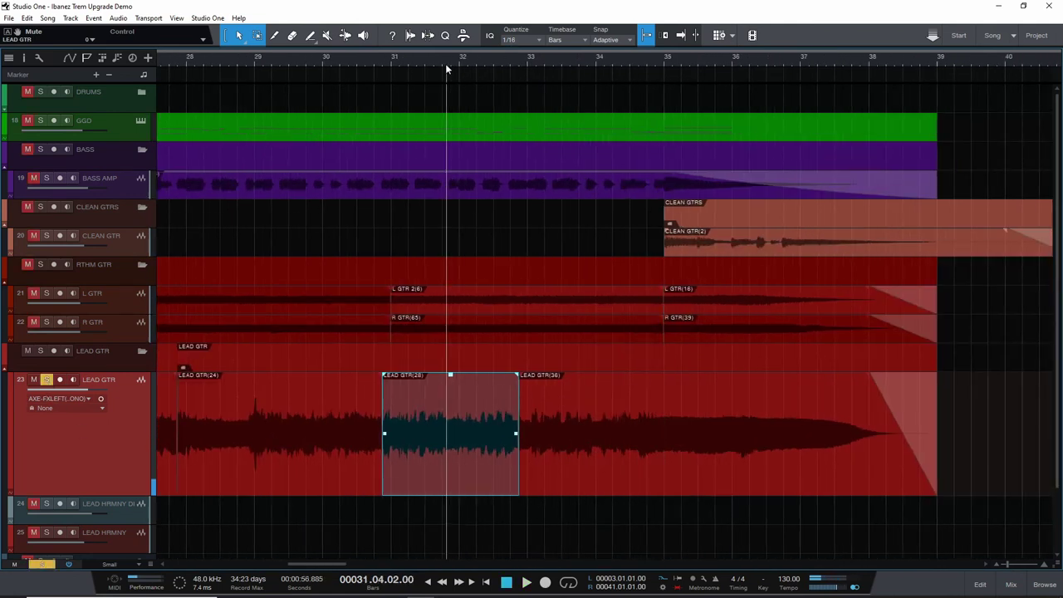
pyautogui.click(388, 59)
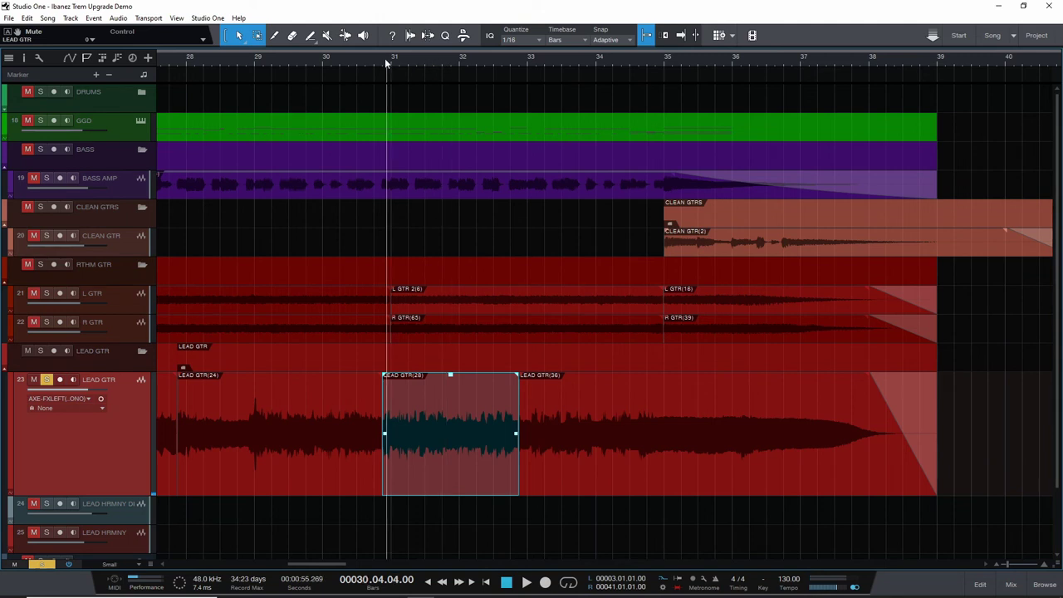
pyautogui.click(381, 63)
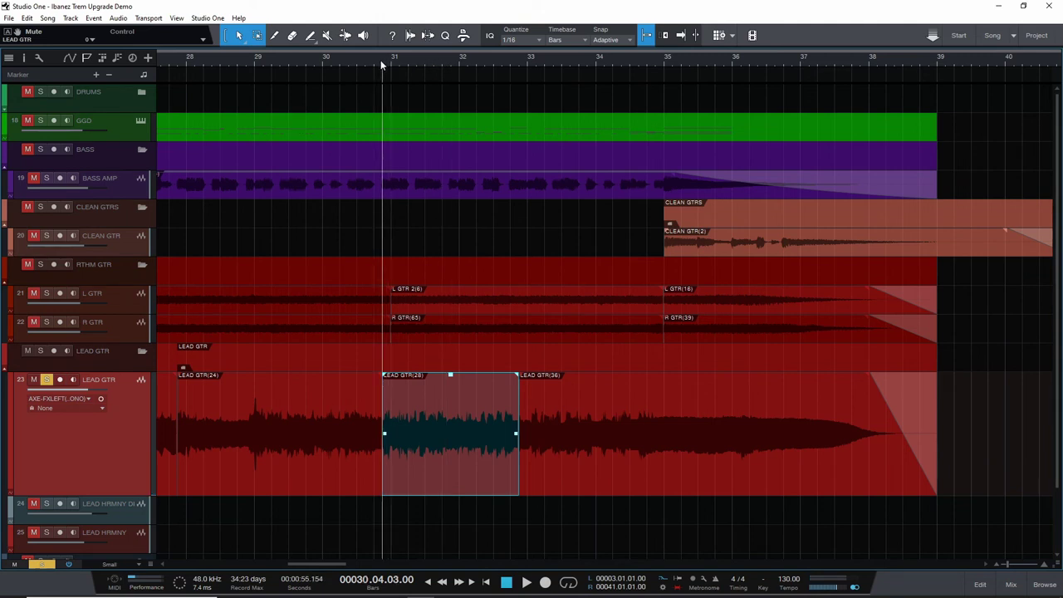
pyautogui.click(364, 61)
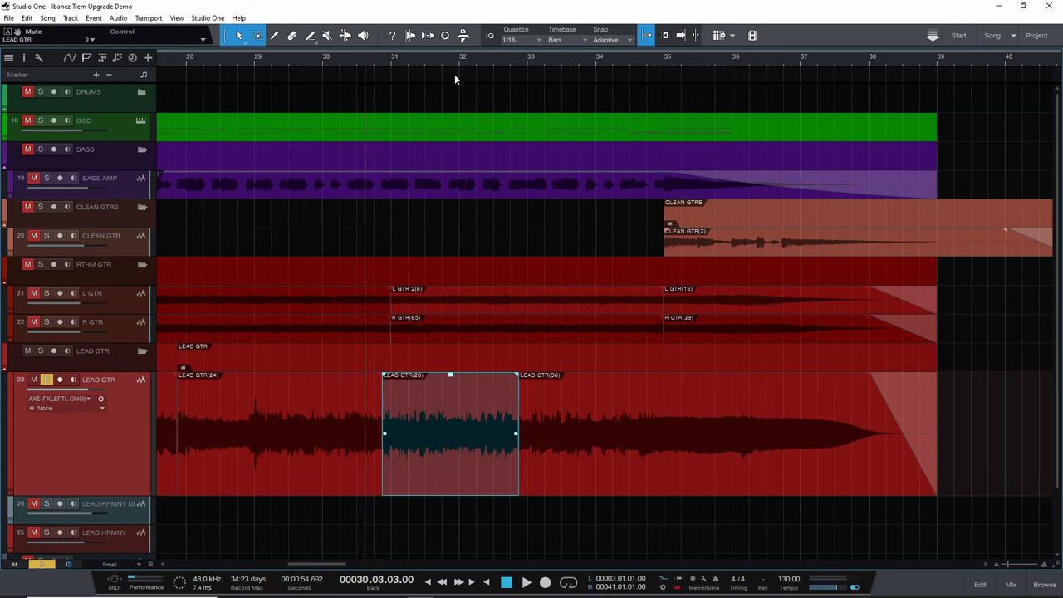
pyautogui.press('space')
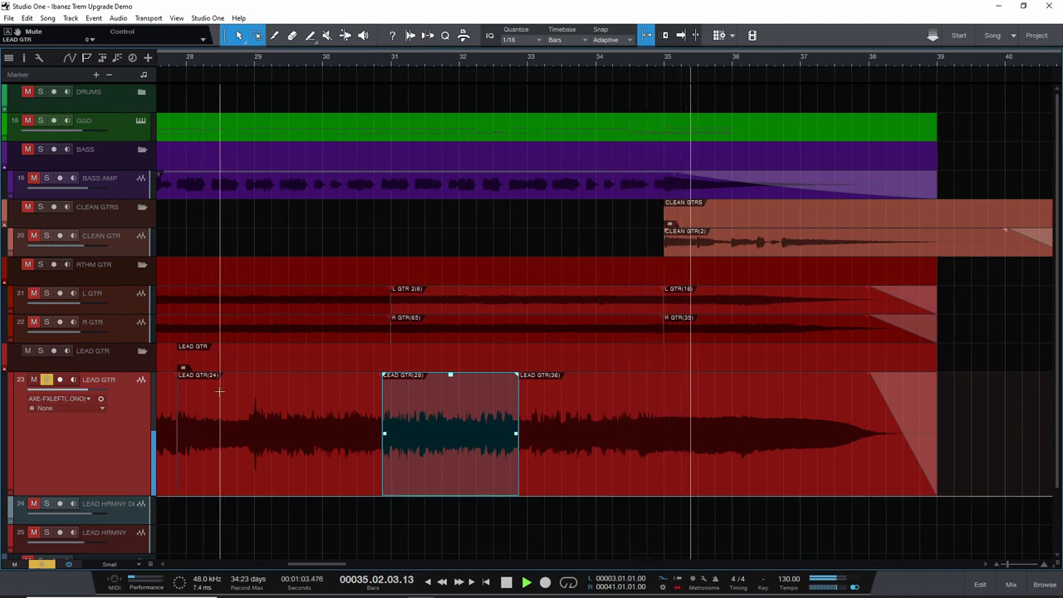
pyautogui.press('space')
pyautogui.click(46, 379)
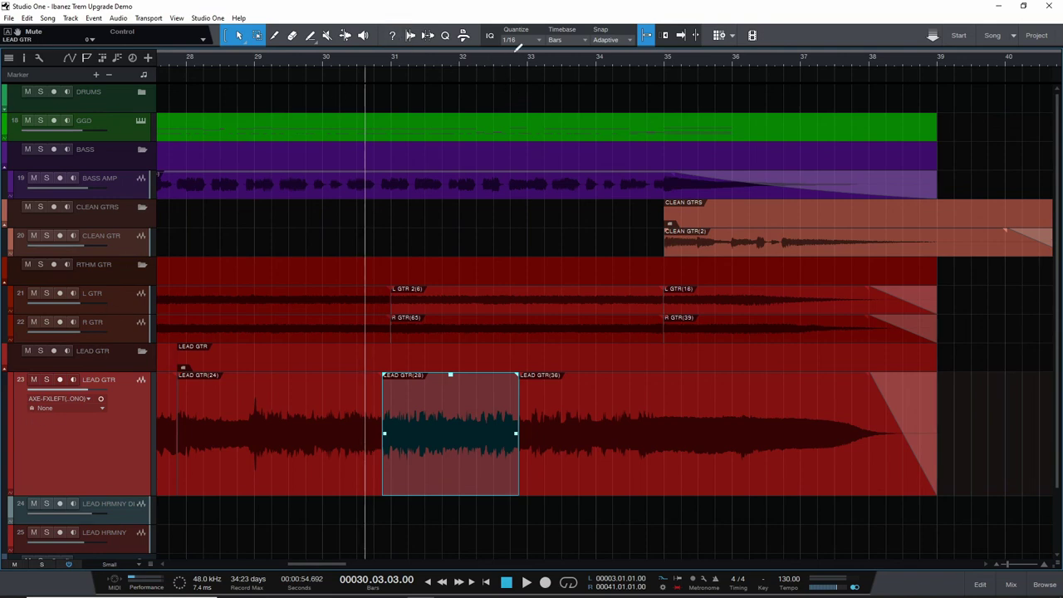
# Solo the CLEAN GTR track, play it from bar 35, stop playback and turn the solo off
pyautogui.scroll(-6, 378, 64)
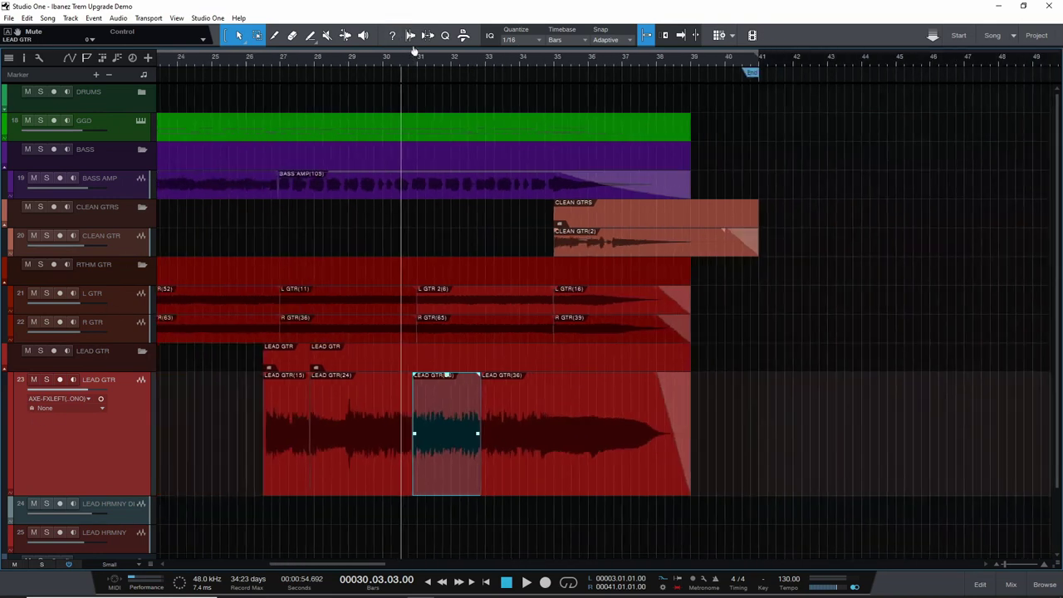
pyautogui.moveTo(551, 61); pyautogui.dragTo(516, 68)
pyautogui.click(497, 64)
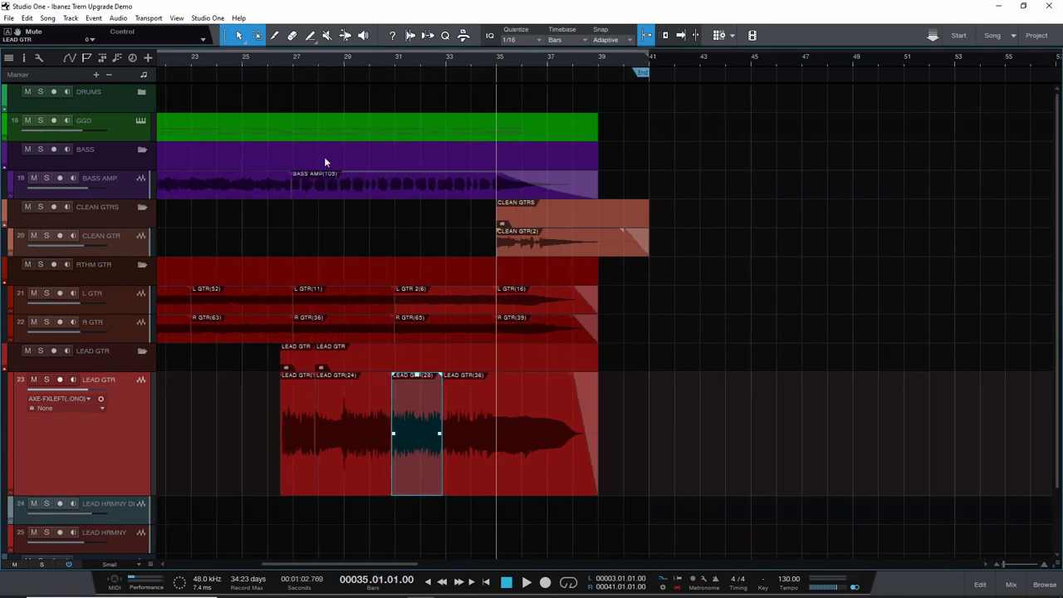
pyautogui.click(46, 239)
pyautogui.press('space')
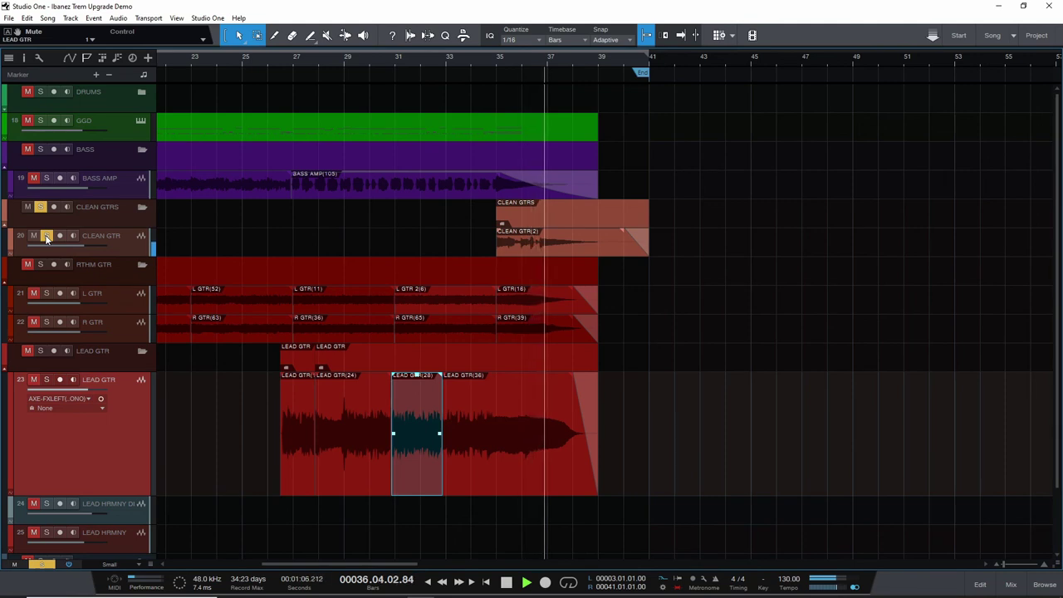
pyautogui.press('space')
pyautogui.click(46, 238)
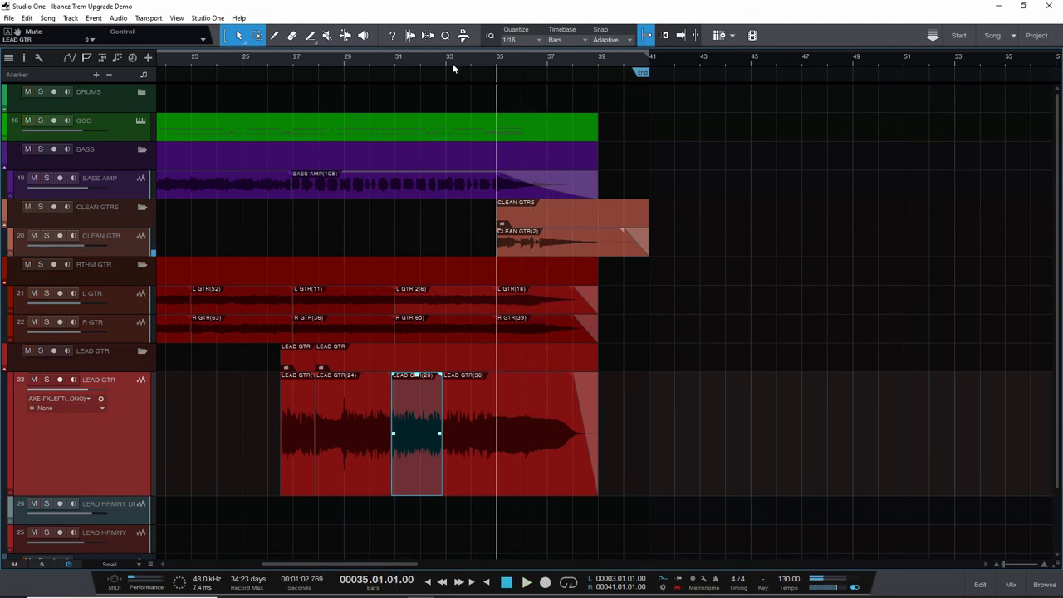
# Play the full mix from bar 33 through the clean guitar entry to the ending and stop
pyautogui.click(443, 61)
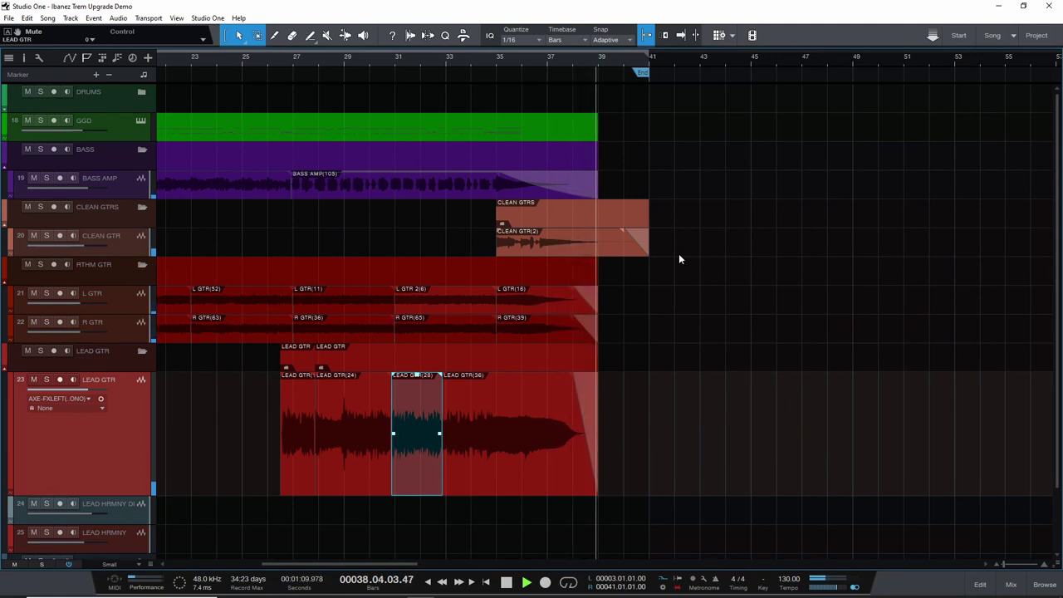
pyautogui.press('space')
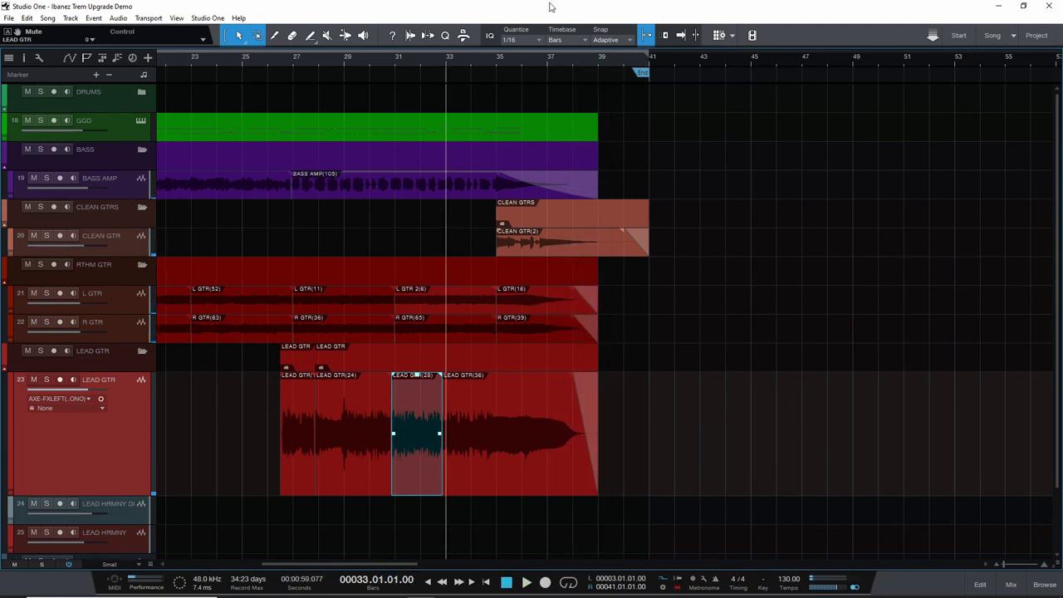
# Set the track height to Normal across the arrangement and return the playback cursor to the song start at bar 3
pyautogui.moveTo(365, 56); pyautogui.dragTo(662, 51)
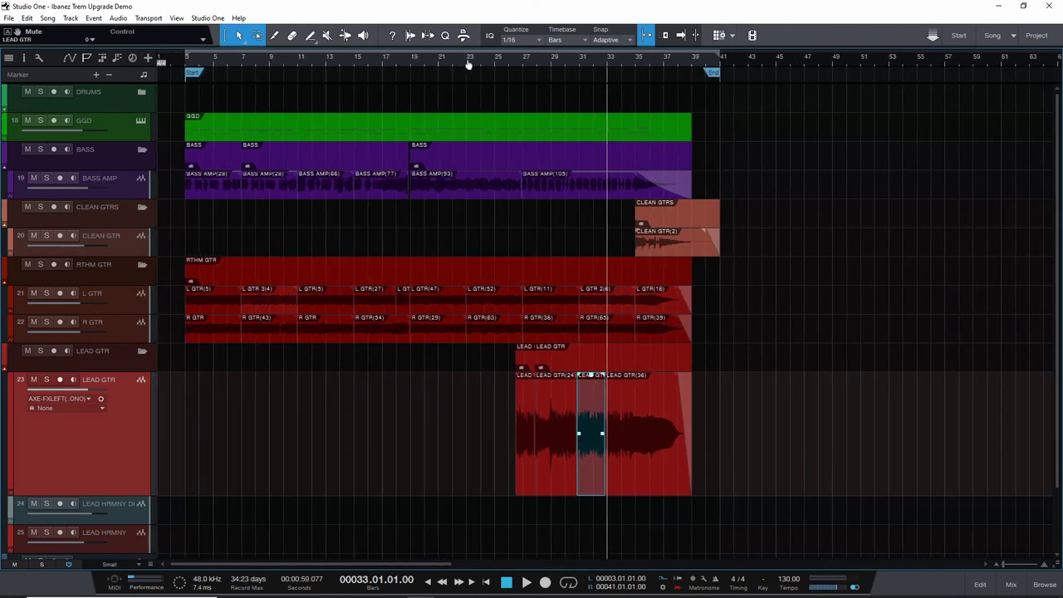
pyautogui.moveTo(464, 60); pyautogui.dragTo(556, 66)
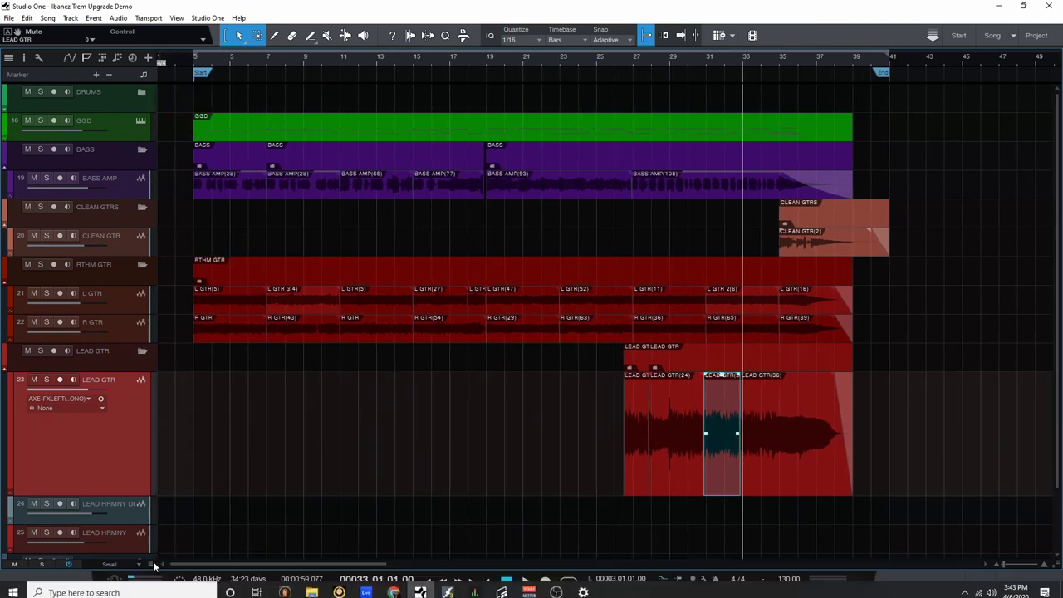
pyautogui.moveTo(148, 541); pyautogui.dragTo(149, 536)
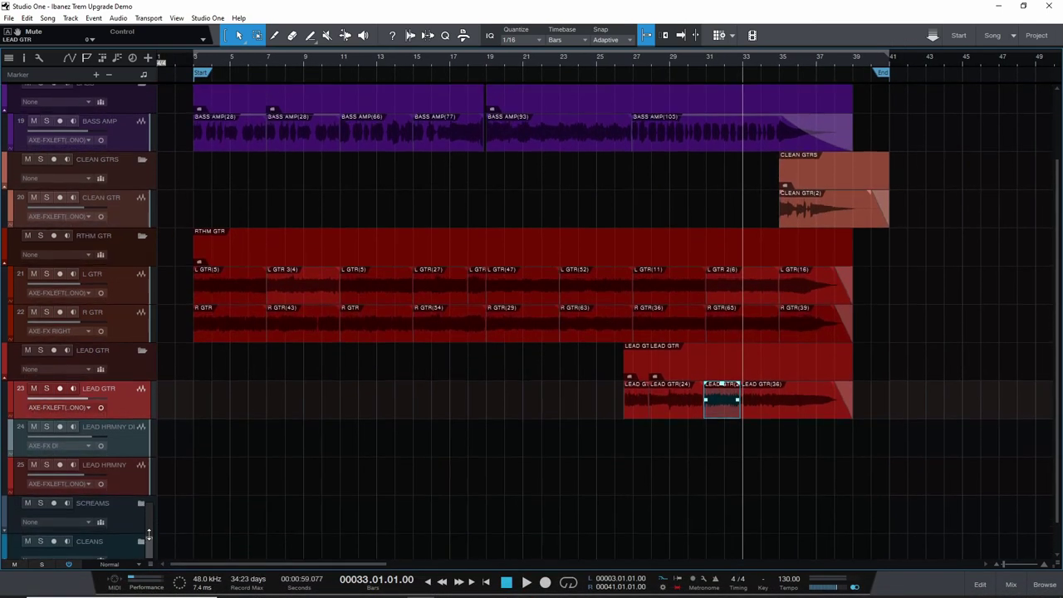
pyautogui.scroll(3, 169, 472)
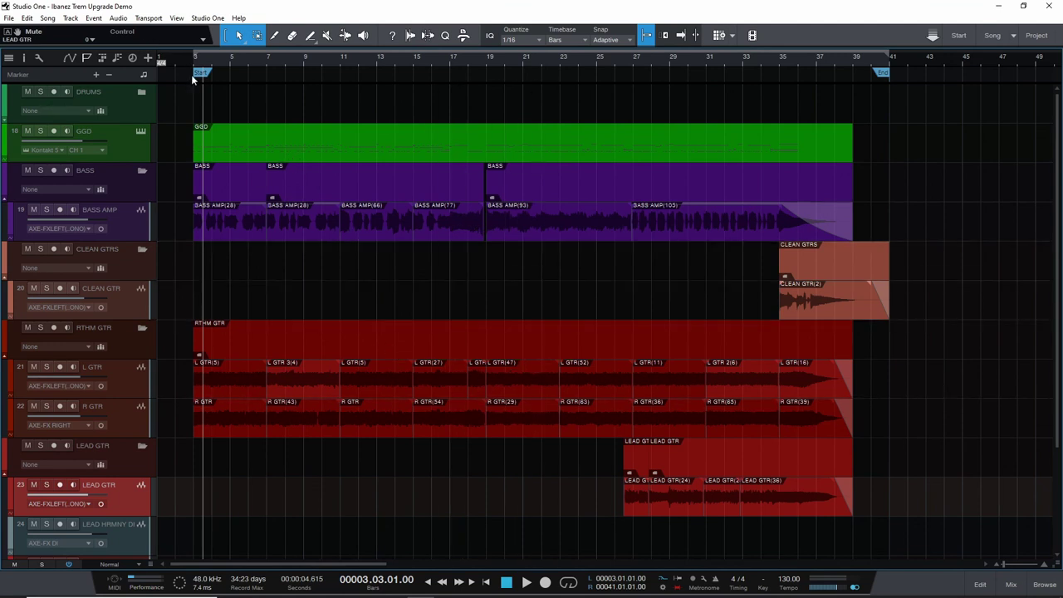
pyautogui.click(211, 262)
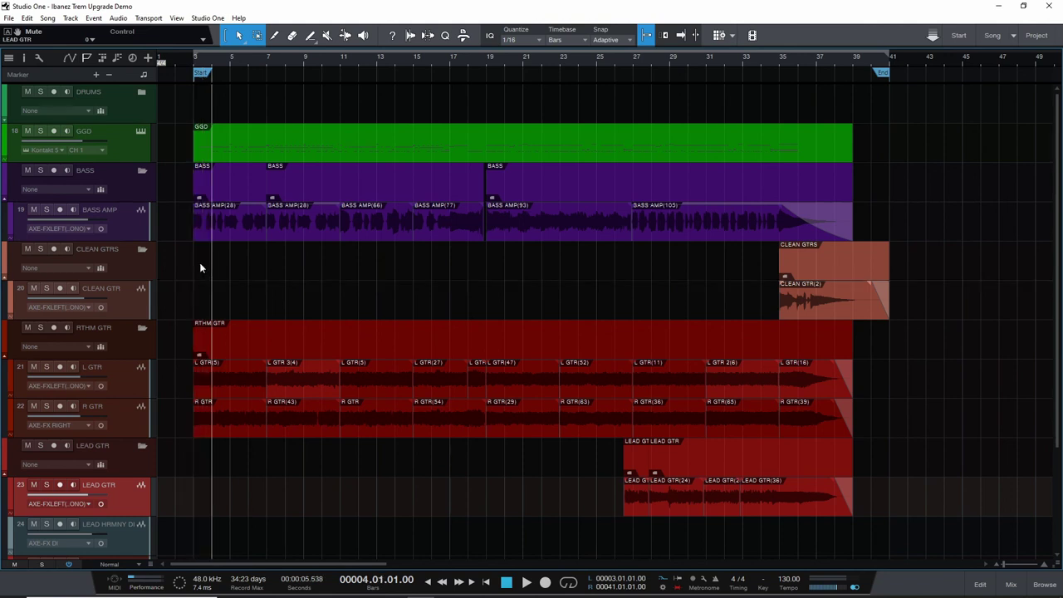
pyautogui.click(196, 260)
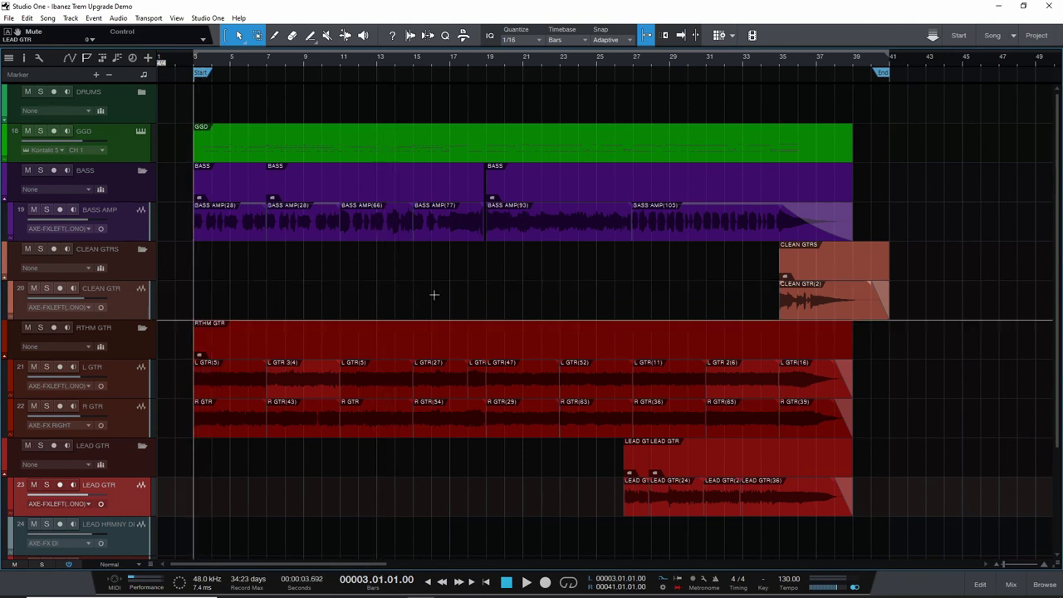